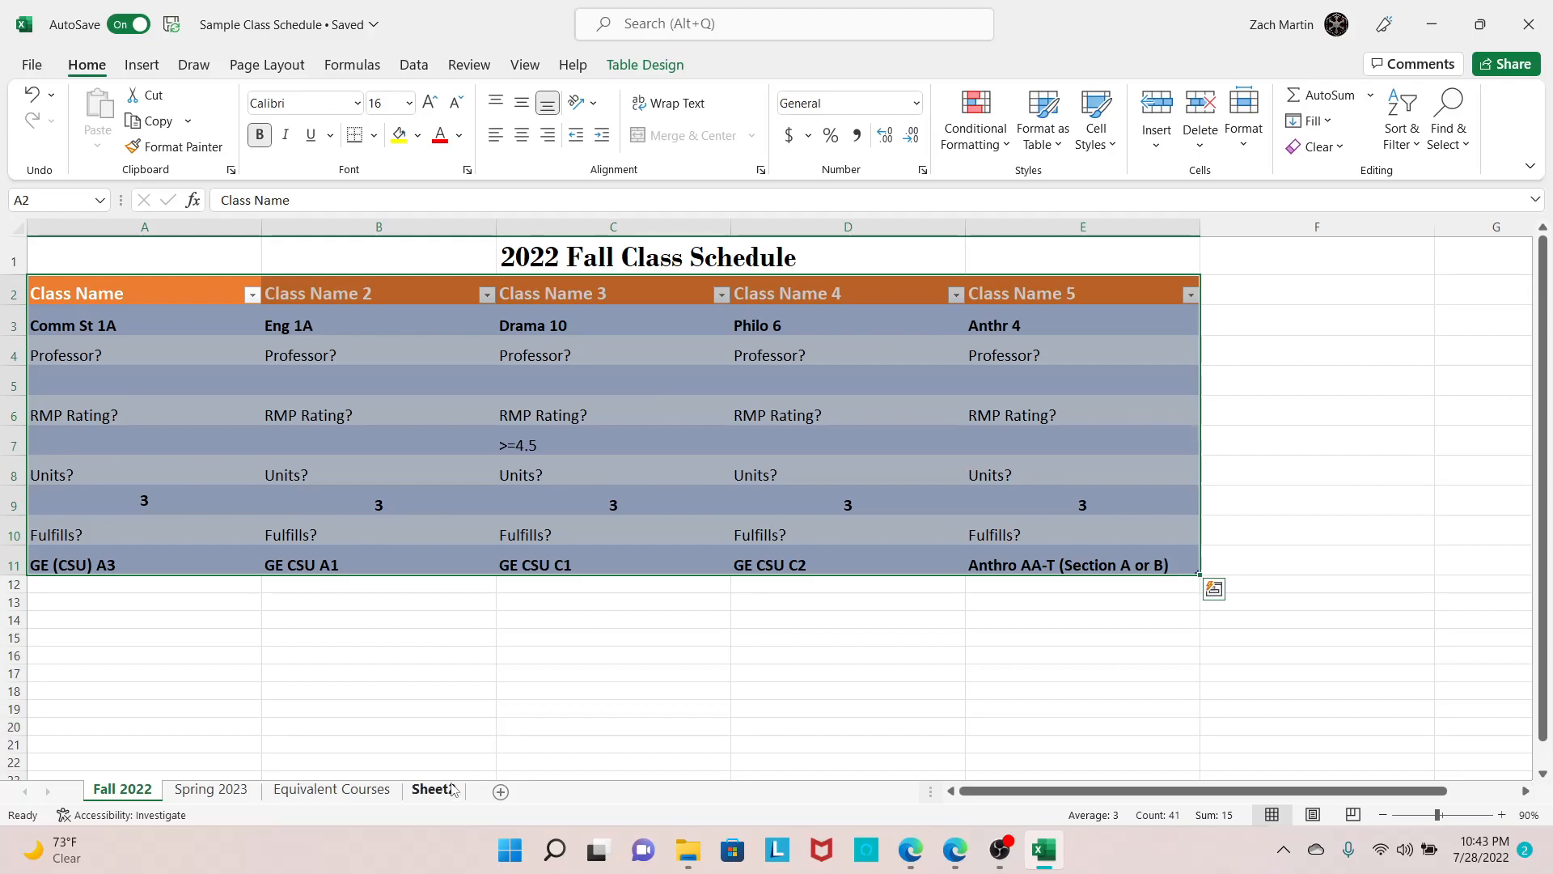
Examine the class schedule tables on the Fall 2022 and Spring 2023 sheets
{"action": "left_click", "coordinate": [473, 619]}
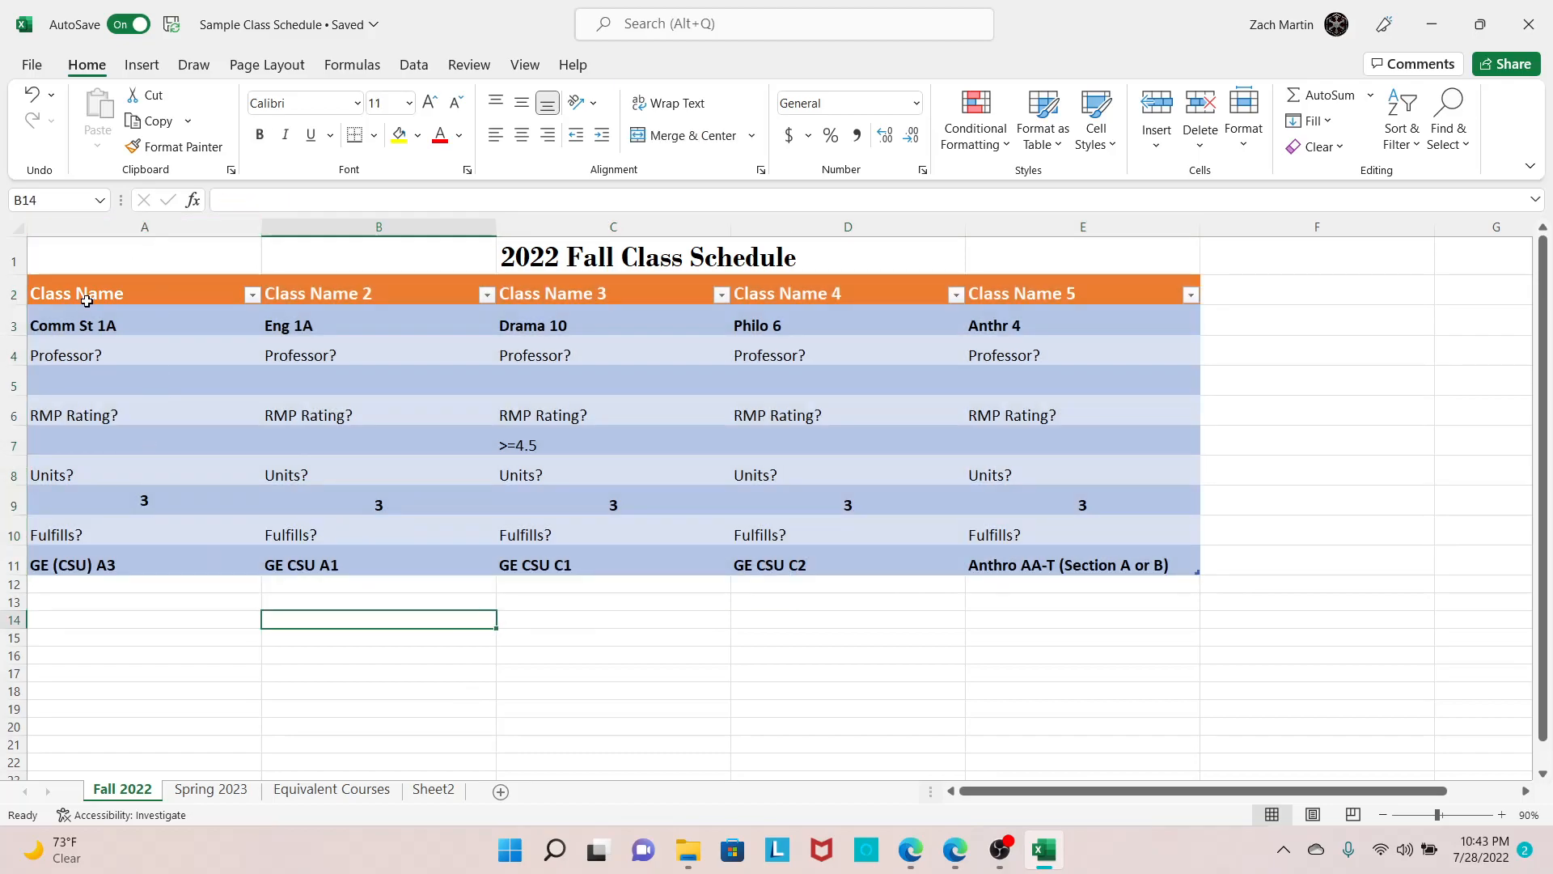
{"action": "left_click_drag", "start_coordinate": [87, 301], "coordinate": [1124, 555]}
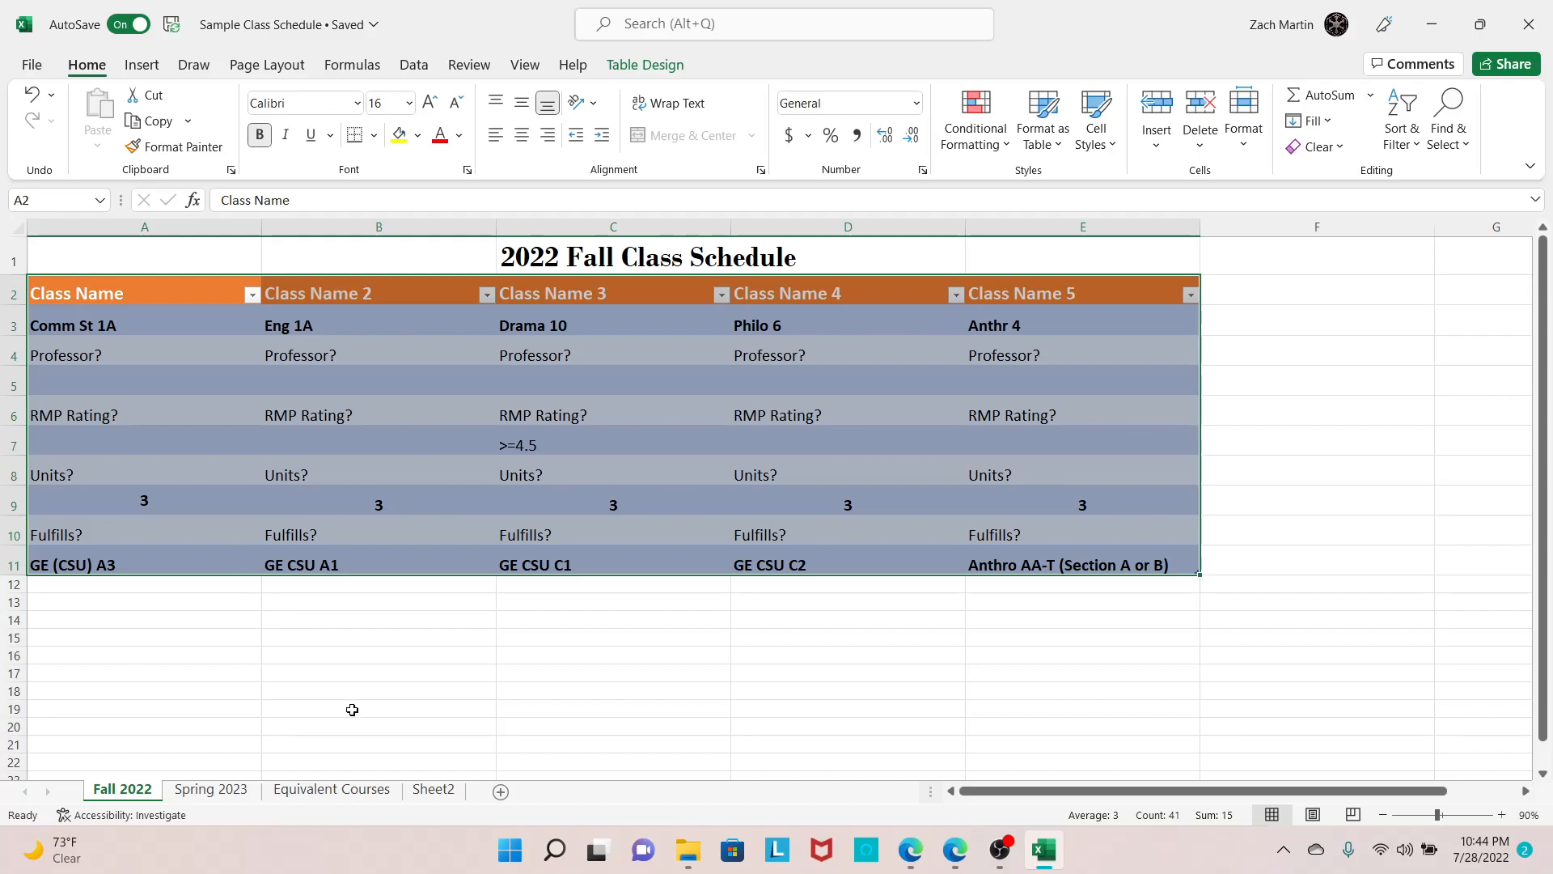
{"action": "left_click", "coordinate": [194, 790]}
{"action": "left_click", "coordinate": [121, 789]}
{"action": "left_click", "coordinate": [195, 795]}
{"action": "left_click", "coordinate": [121, 790]}
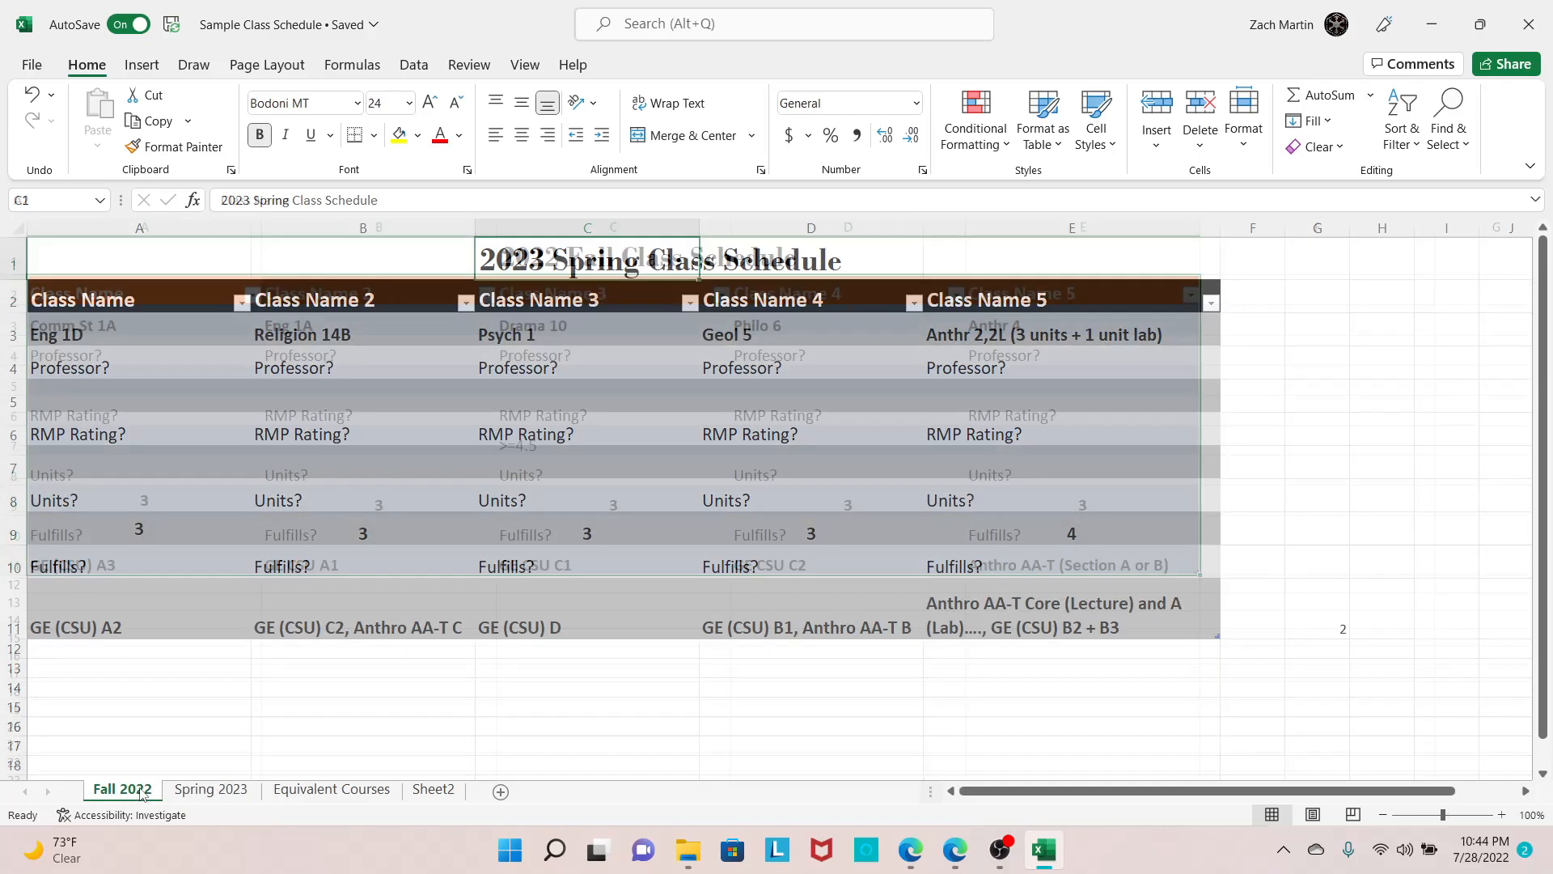
{"action": "left_click", "coordinate": [206, 791]}
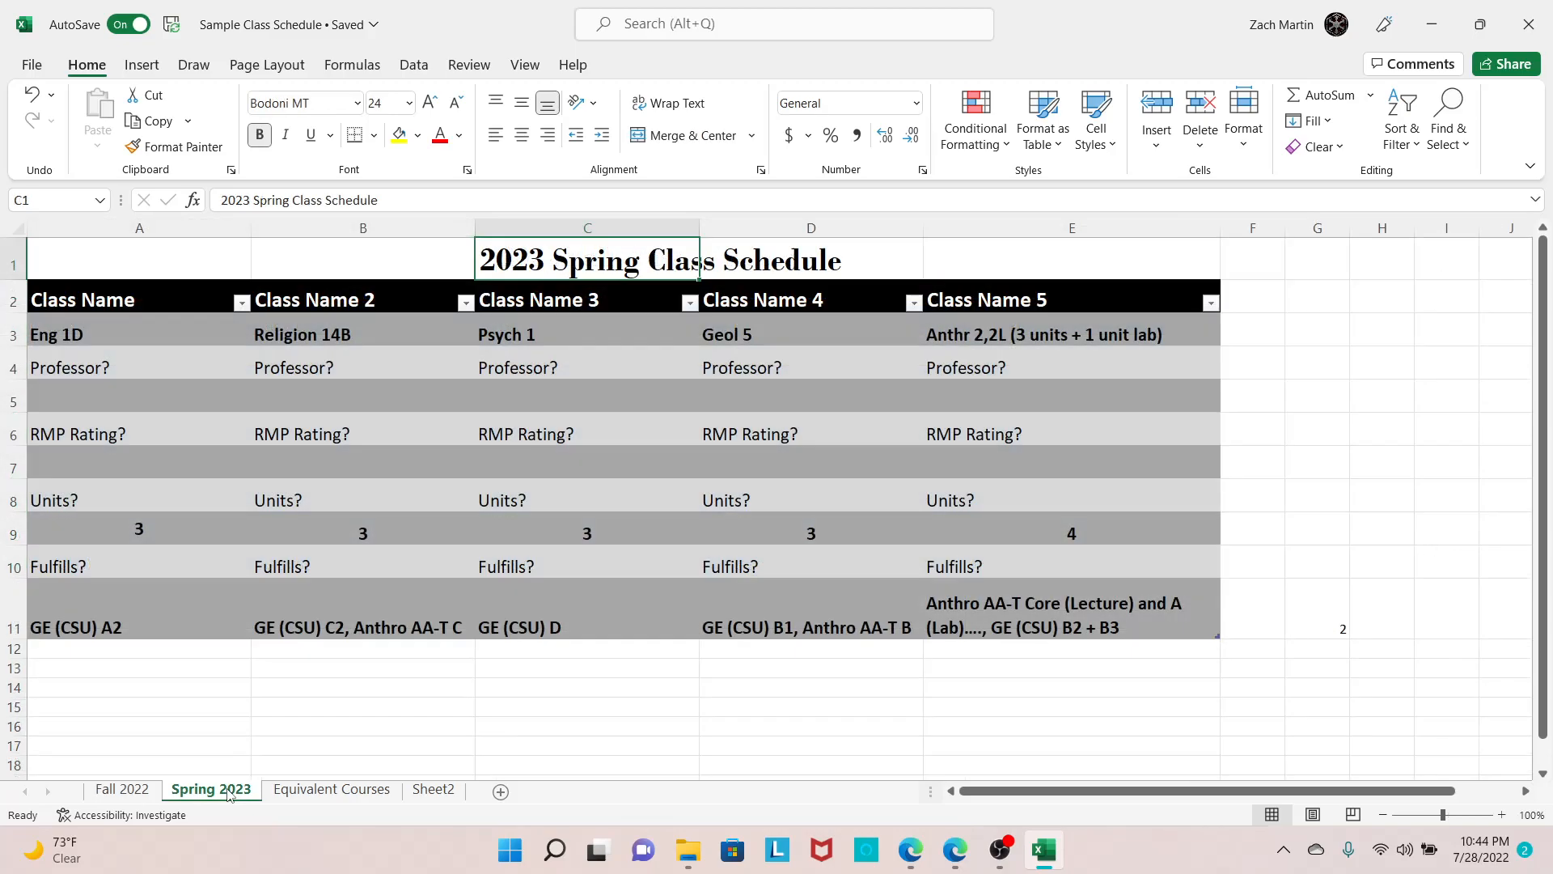
{"action": "left_click", "coordinate": [125, 792]}
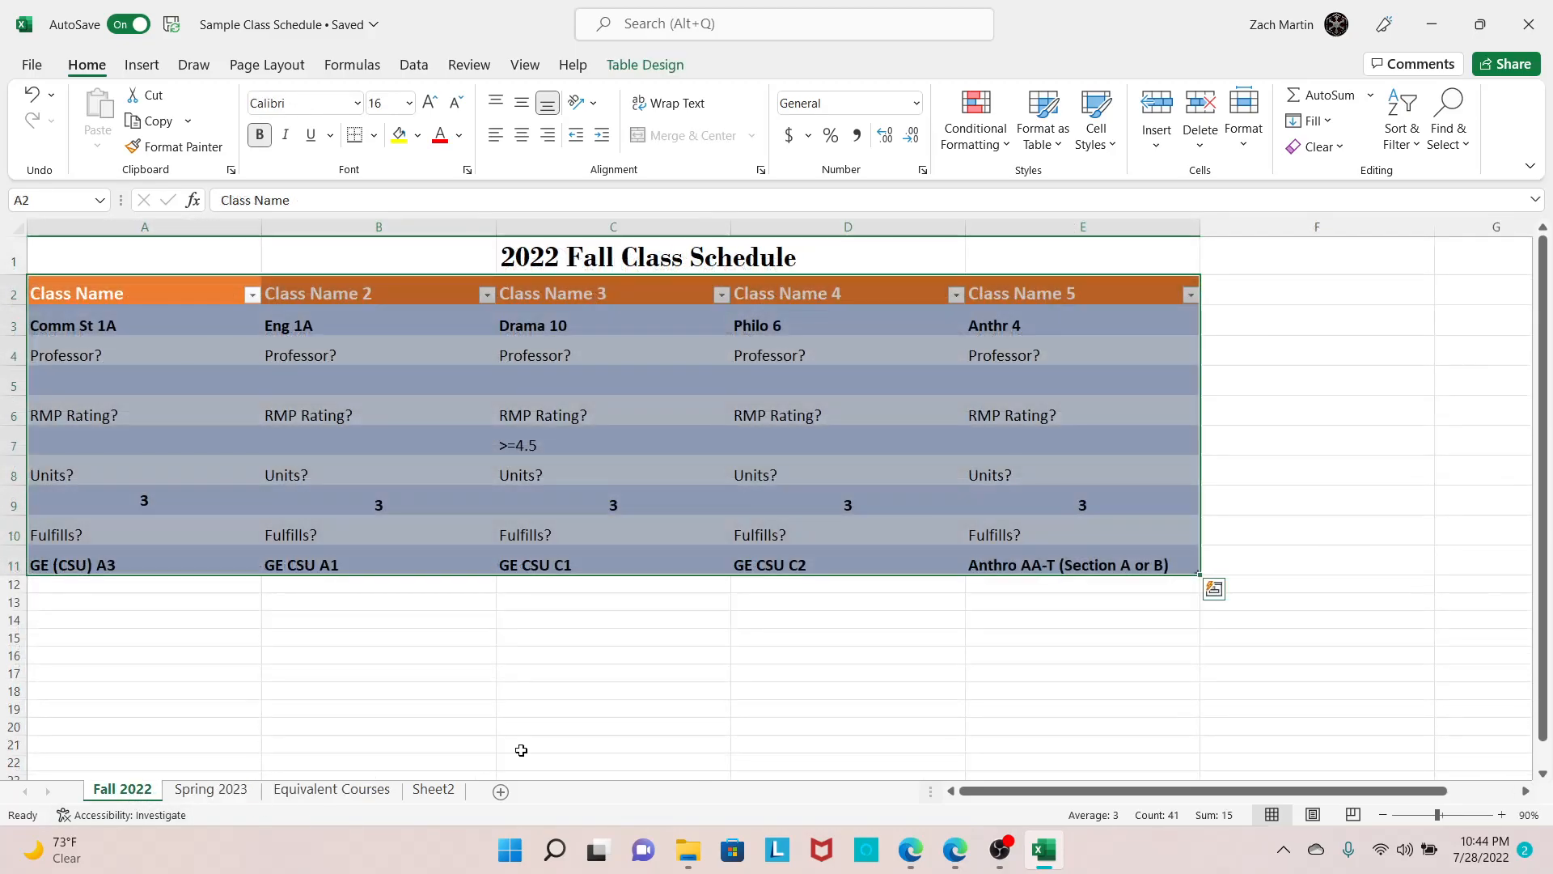
Add a blank worksheet after Fall 2022 and delete it again
{"action": "left_click", "coordinate": [500, 793]}
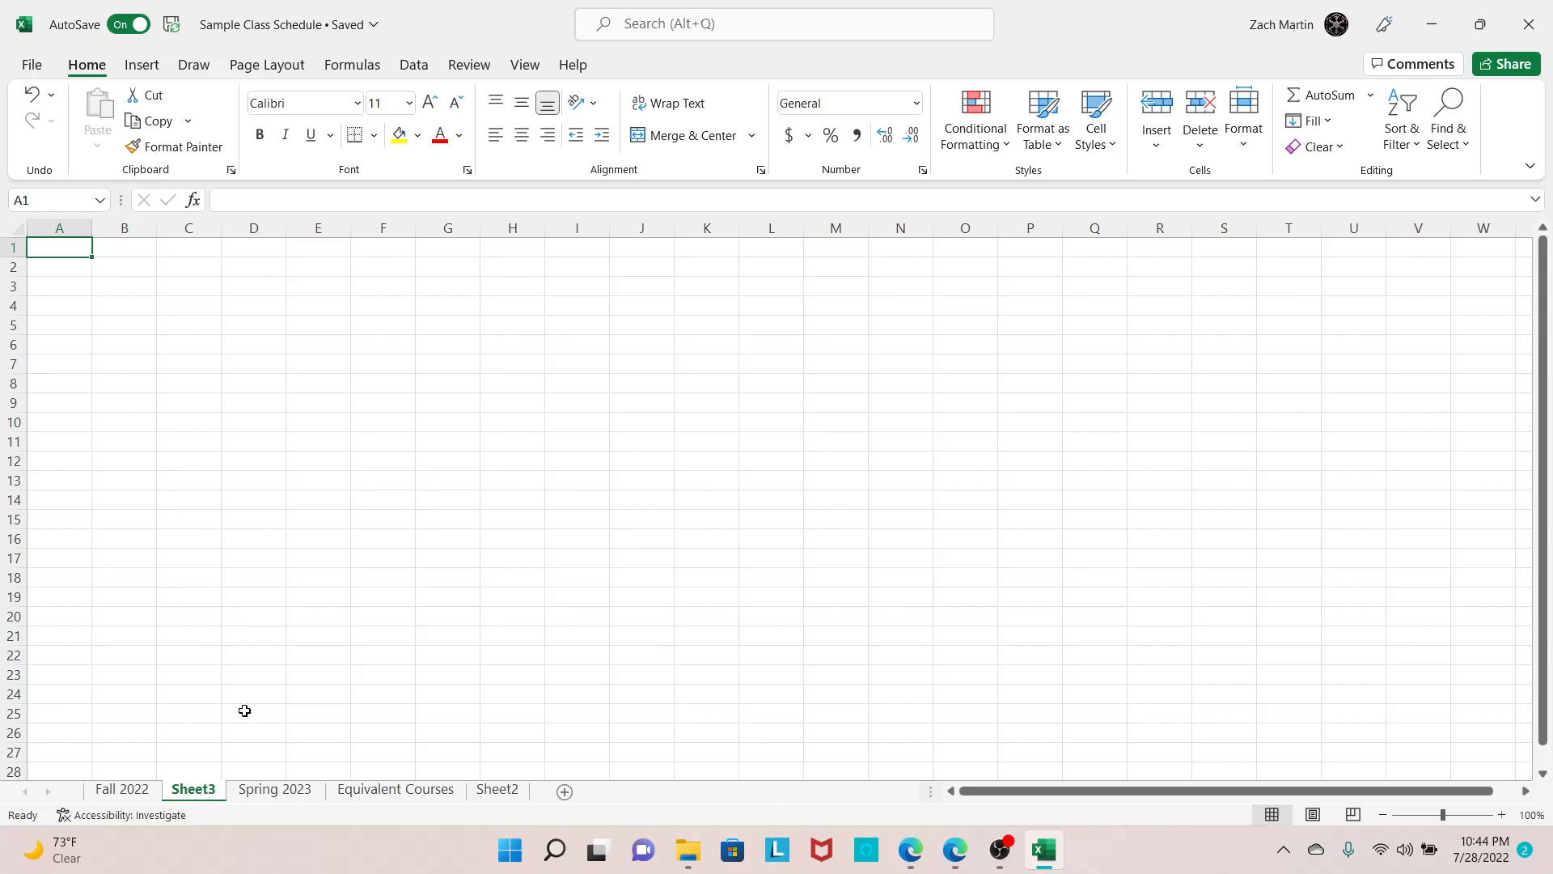
{"action": "left_click", "coordinate": [186, 772]}
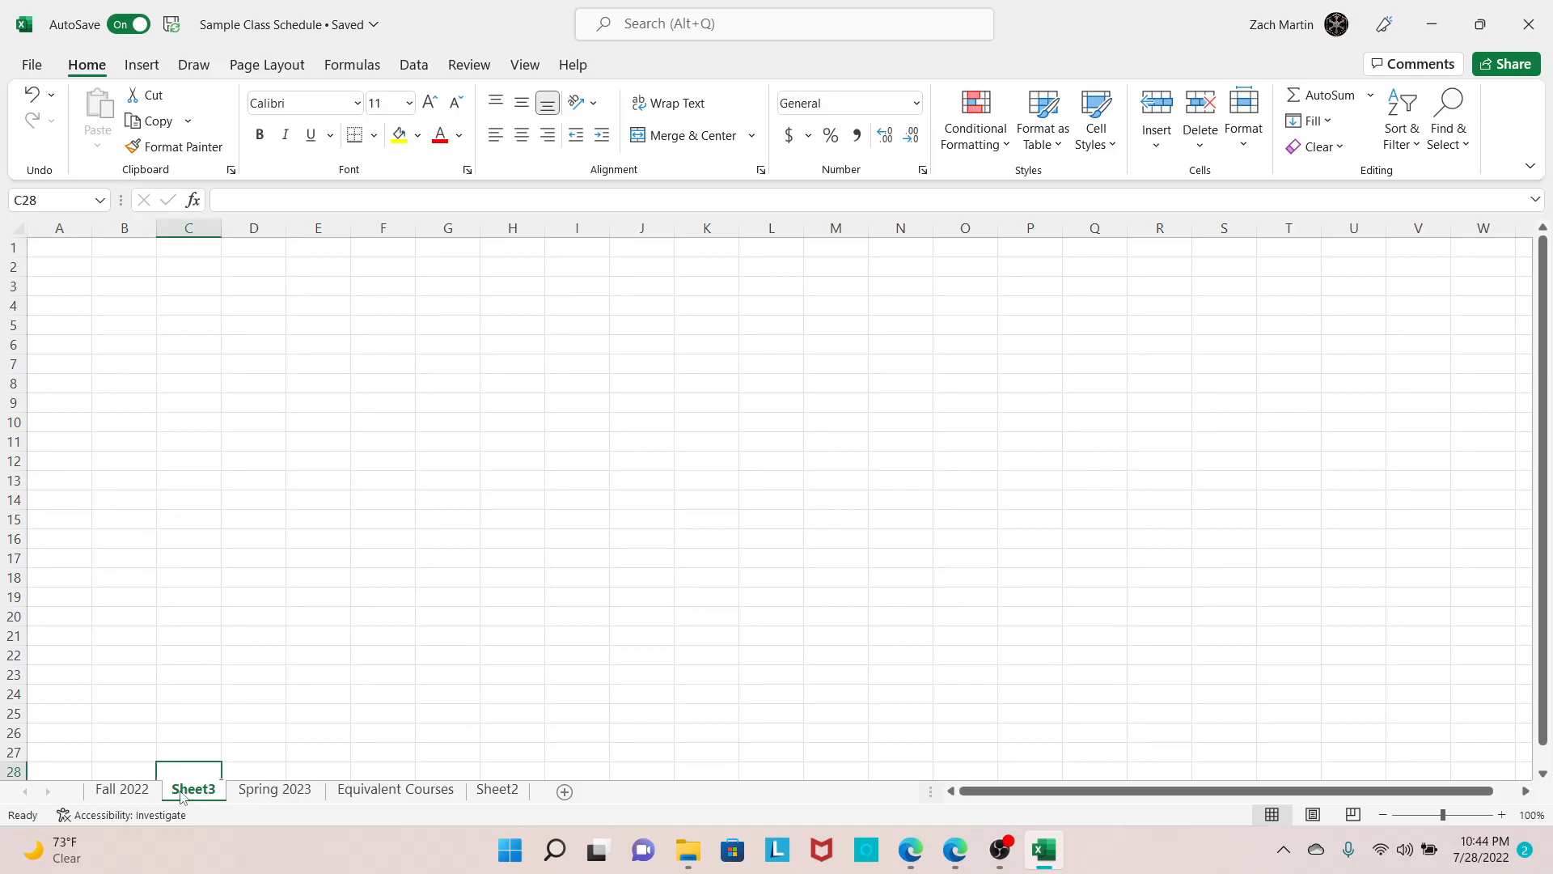
{"action": "right_click", "coordinate": [182, 797]}
{"action": "left_click", "coordinate": [241, 536]}
Check the width of columns A to E on the Fall 2022 sheet without changing it
{"action": "left_click", "coordinate": [414, 796]}
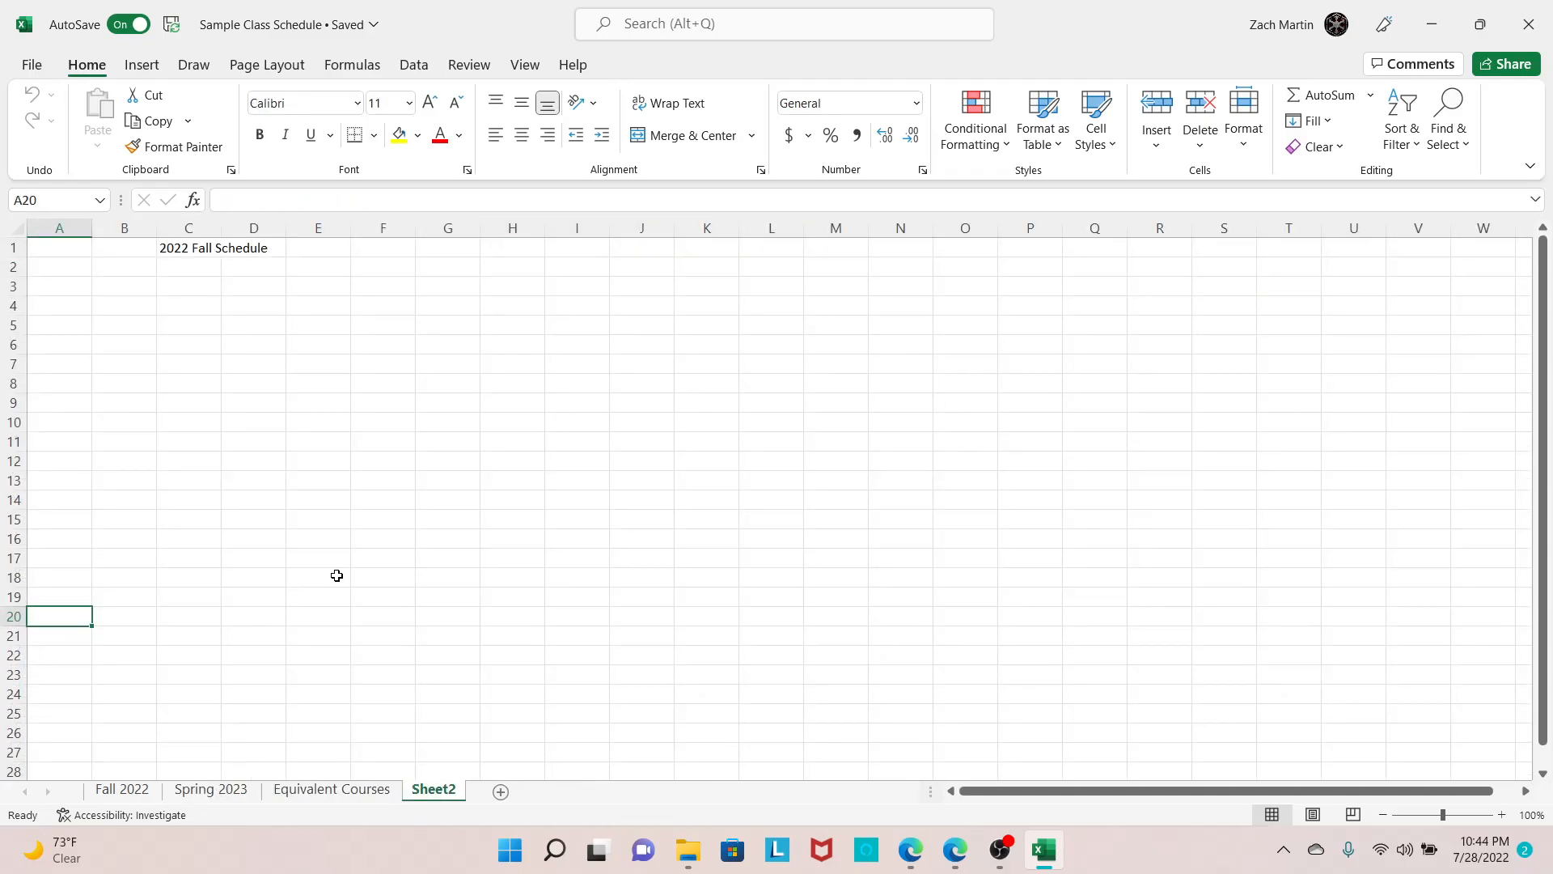
{"action": "left_click", "coordinate": [115, 791]}
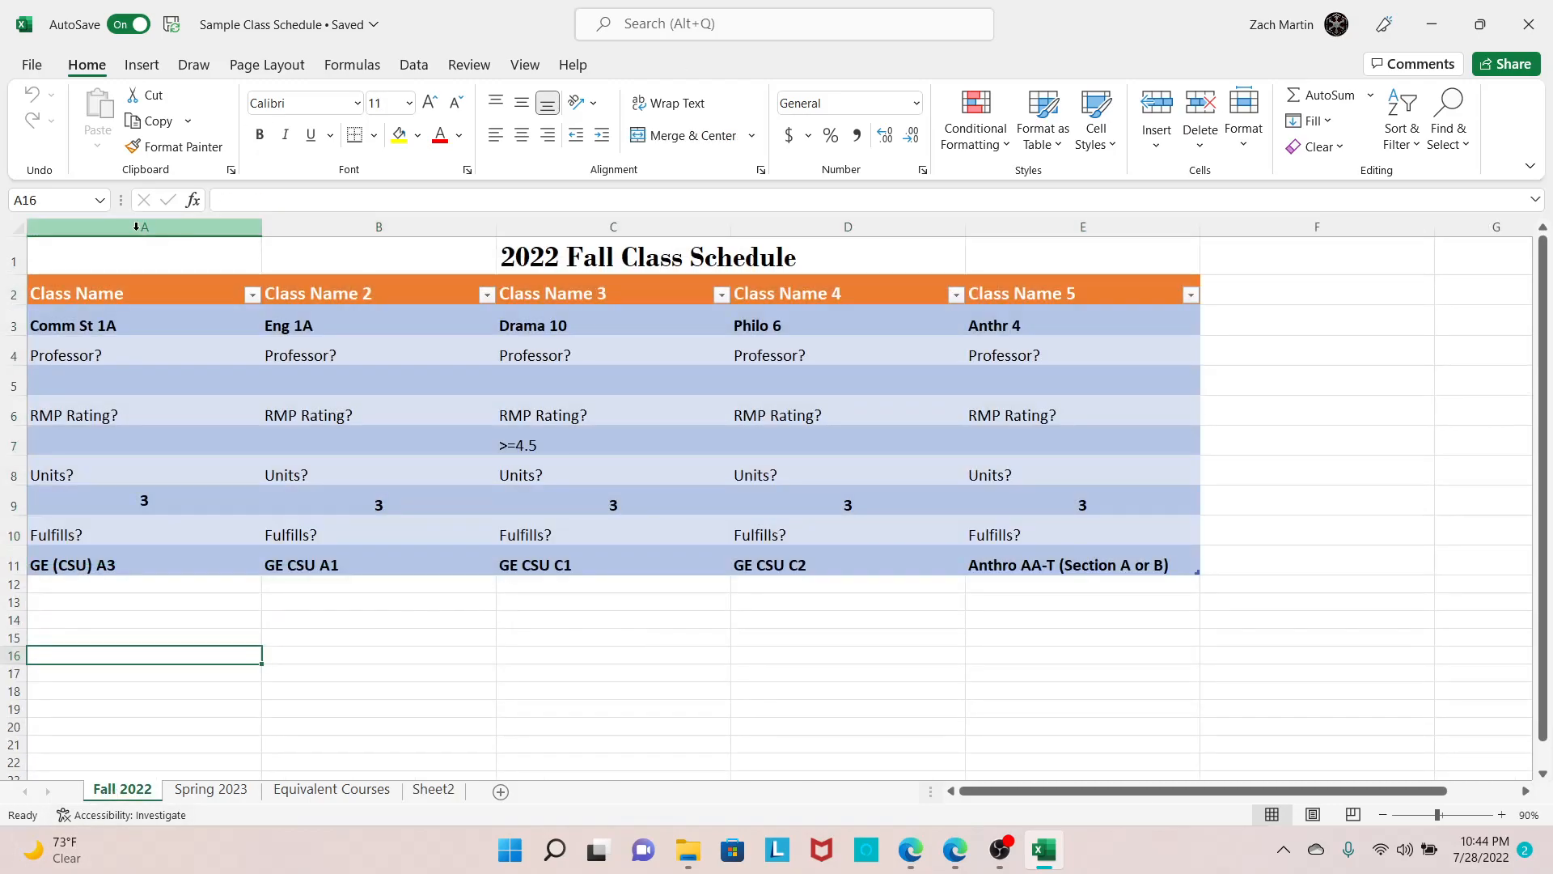
{"action": "left_click_drag", "start_coordinate": [136, 227], "coordinate": [1039, 217]}
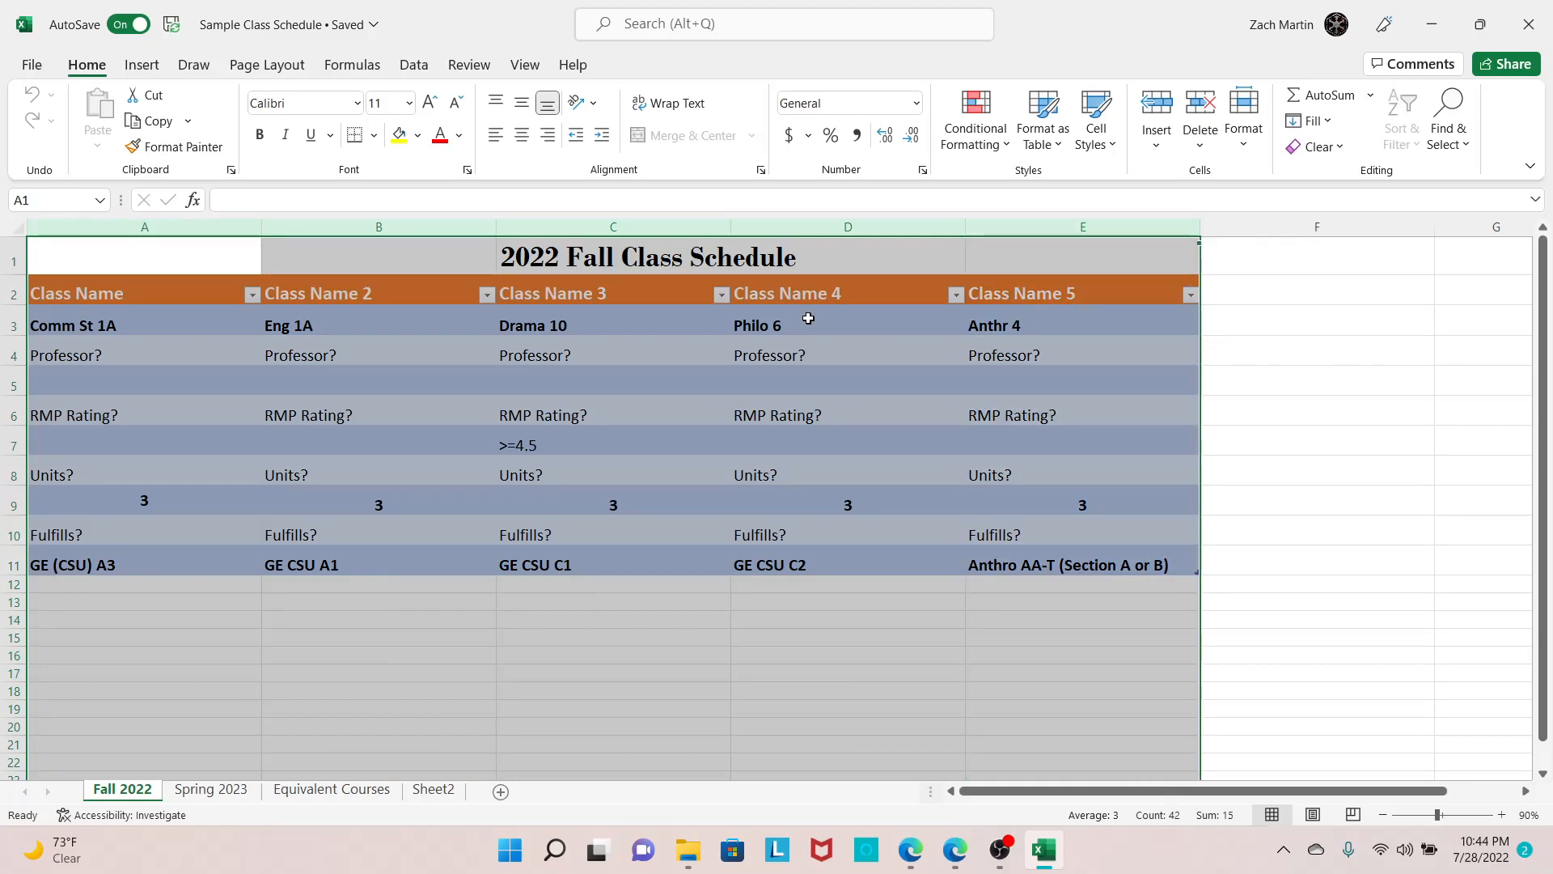
{"action": "right_click", "coordinate": [134, 228]}
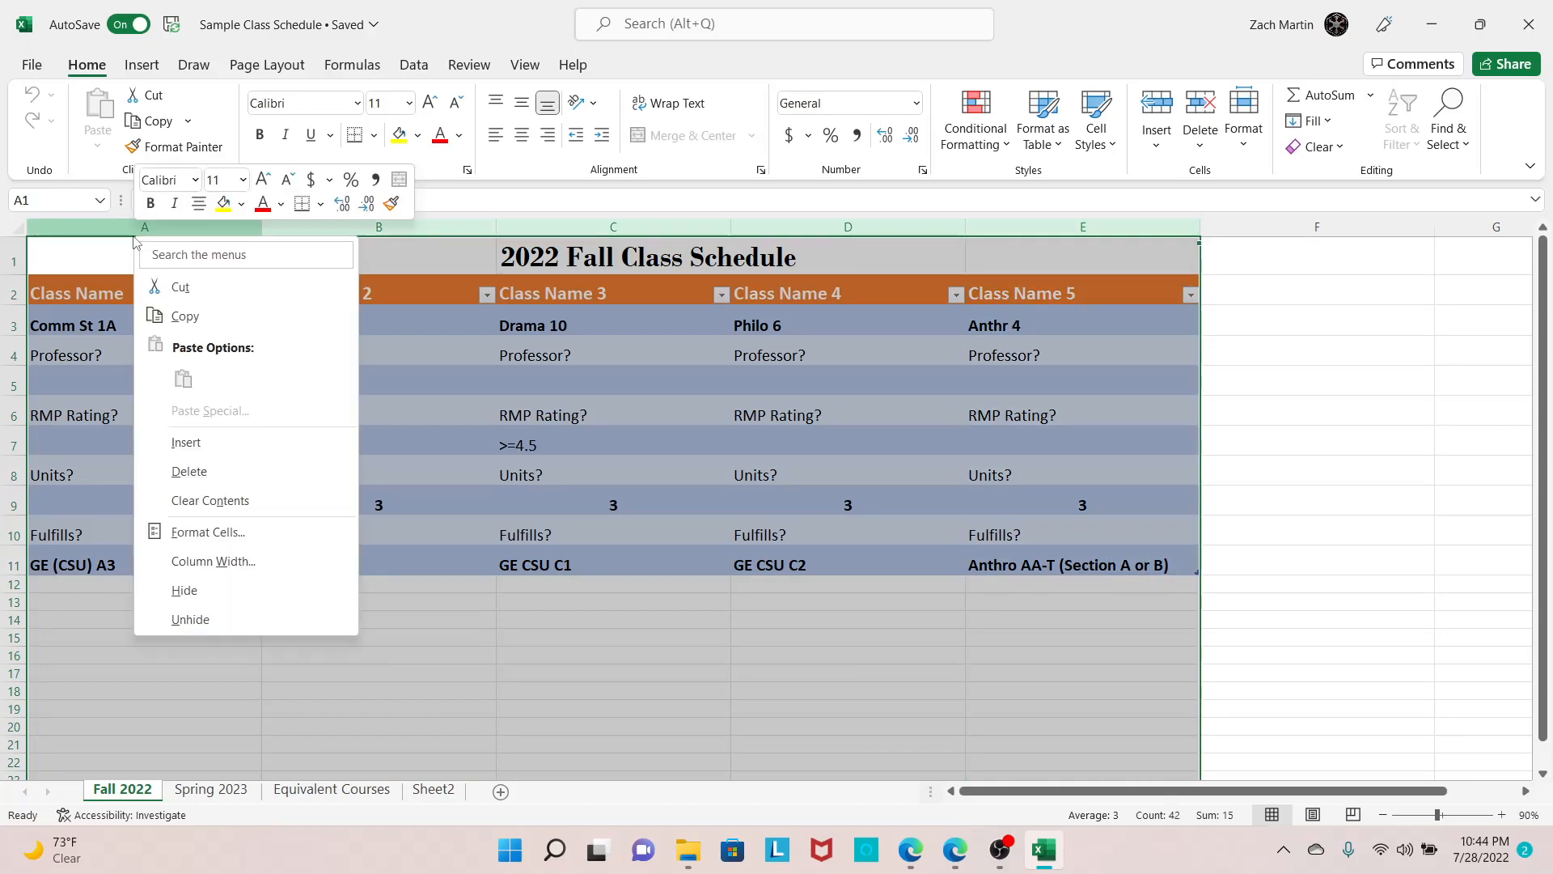
{"action": "left_click", "coordinate": [212, 560]}
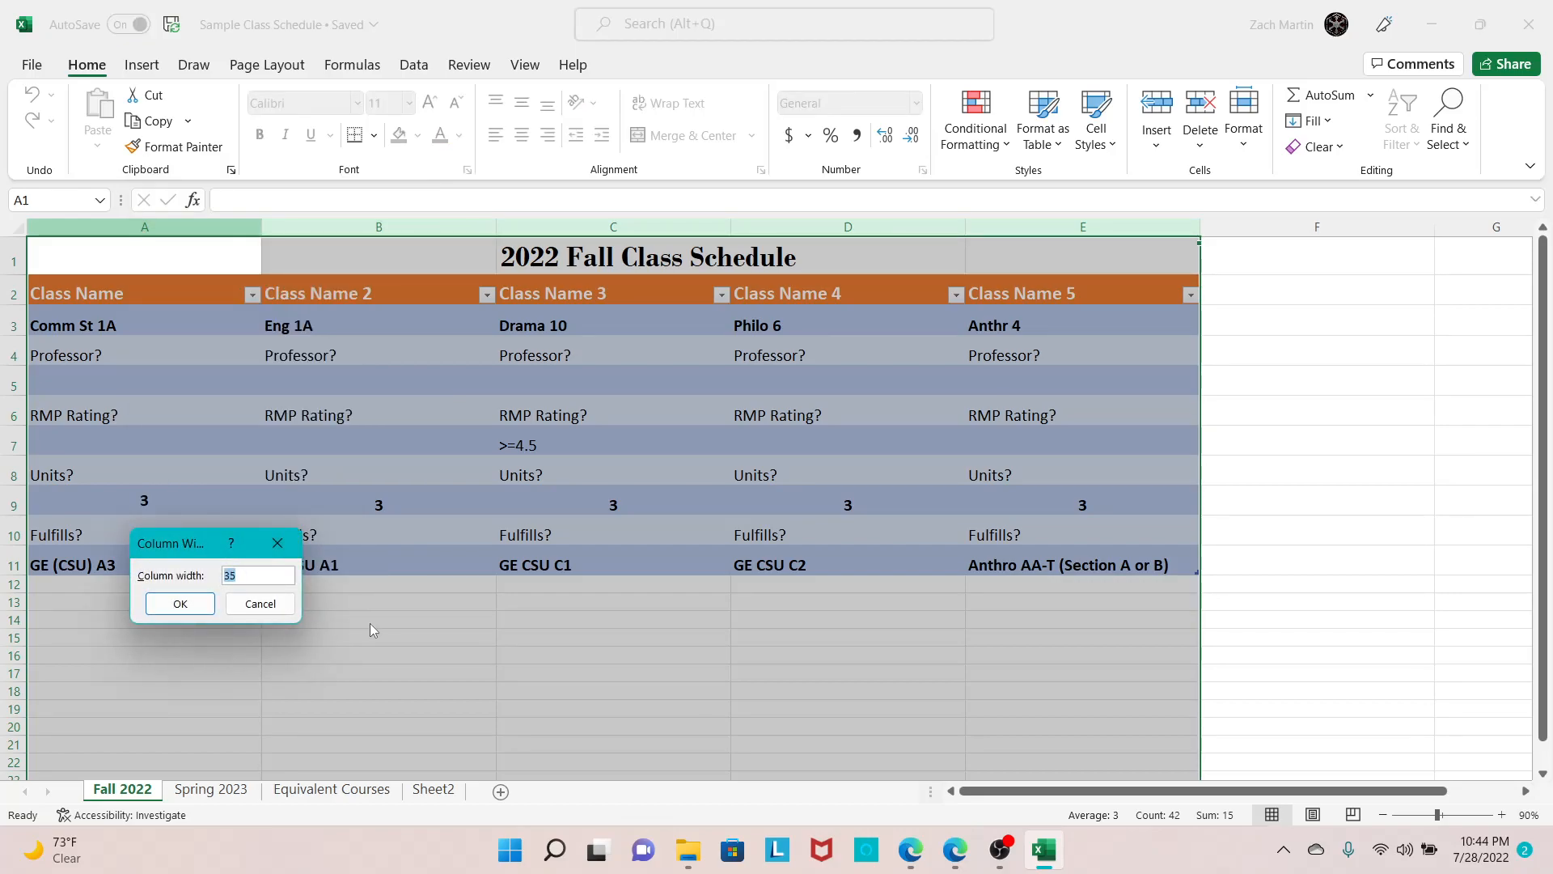
{"action": "left_click", "coordinate": [278, 548]}
Set the width of columns A to E on Sheet2 to 35
{"action": "left_click", "coordinate": [431, 788]}
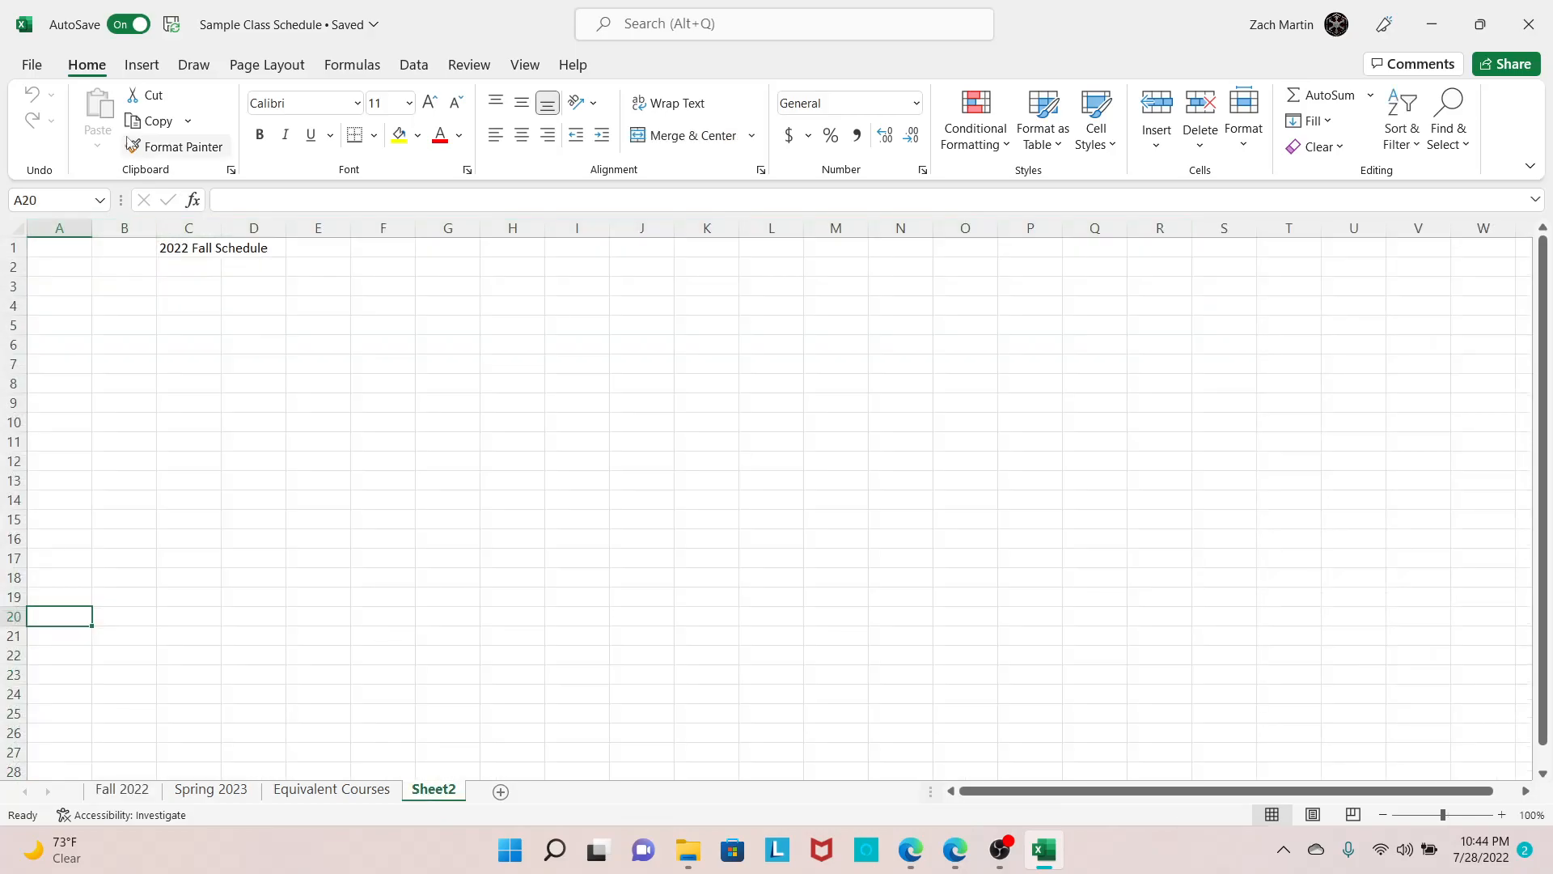
{"action": "left_click_drag", "start_coordinate": [54, 228], "coordinate": [335, 227]}
{"action": "right_click", "coordinate": [332, 230]}
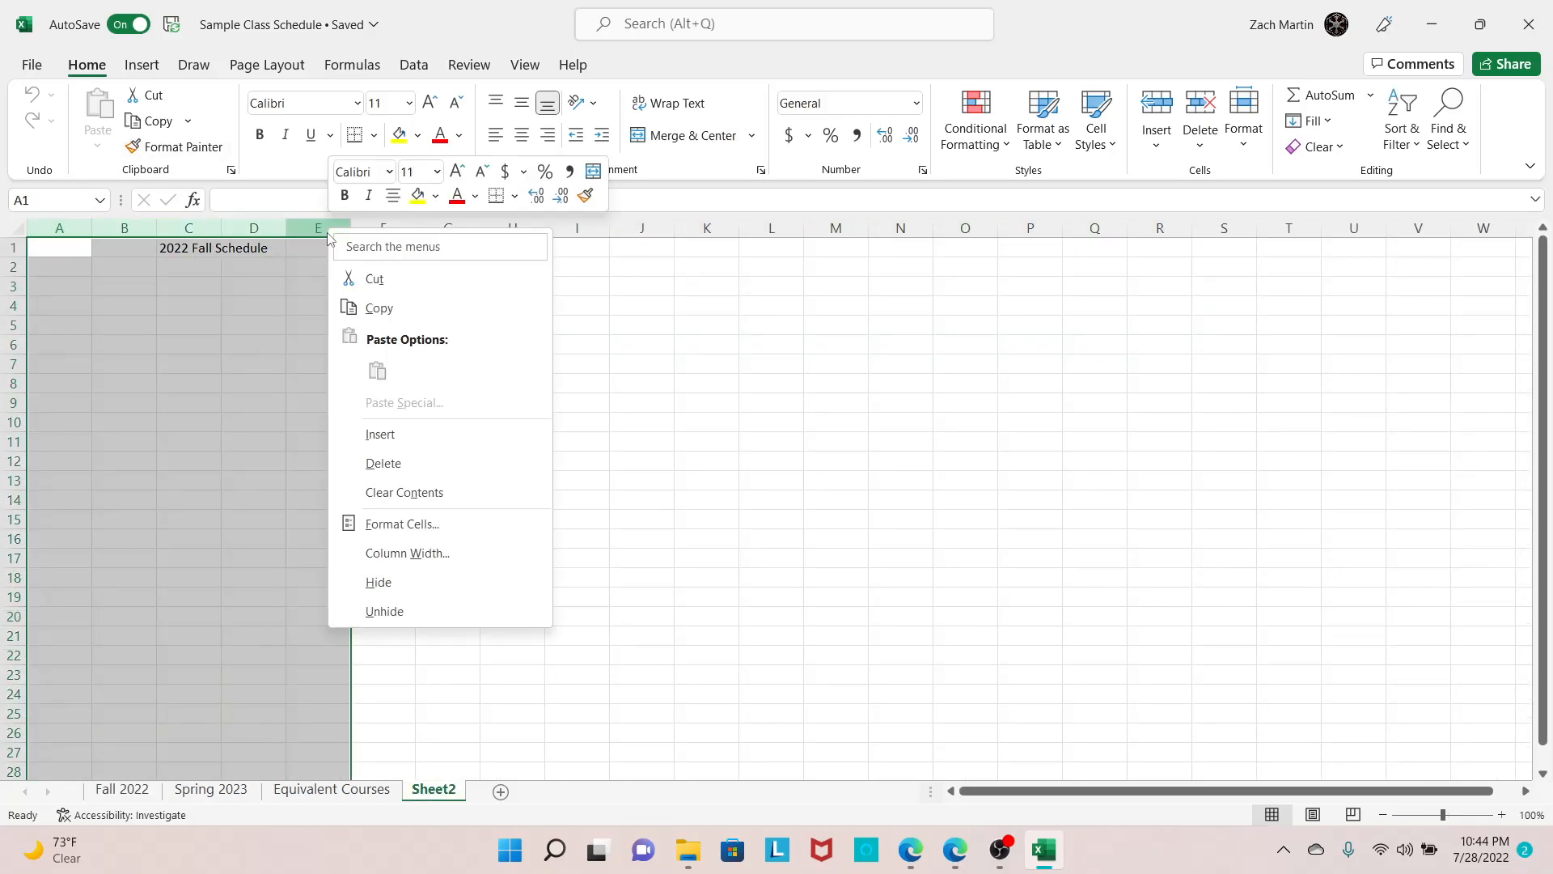
{"action": "left_click", "coordinate": [407, 553]}
{"action": "type", "text": "35"}
{"action": "left_click", "coordinate": [377, 608]}
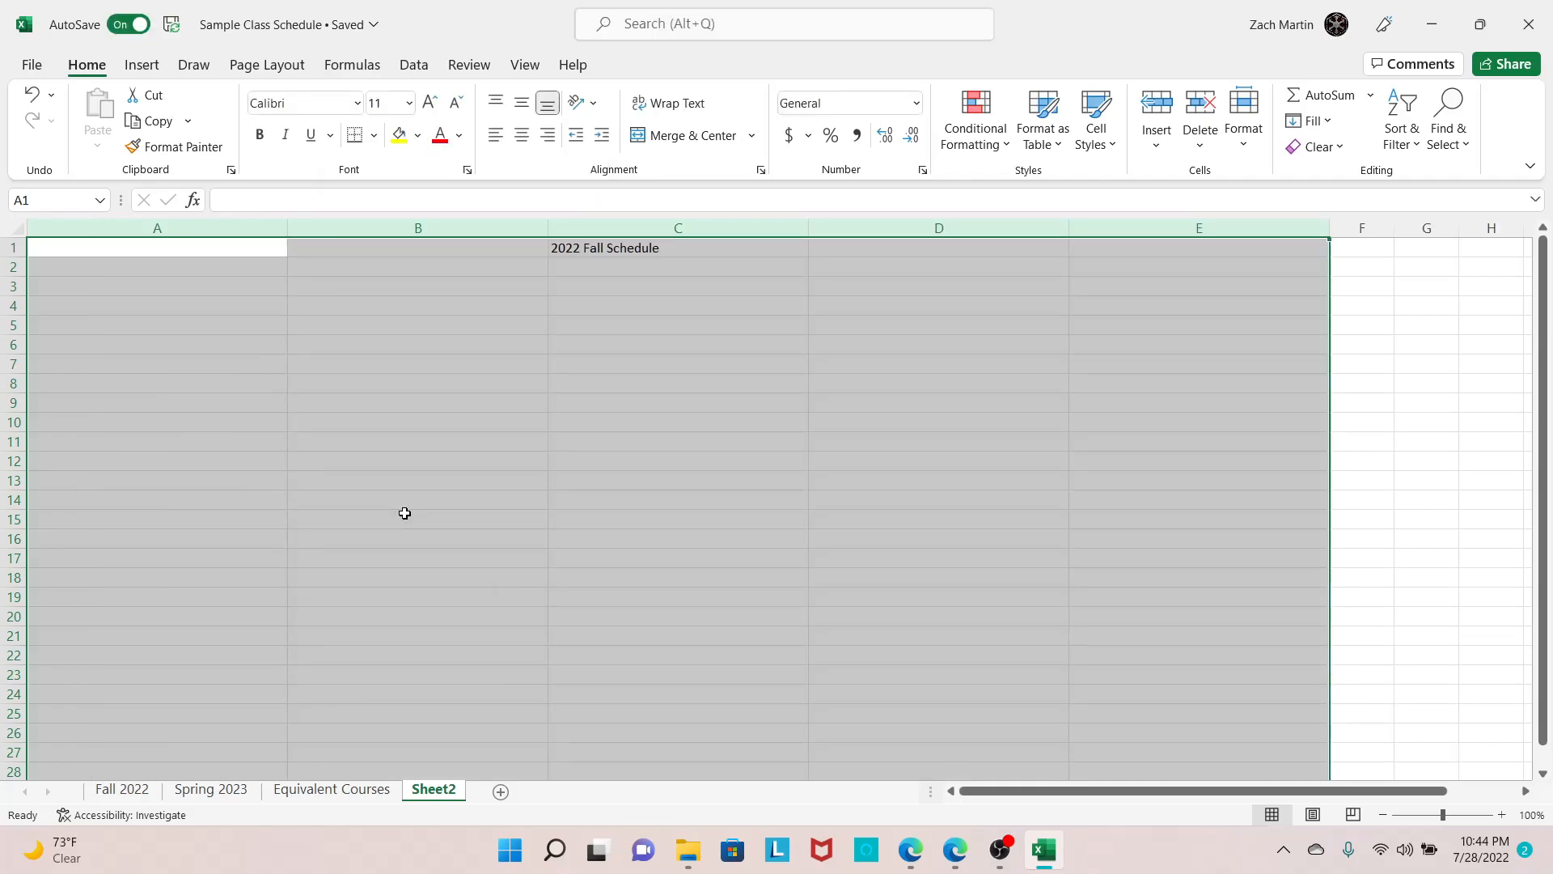
Set the height of rows 2 to 11 on Sheet2 to 25, using the Fall 2022 table as reference
{"action": "left_click", "coordinate": [122, 790]}
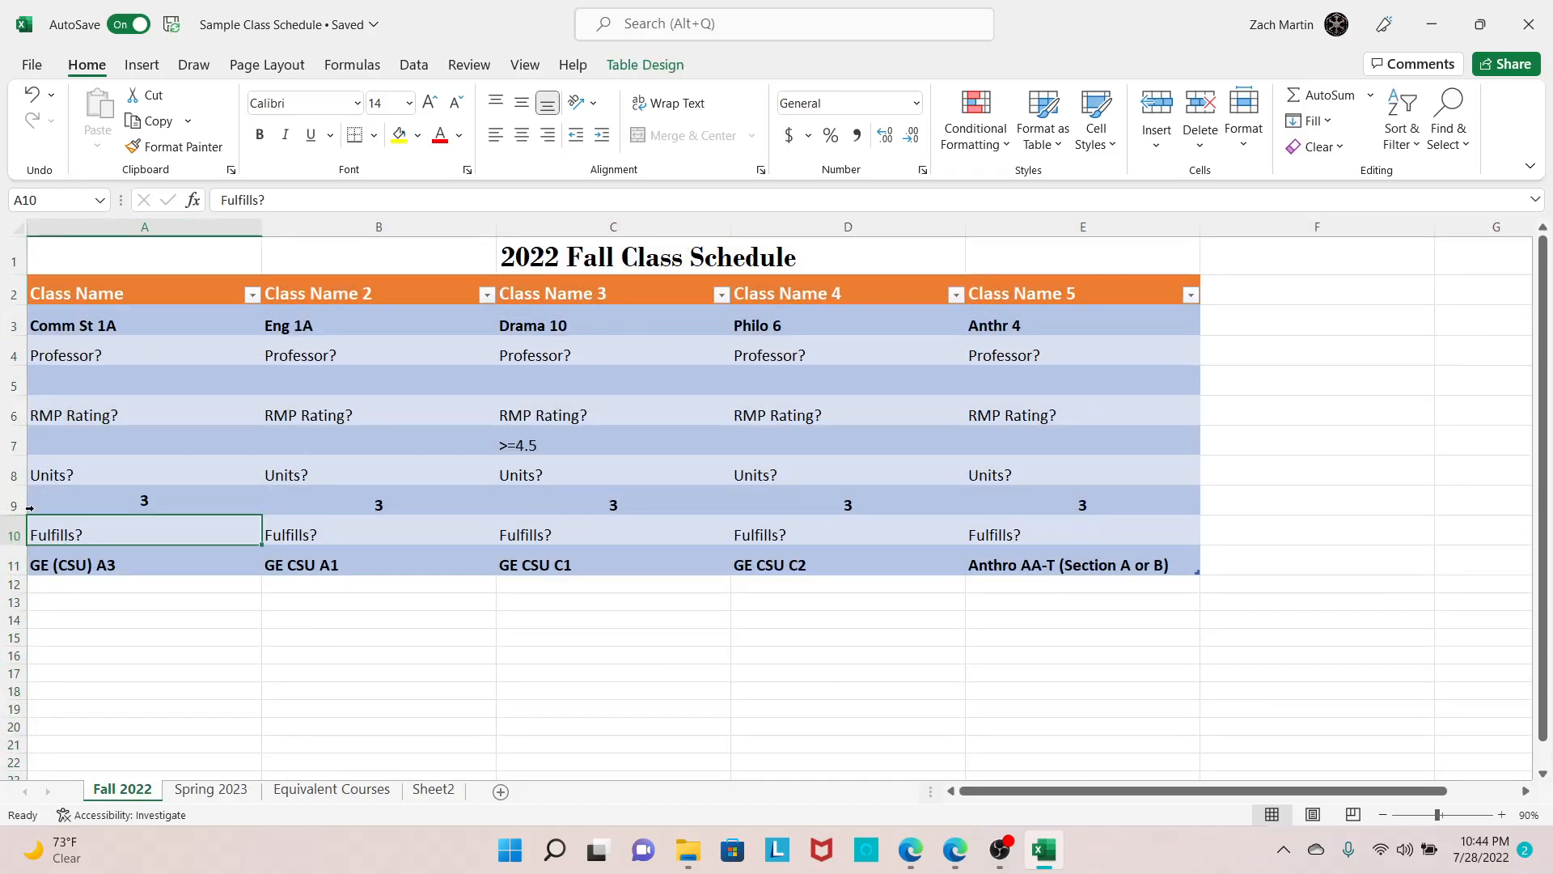
{"action": "left_click", "coordinate": [435, 790]}
{"action": "left_click", "coordinate": [105, 368]}
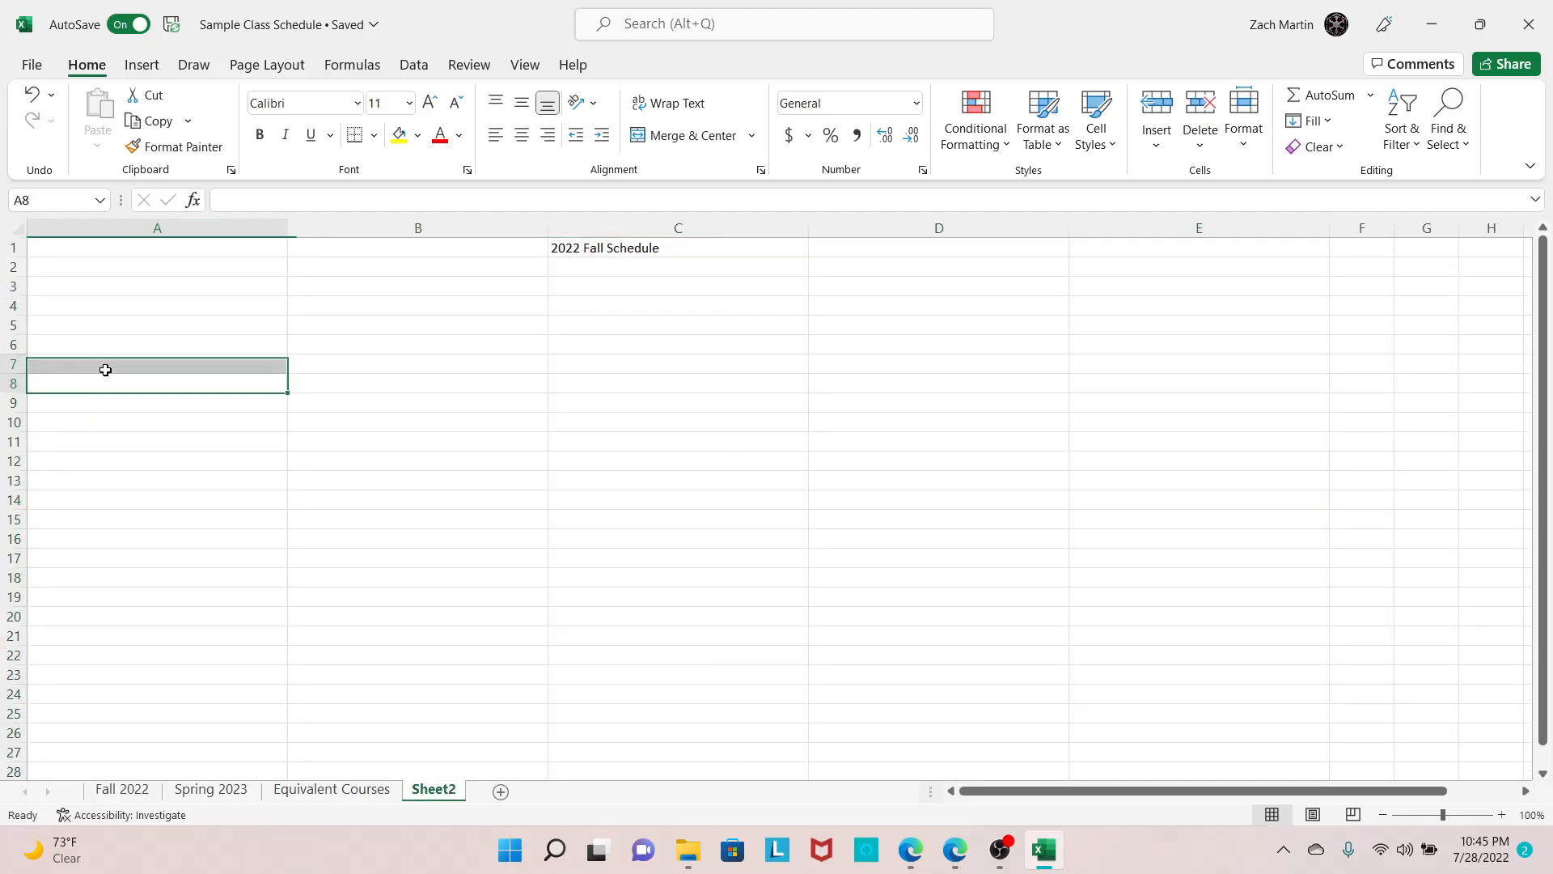
{"action": "left_click", "coordinate": [10, 271]}
{"action": "left_click_drag", "start_coordinate": [8, 278], "coordinate": [17, 433]}
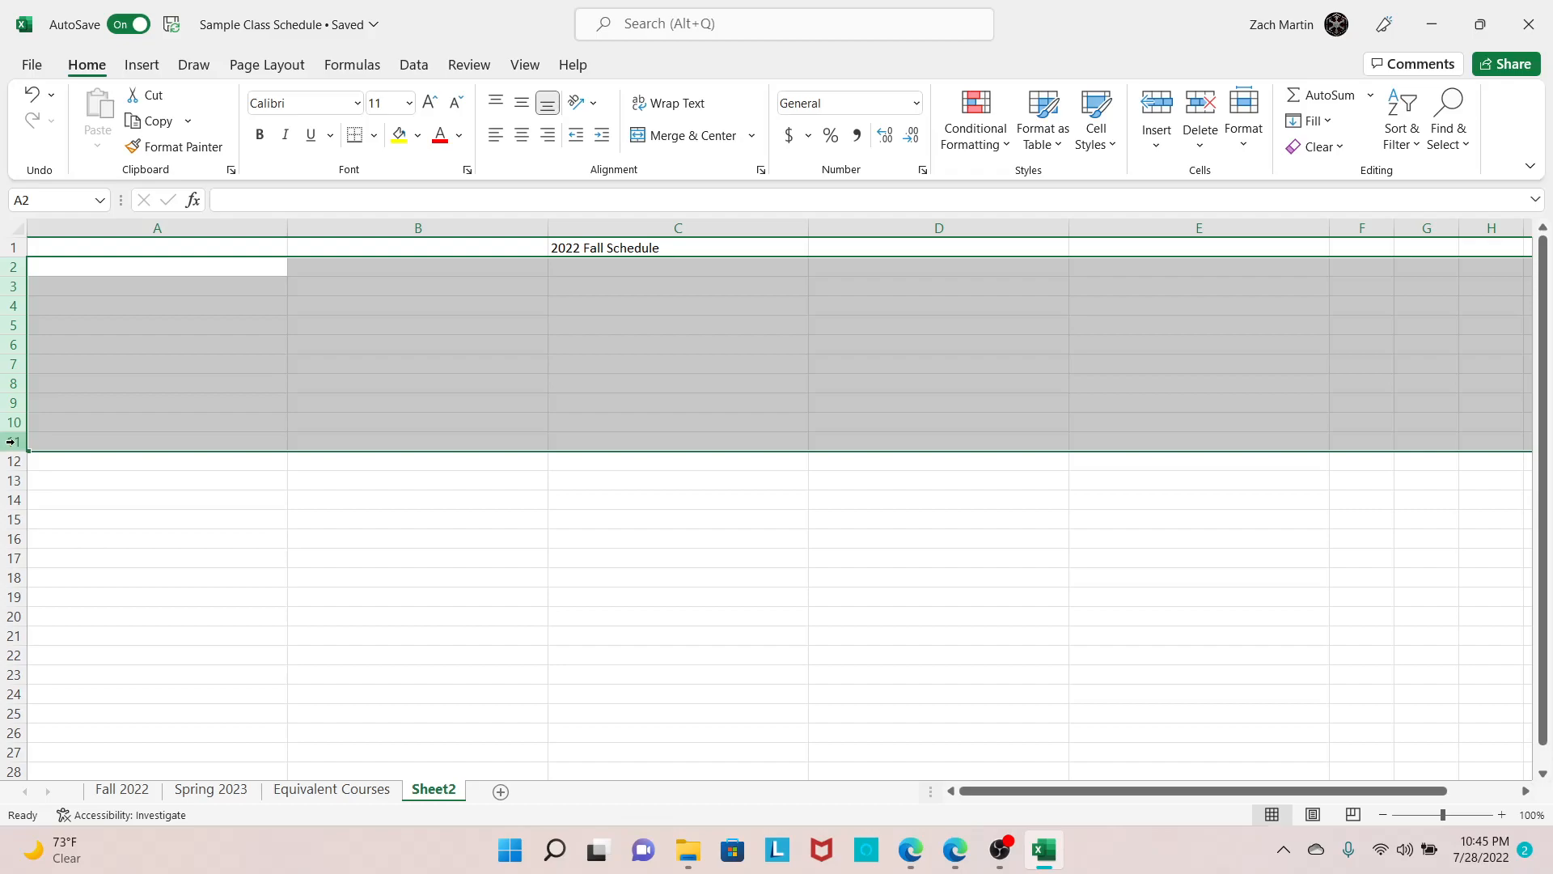
{"action": "right_click", "coordinate": [12, 442]}
{"action": "left_click", "coordinate": [60, 366]}
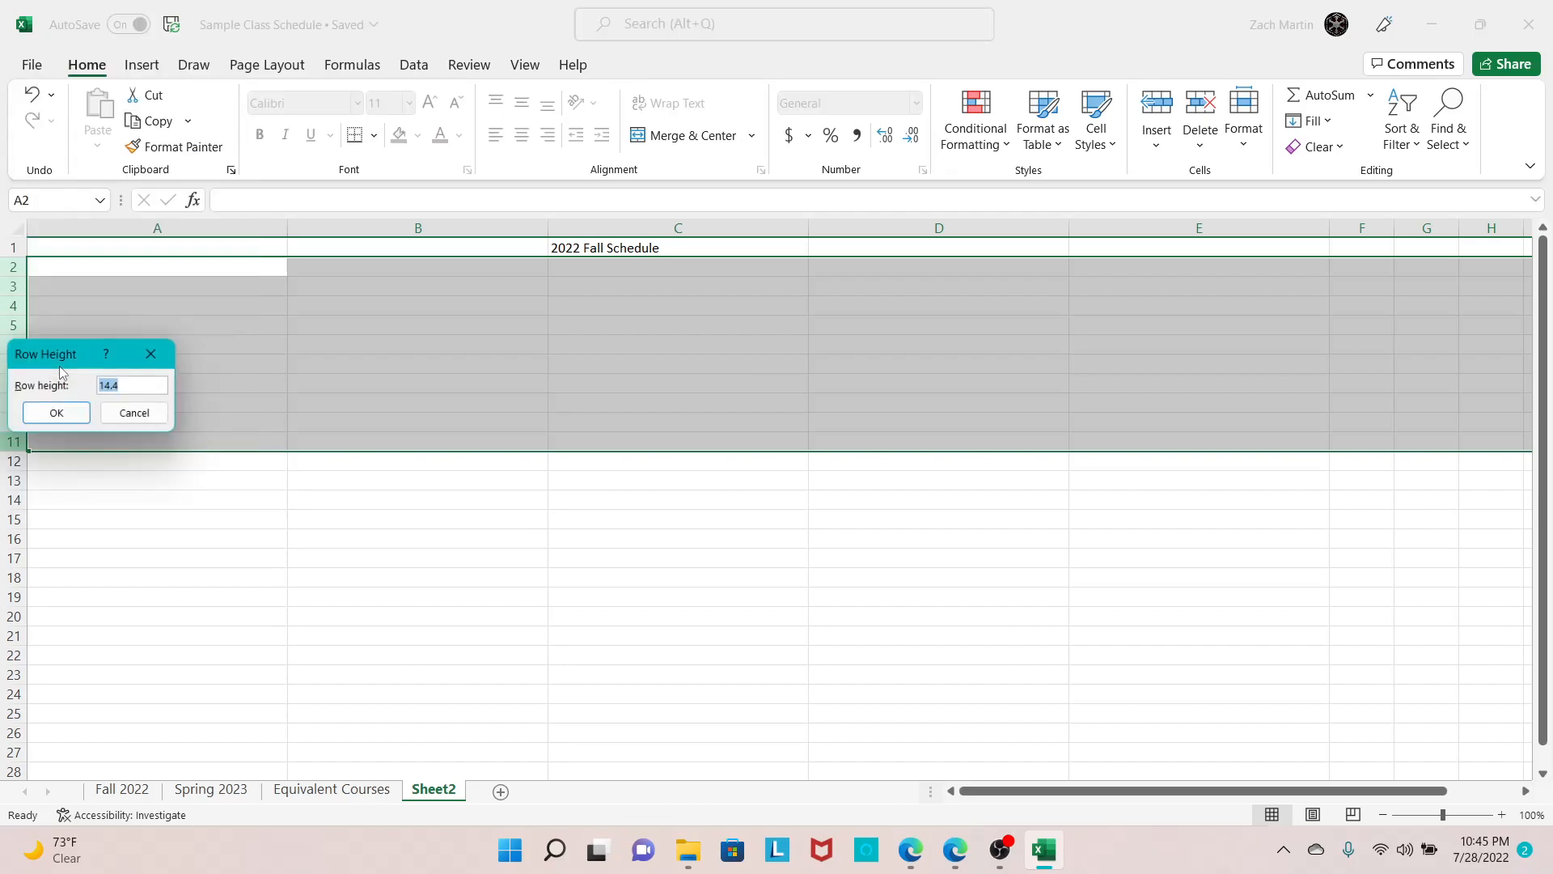
{"action": "type", "text": "25"}
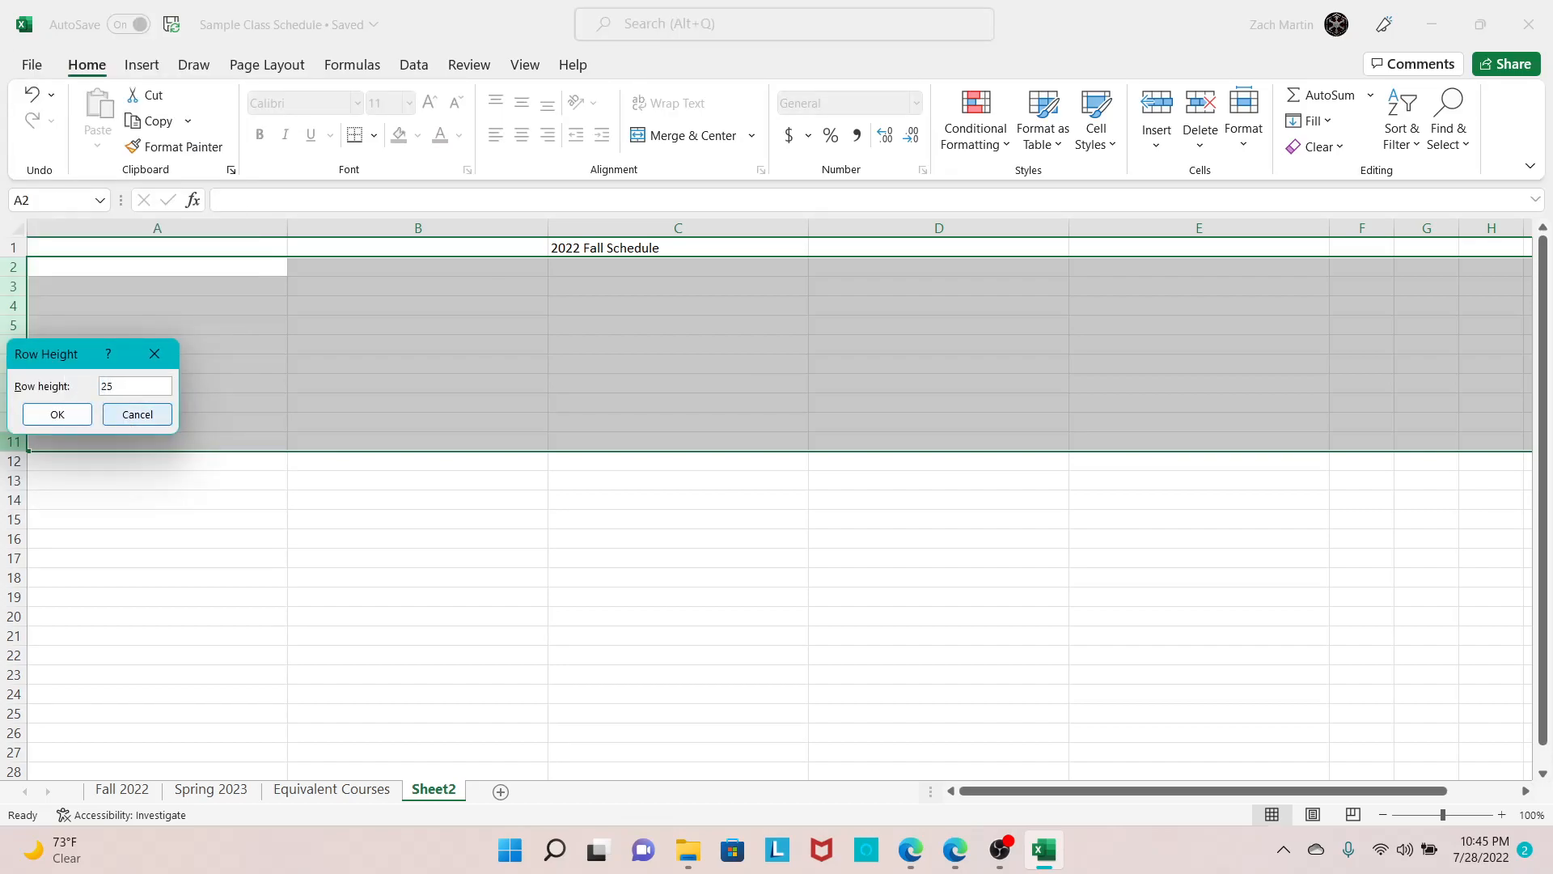
{"action": "key", "text": "Return"}
Format the "2022 Fall Schedule" title in cell C1 of Sheet2 with the Century font at size 24
{"action": "left_click", "coordinate": [122, 789]}
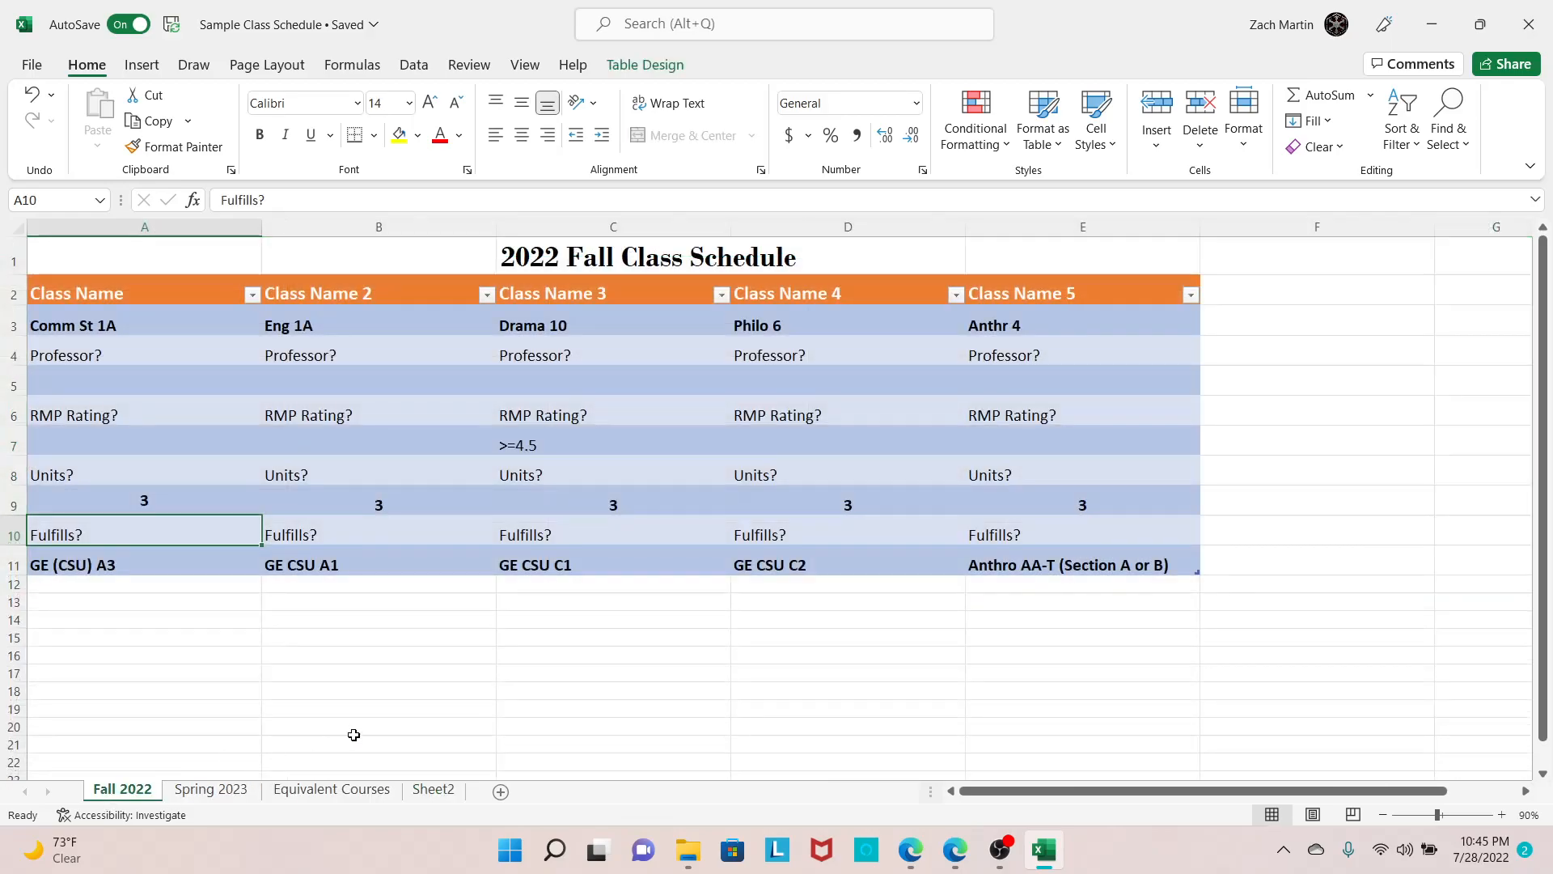
{"action": "left_click", "coordinate": [437, 790]}
{"action": "left_click", "coordinate": [694, 624]}
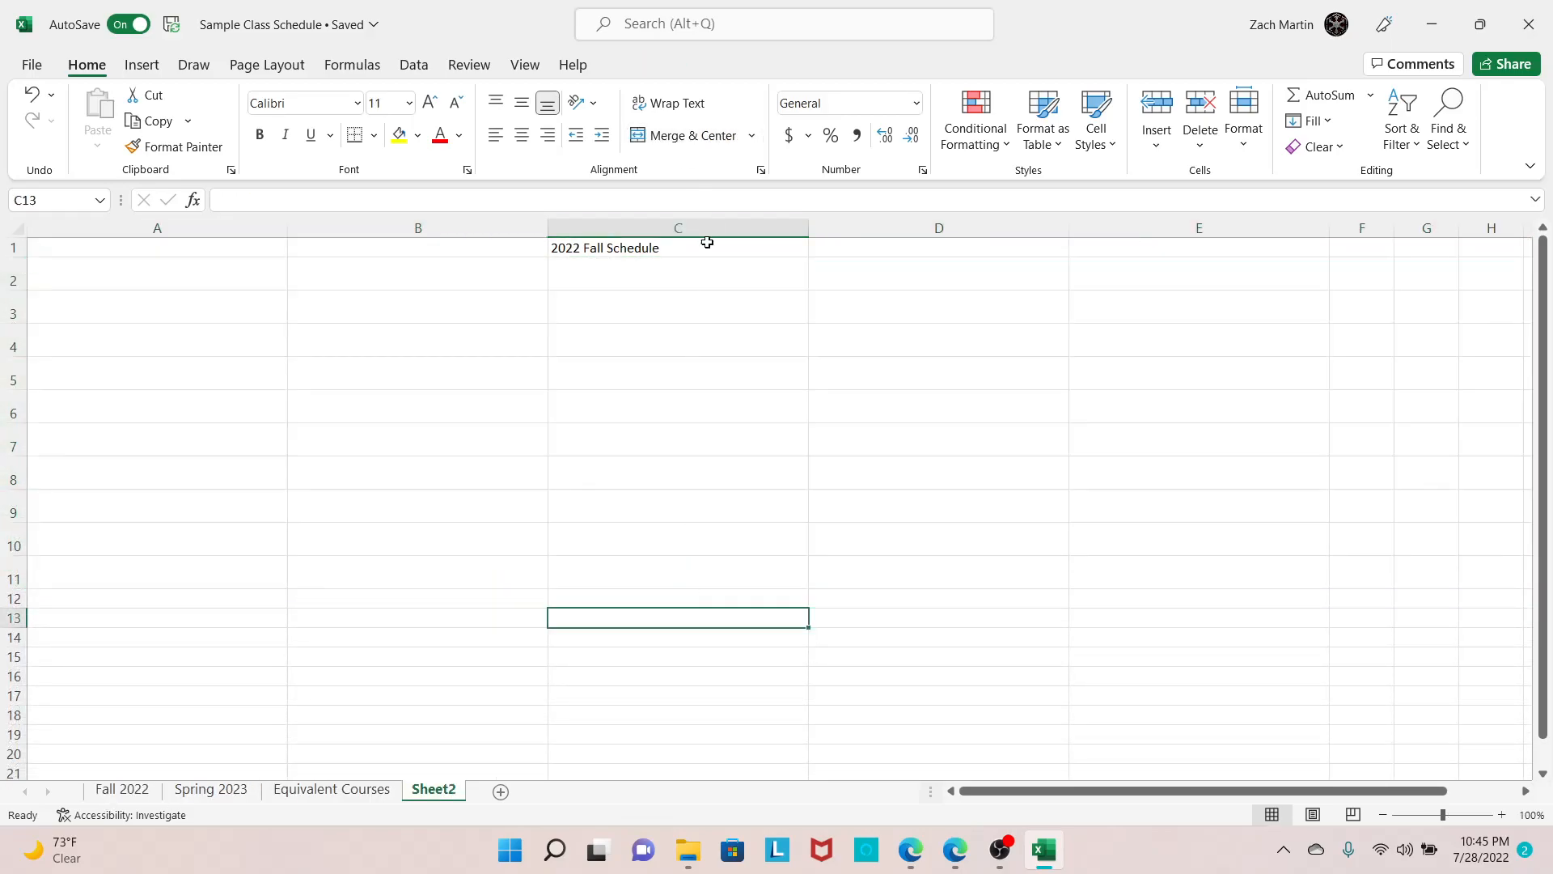
{"action": "left_click", "coordinate": [679, 246]}
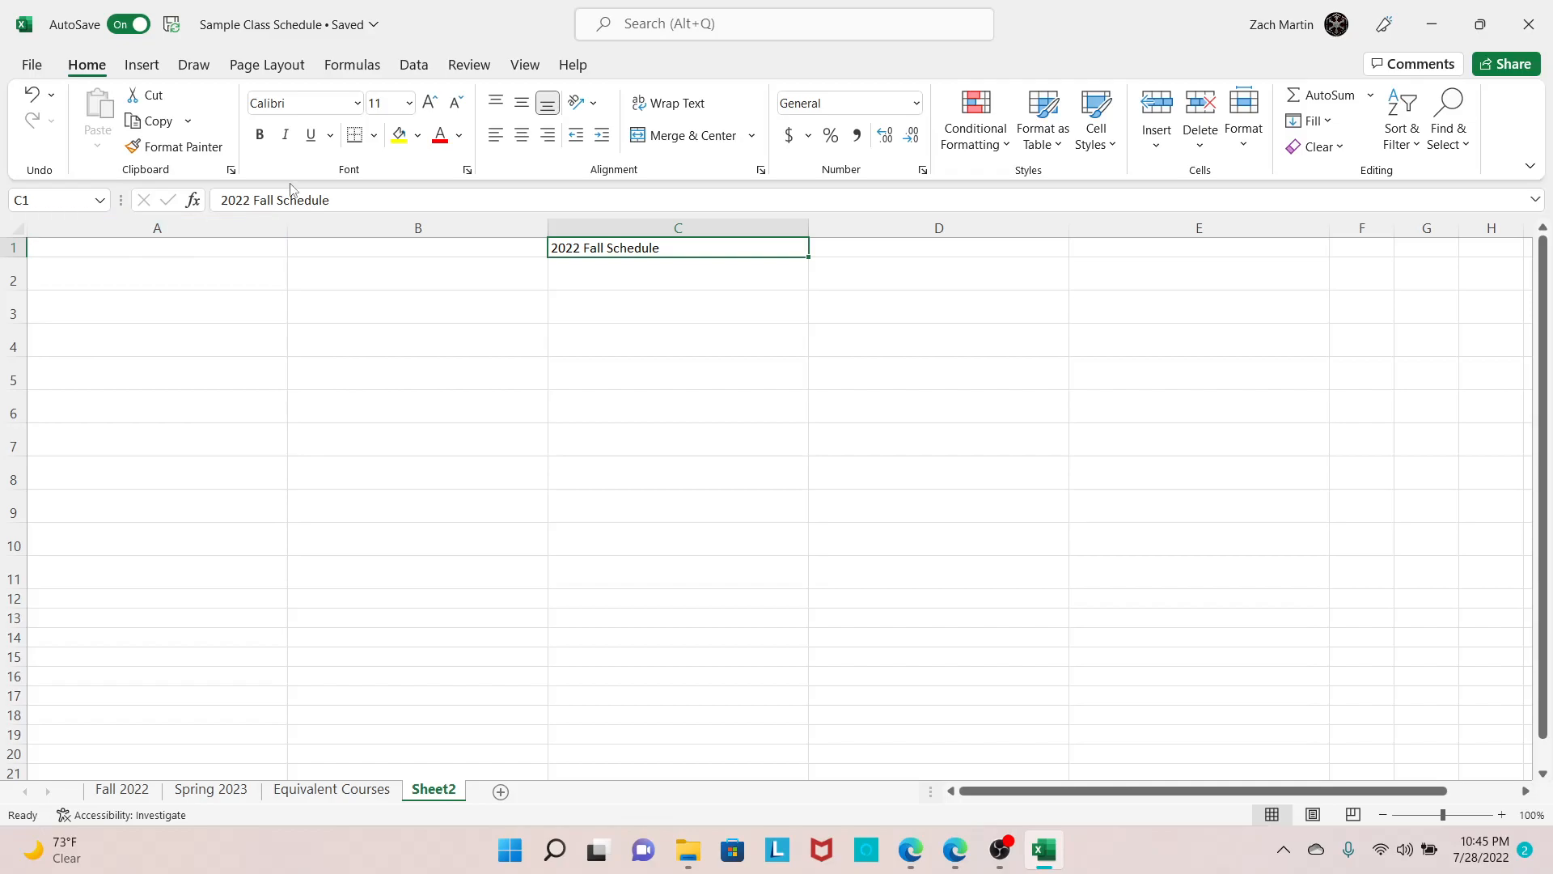
{"action": "left_click", "coordinate": [357, 102]}
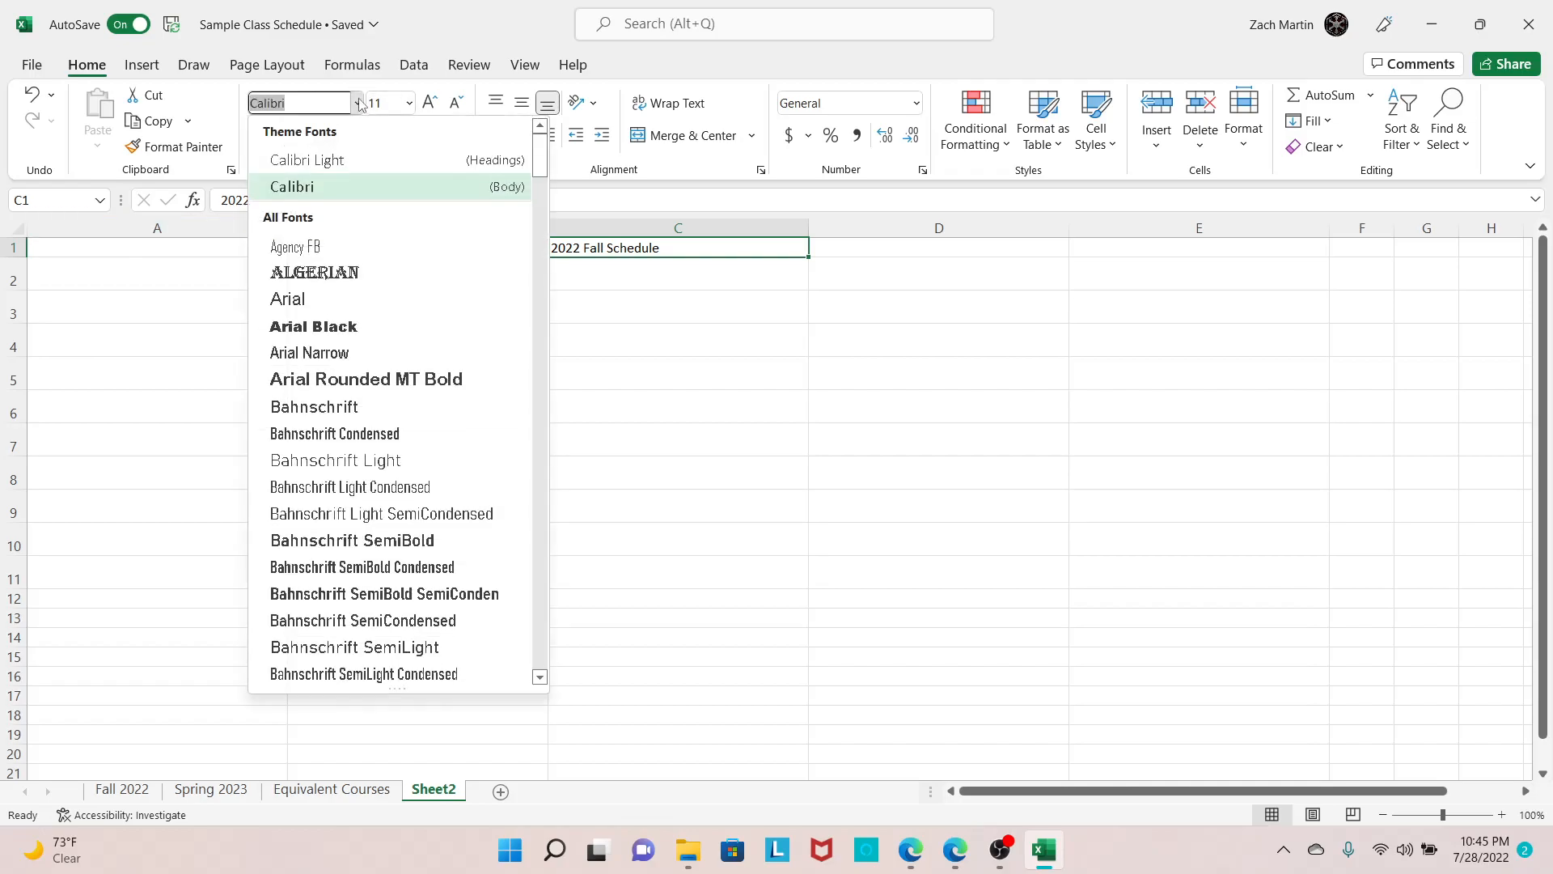
{"action": "scroll", "coordinate": [356, 498], "scroll_direction": "down", "scroll_amount": 14}
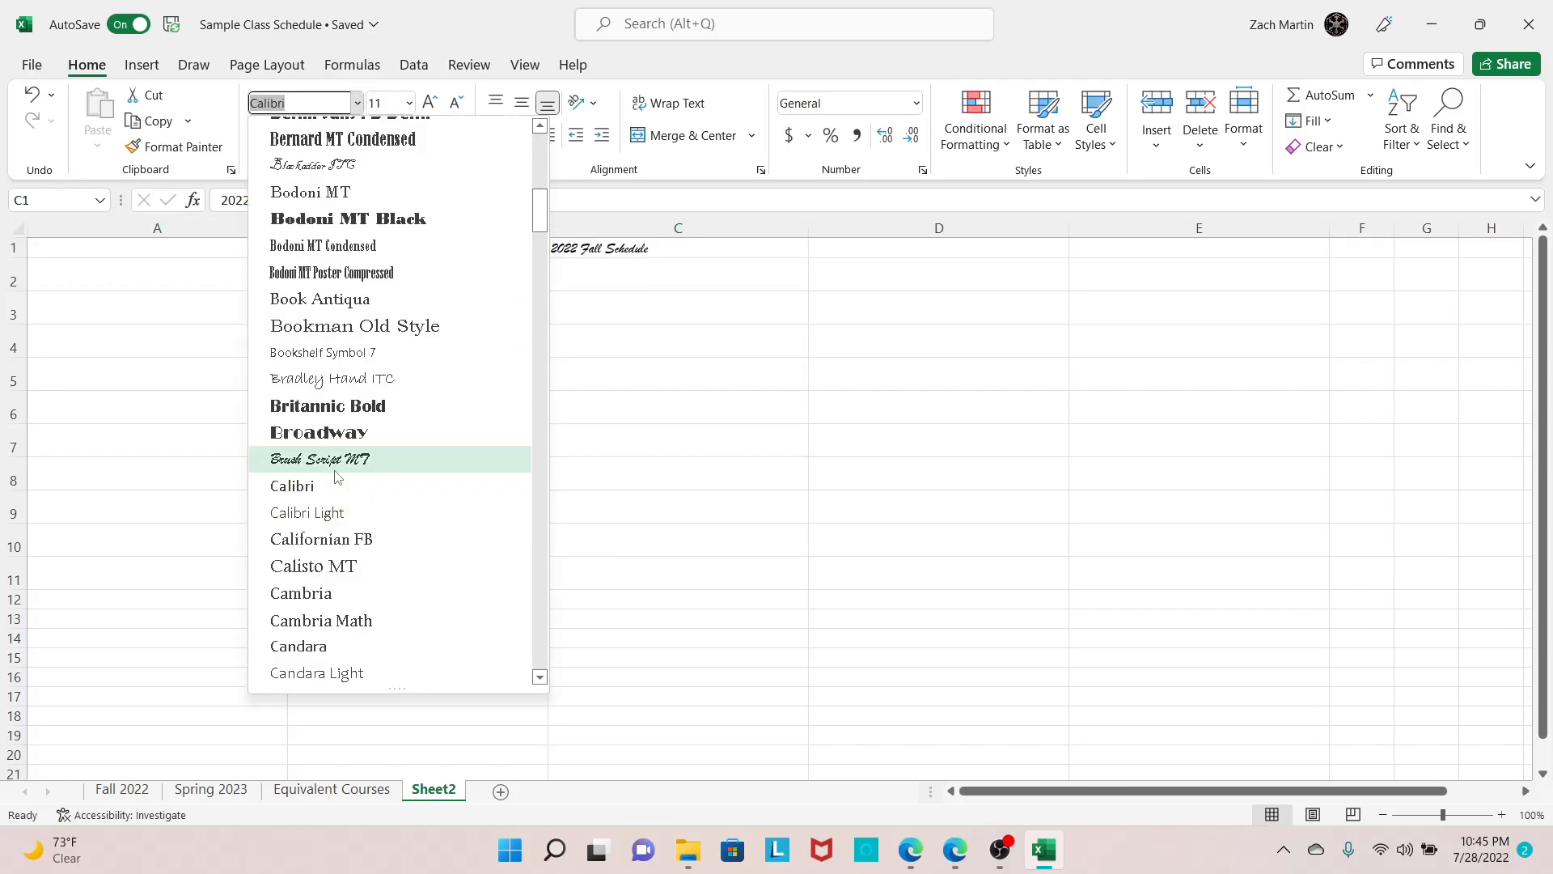
{"action": "scroll", "coordinate": [350, 493], "scroll_direction": "down", "scroll_amount": 5}
{"action": "scroll", "coordinate": [346, 470], "scroll_direction": "up", "scroll_amount": 3}
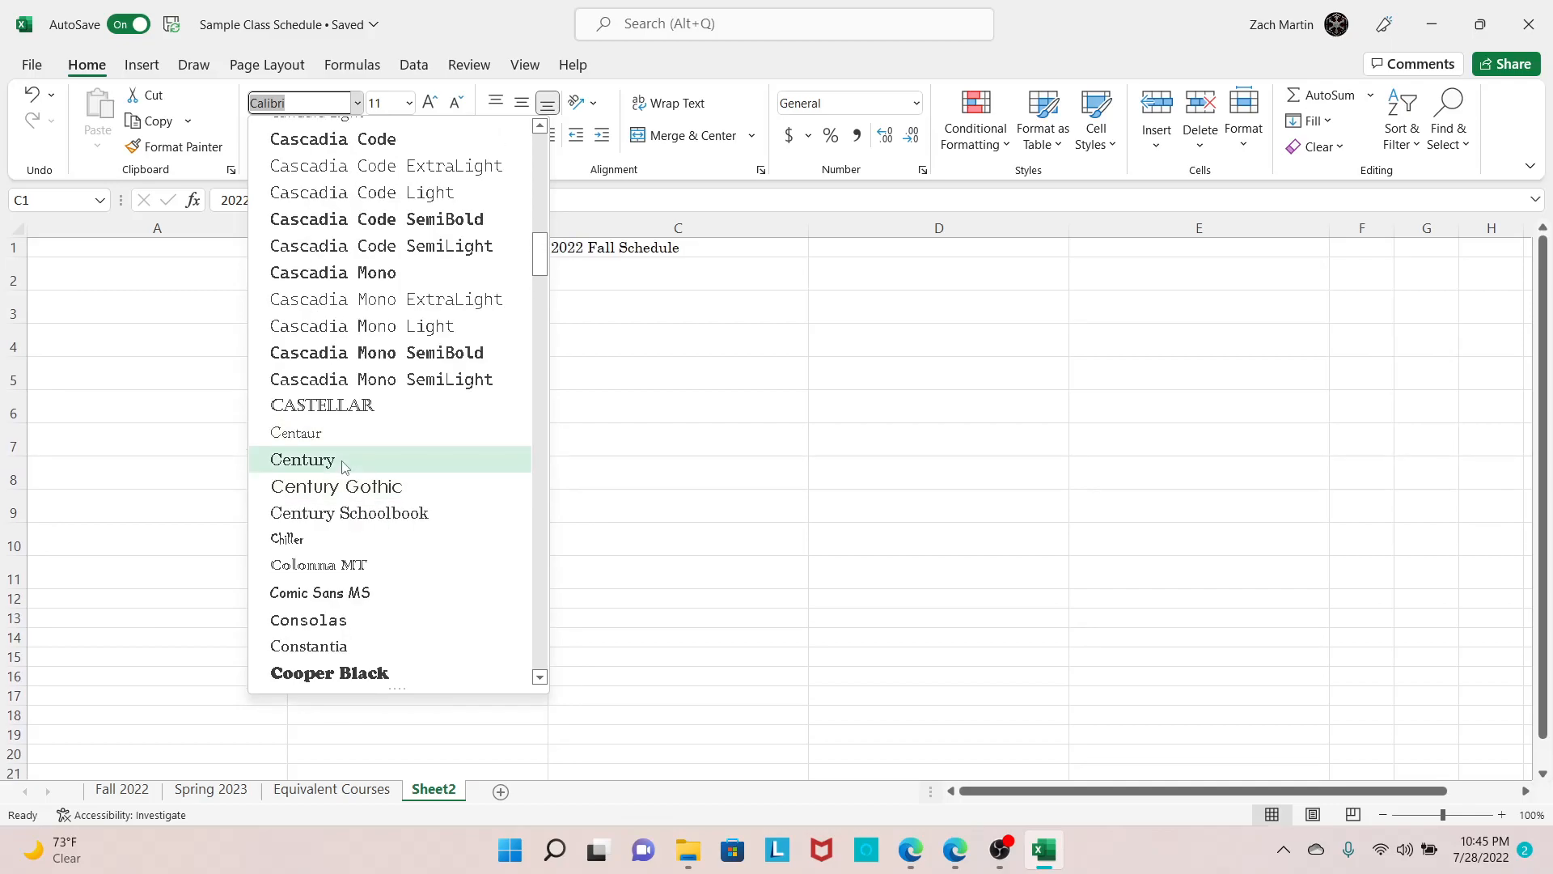
{"action": "left_click", "coordinate": [344, 467]}
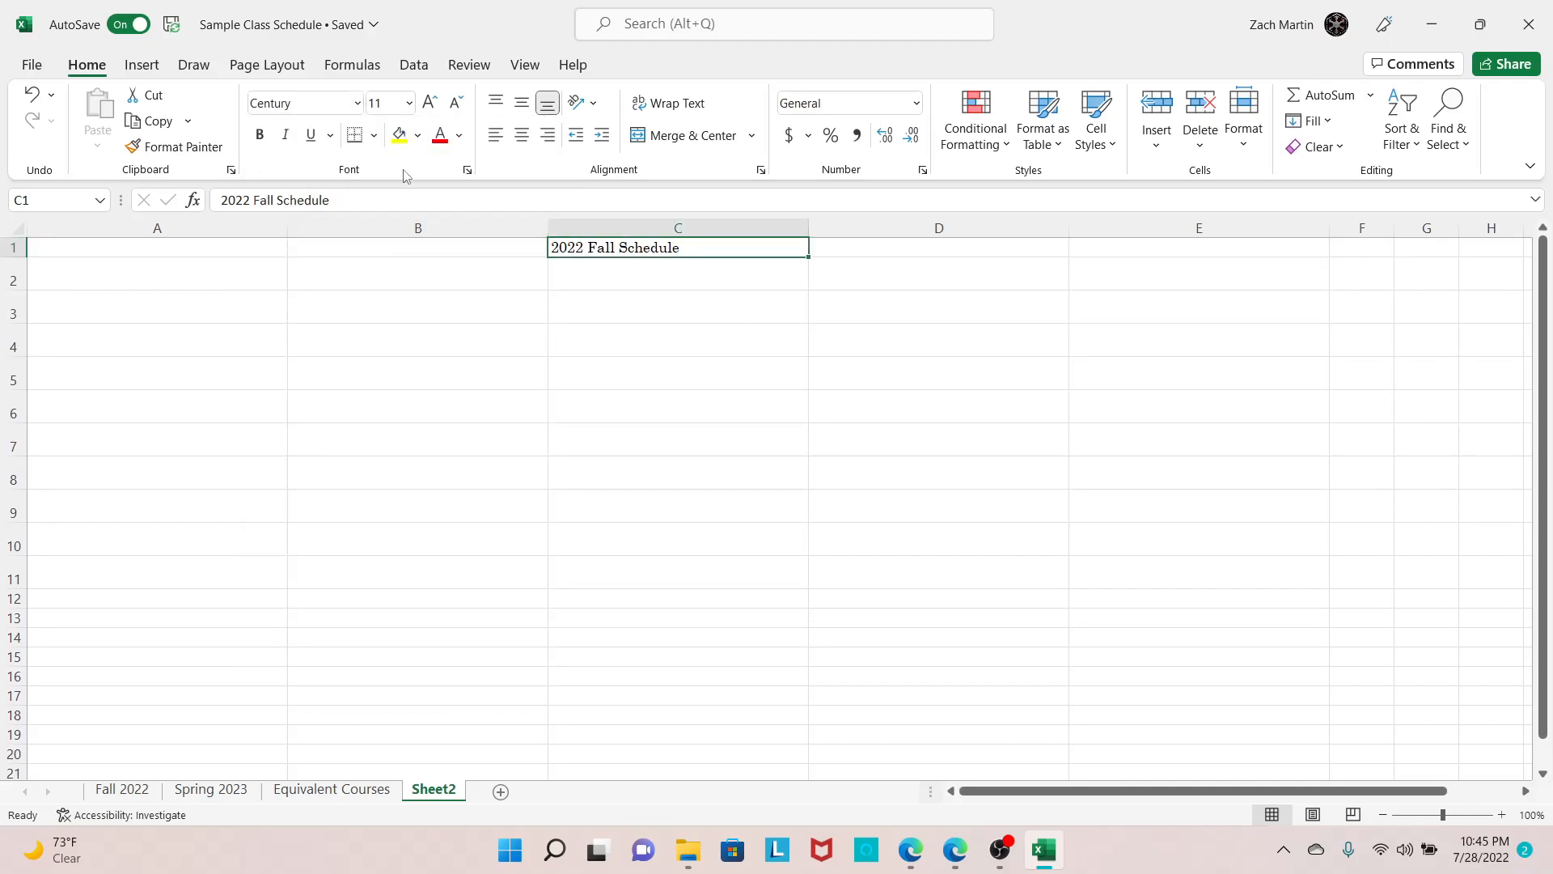
{"action": "left_click", "coordinate": [410, 103]}
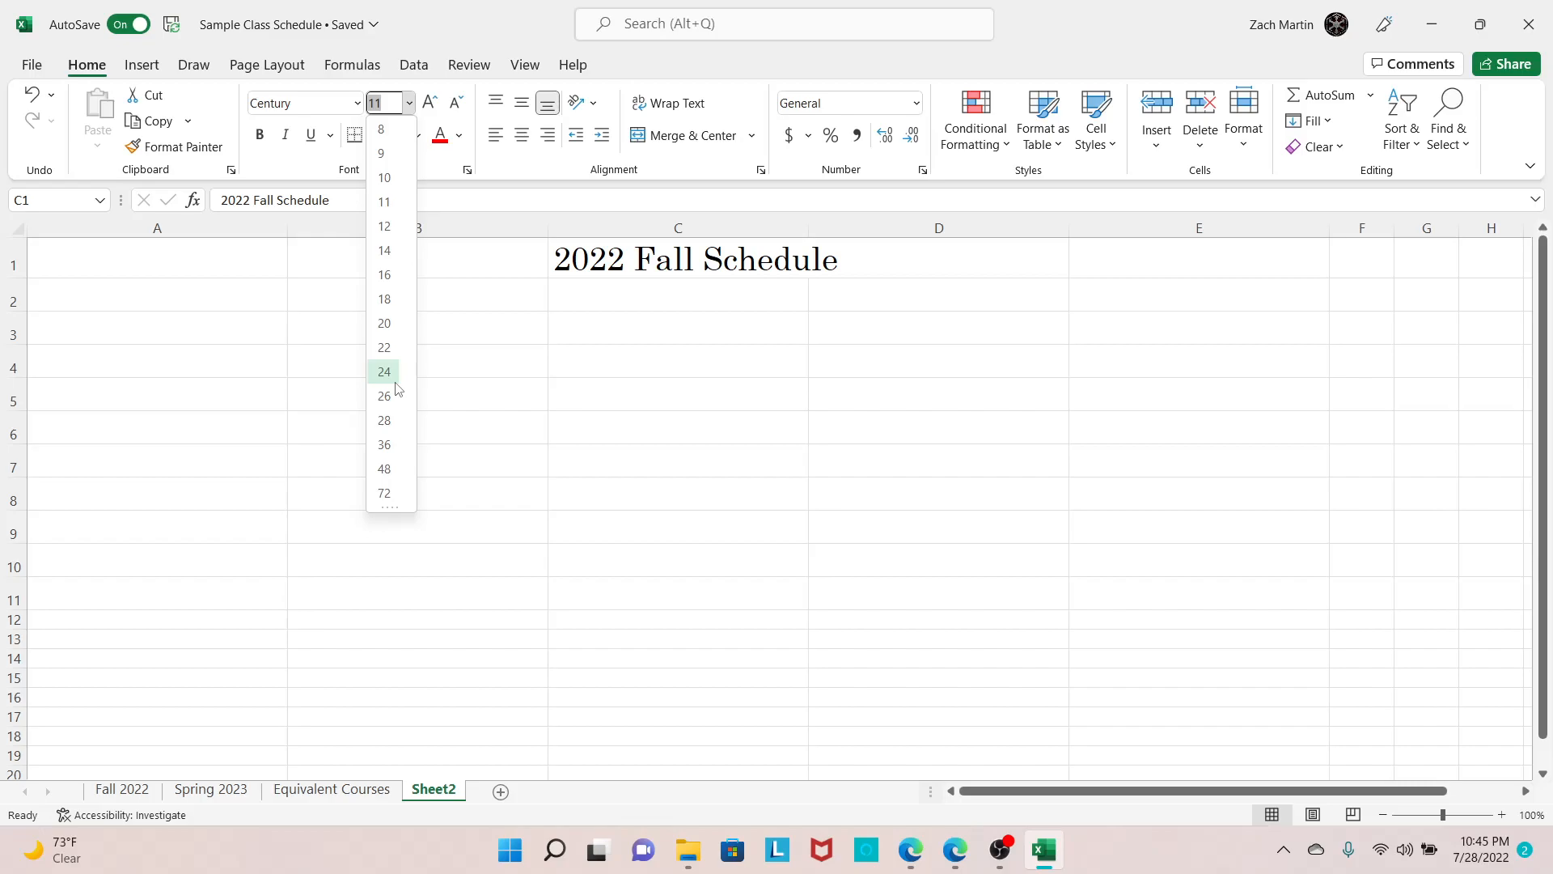
{"action": "left_click", "coordinate": [385, 372]}
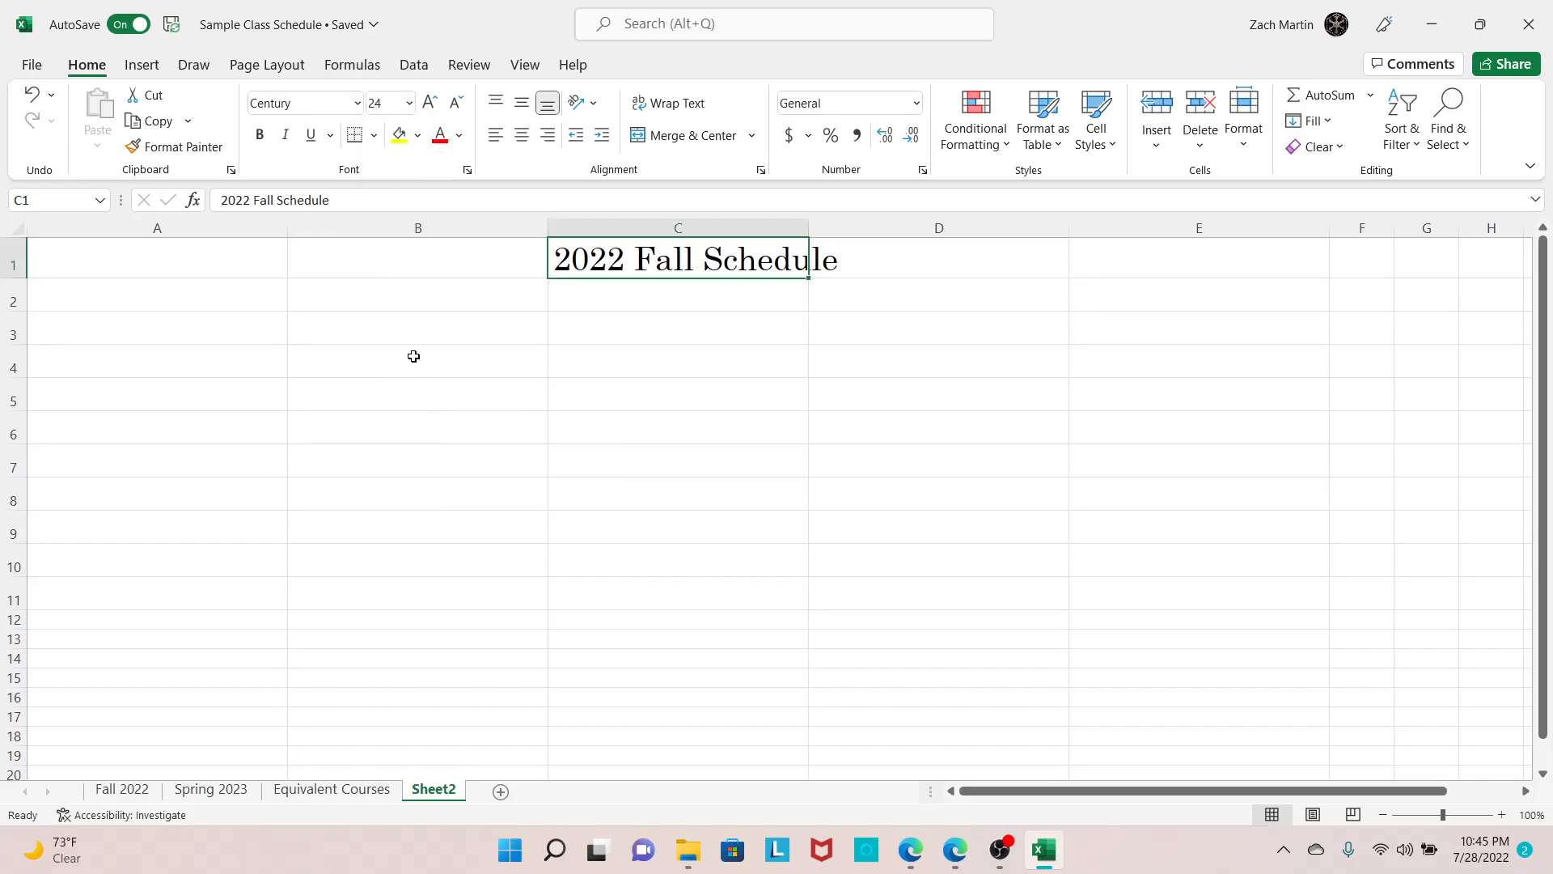
Enter the header "Class Name" in cell A2 of Sheet2, following the Fall 2022 layout
{"action": "left_click", "coordinate": [555, 420]}
{"action": "left_click", "coordinate": [179, 304]}
{"action": "left_click", "coordinate": [130, 787]}
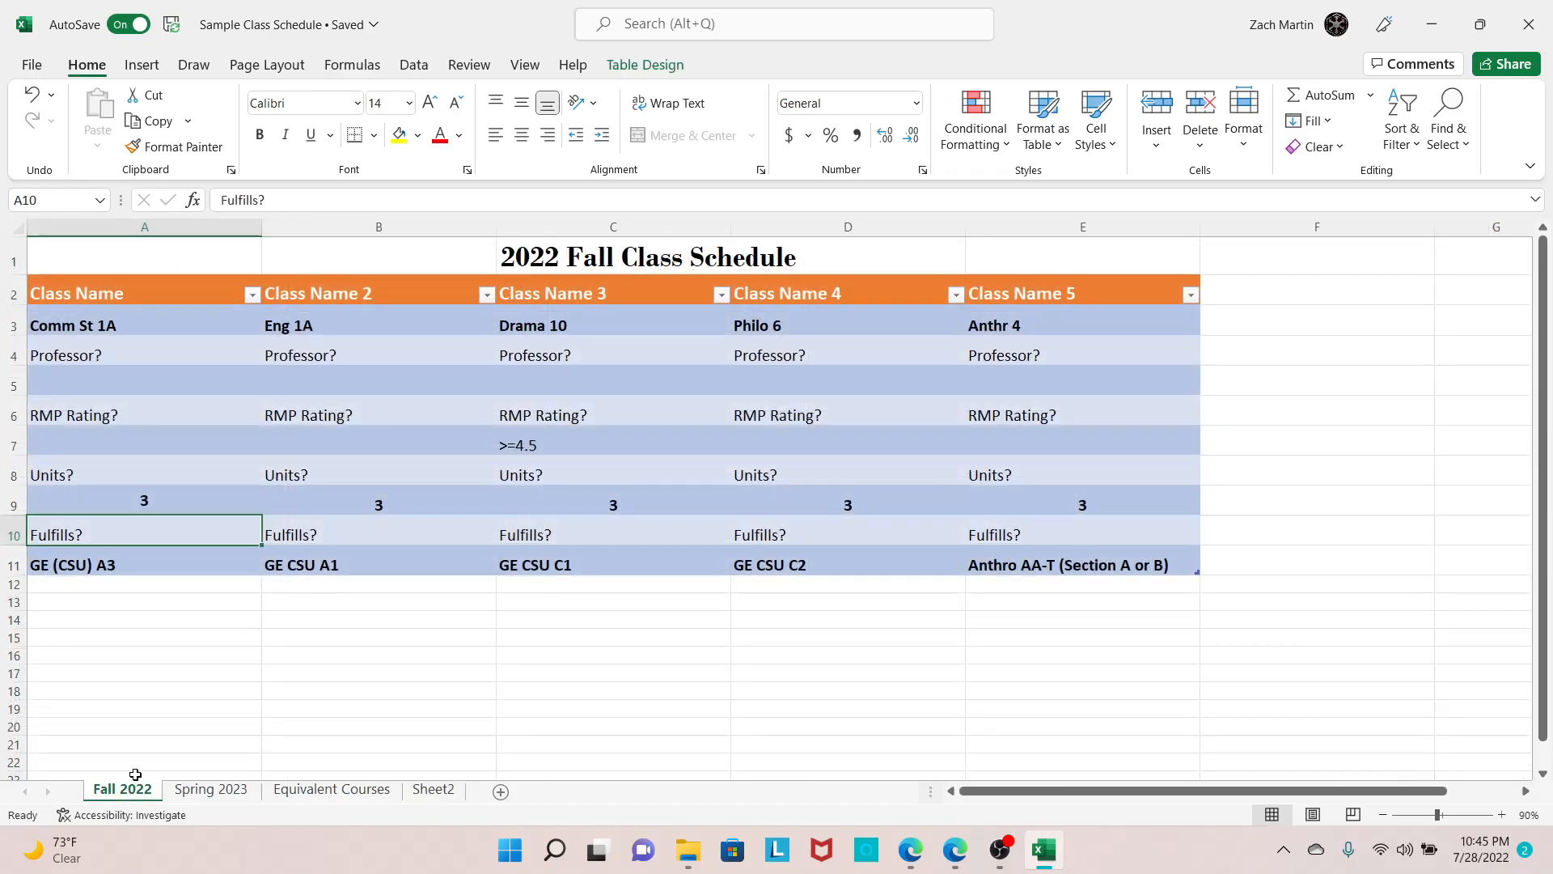
{"action": "left_click", "coordinate": [429, 791]}
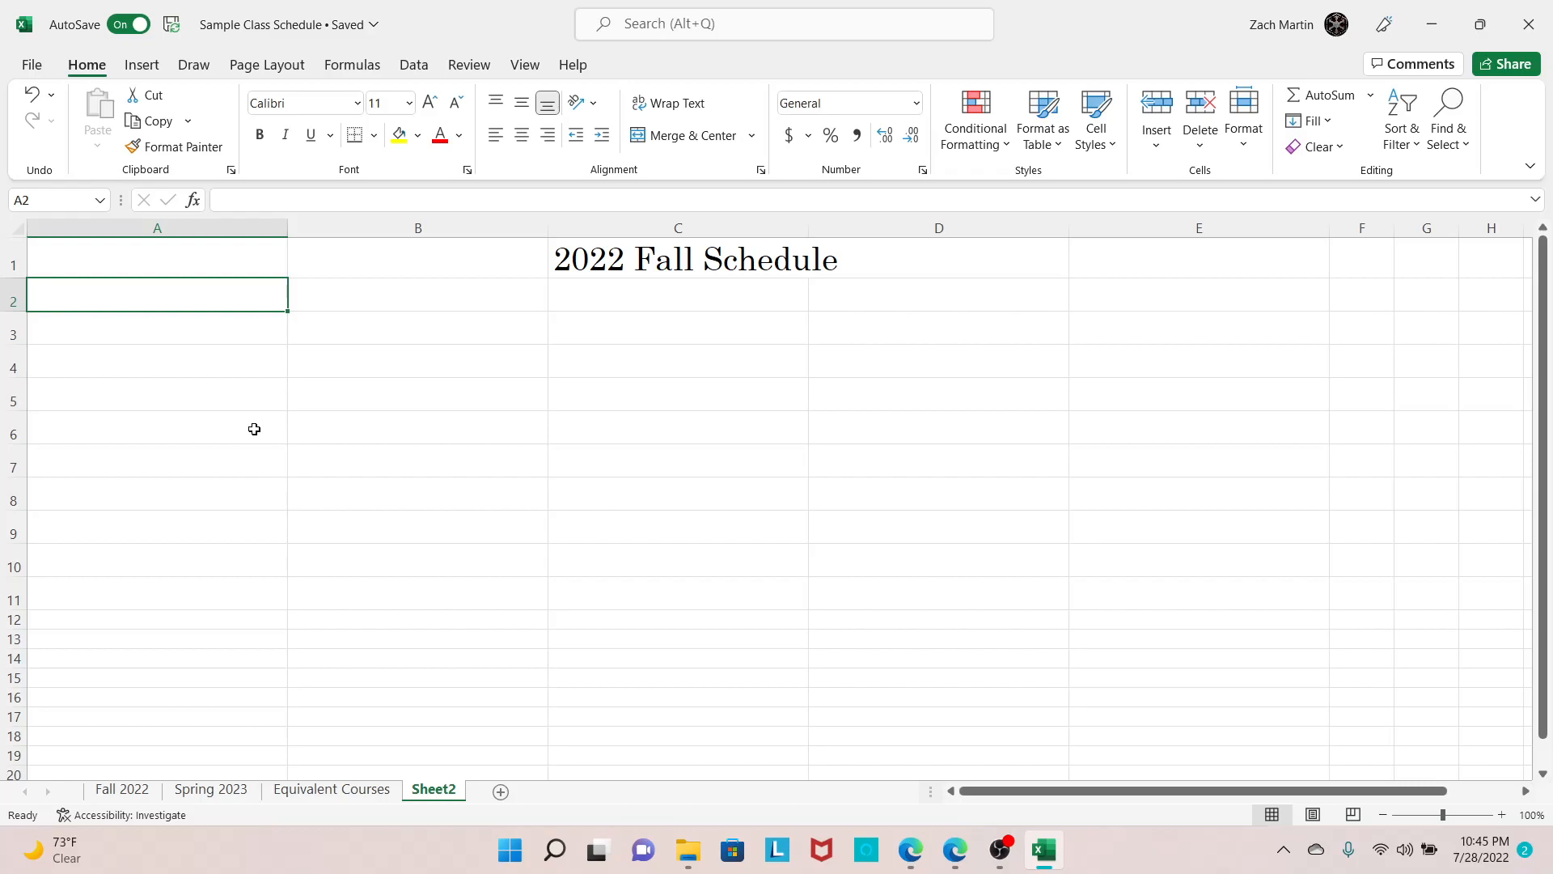
{"action": "type", "text": "Class Name"}
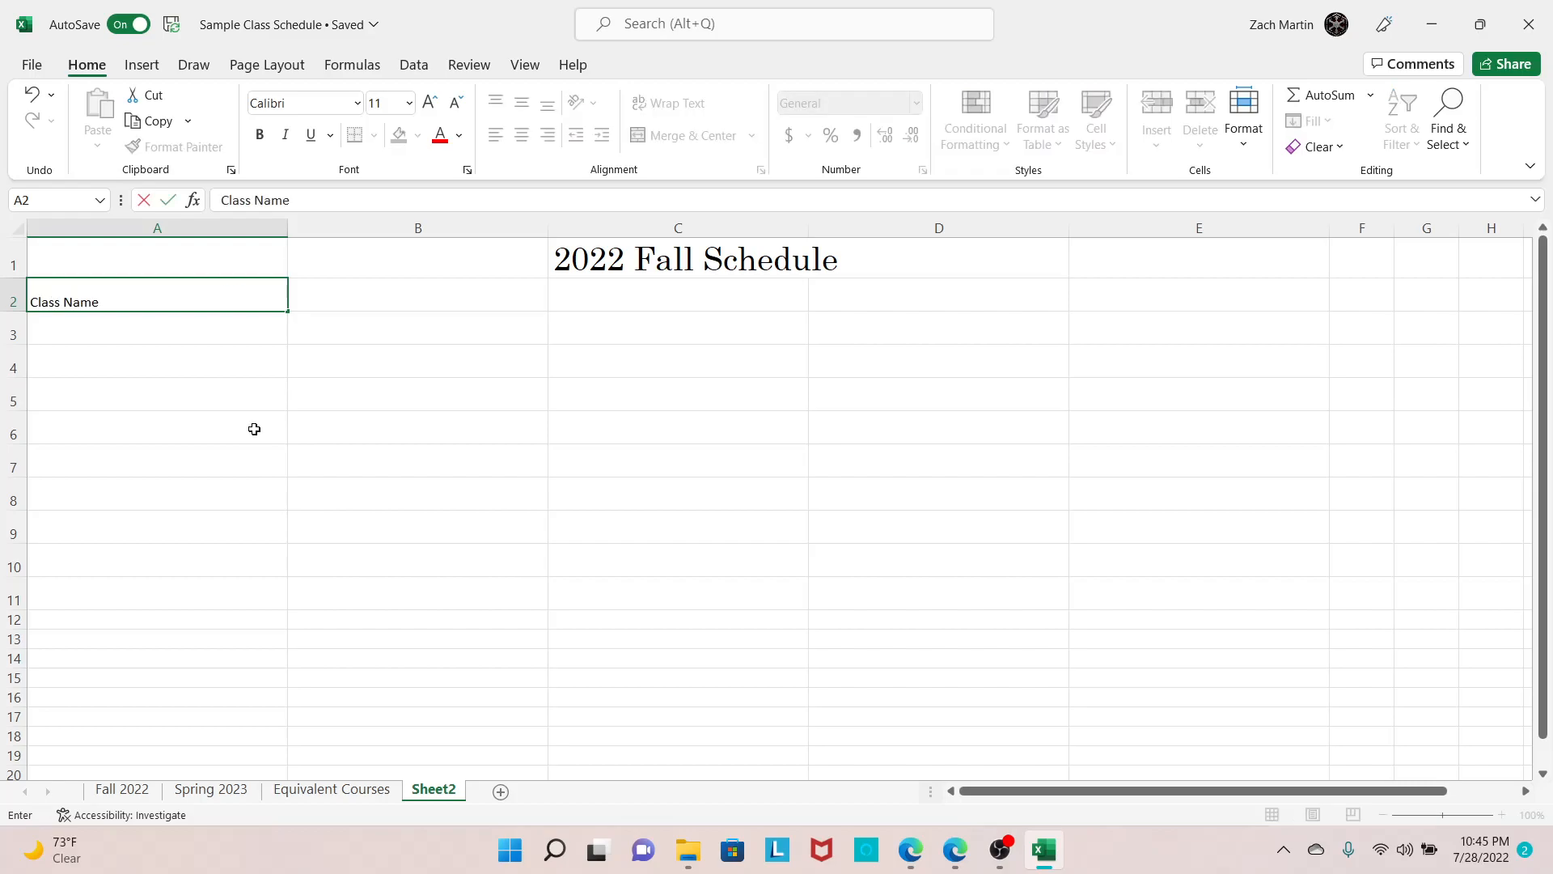
{"action": "key", "text": "Return"}
Fill the "Class Name" header from A2 across to E2 on Sheet2 and return to the Fall 2022 sheet
{"action": "left_click", "coordinate": [269, 294]}
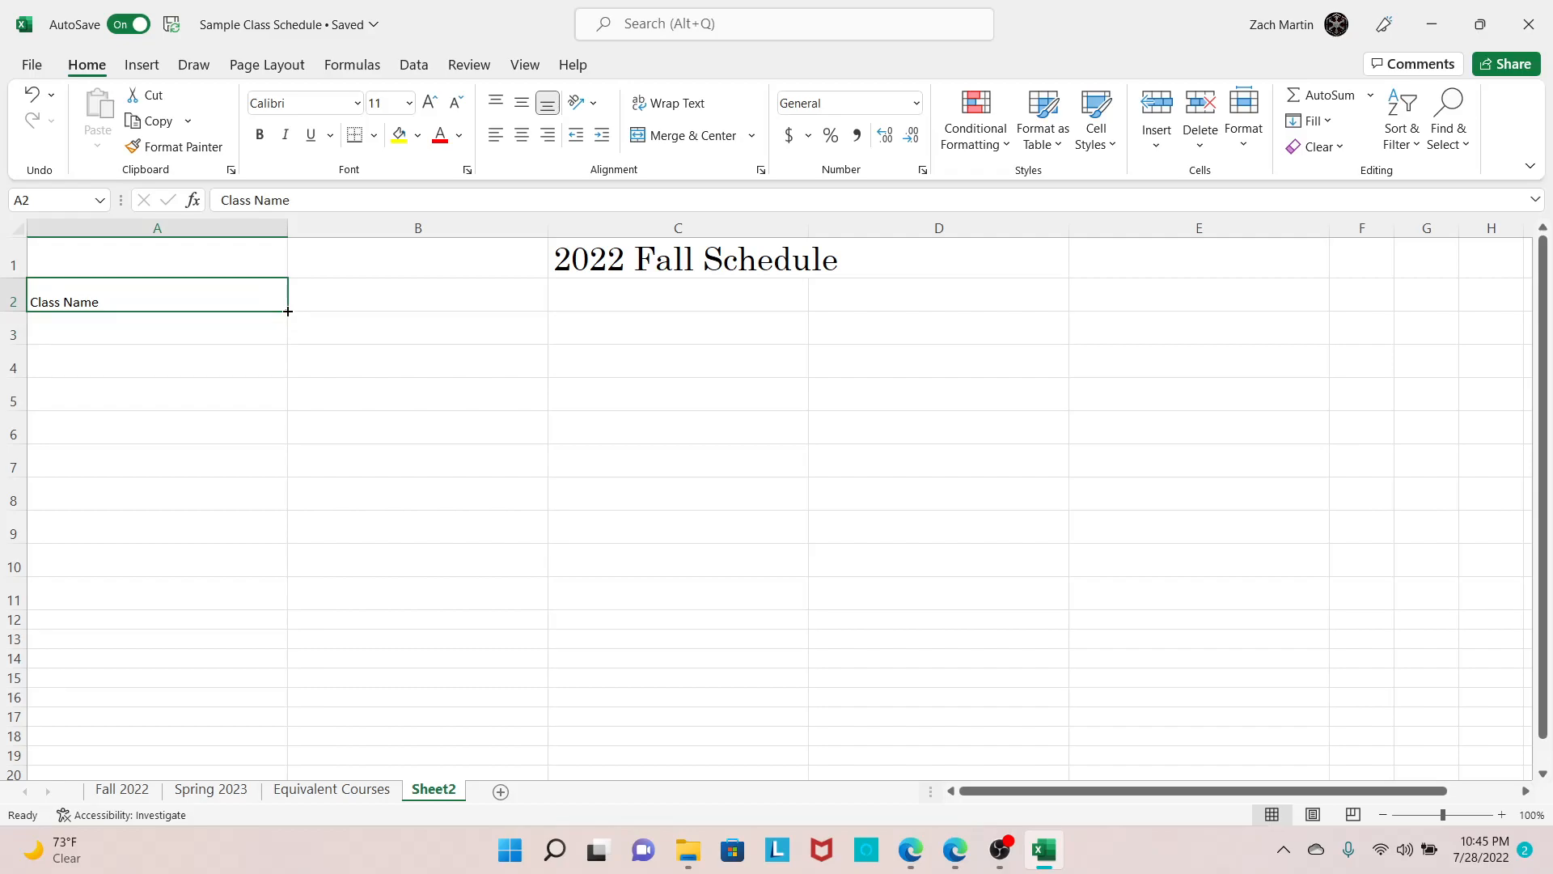
{"action": "left_click_drag", "start_coordinate": [288, 312], "coordinate": [1238, 293]}
{"action": "left_click", "coordinate": [733, 328]}
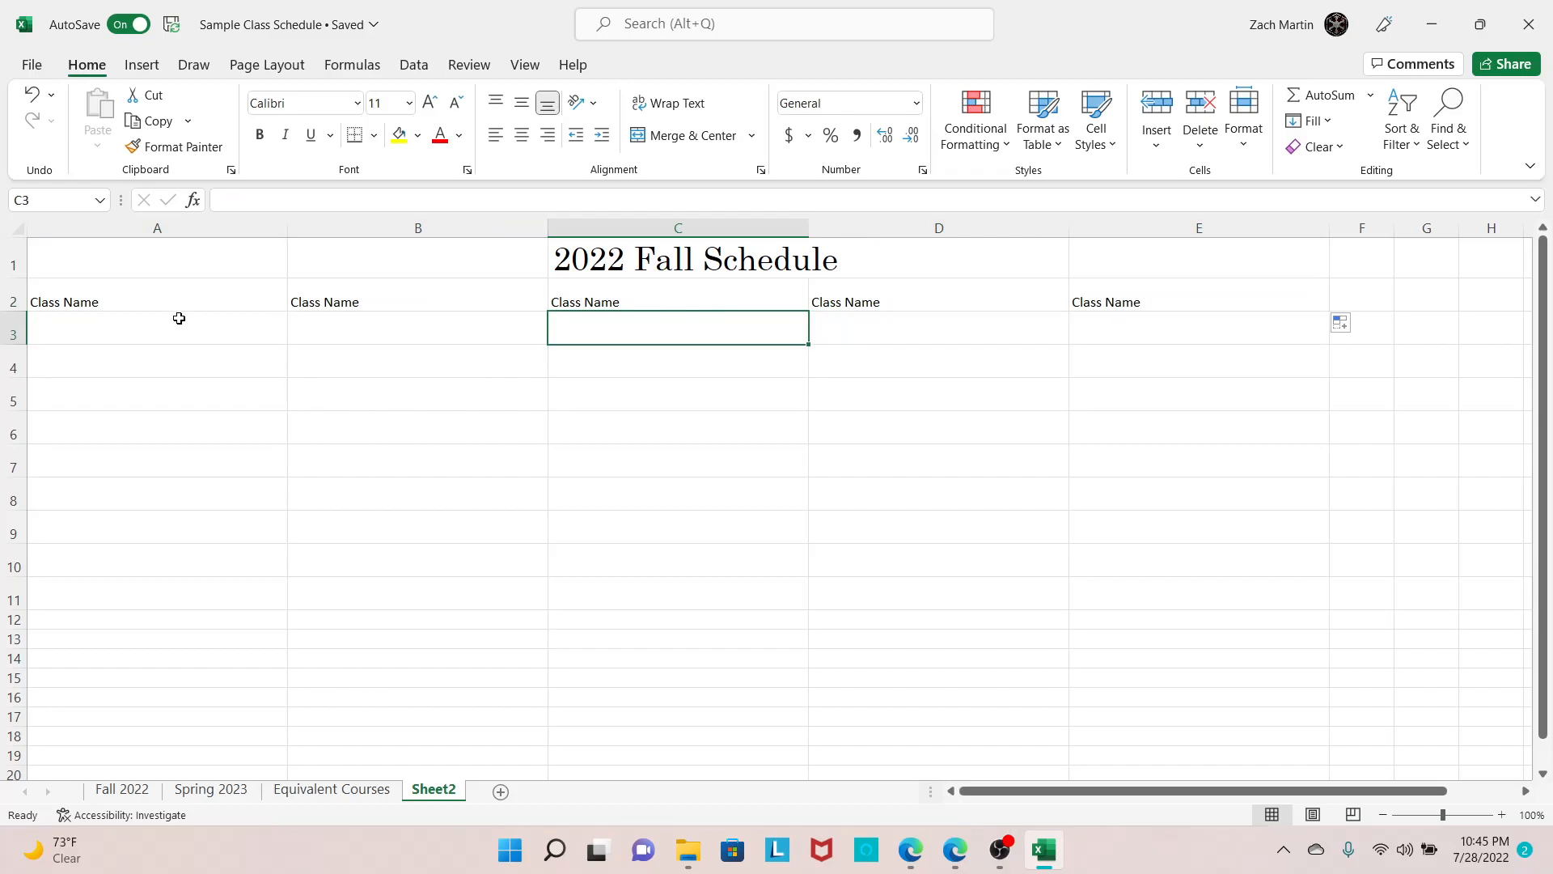
{"action": "left_click", "coordinate": [126, 789]}
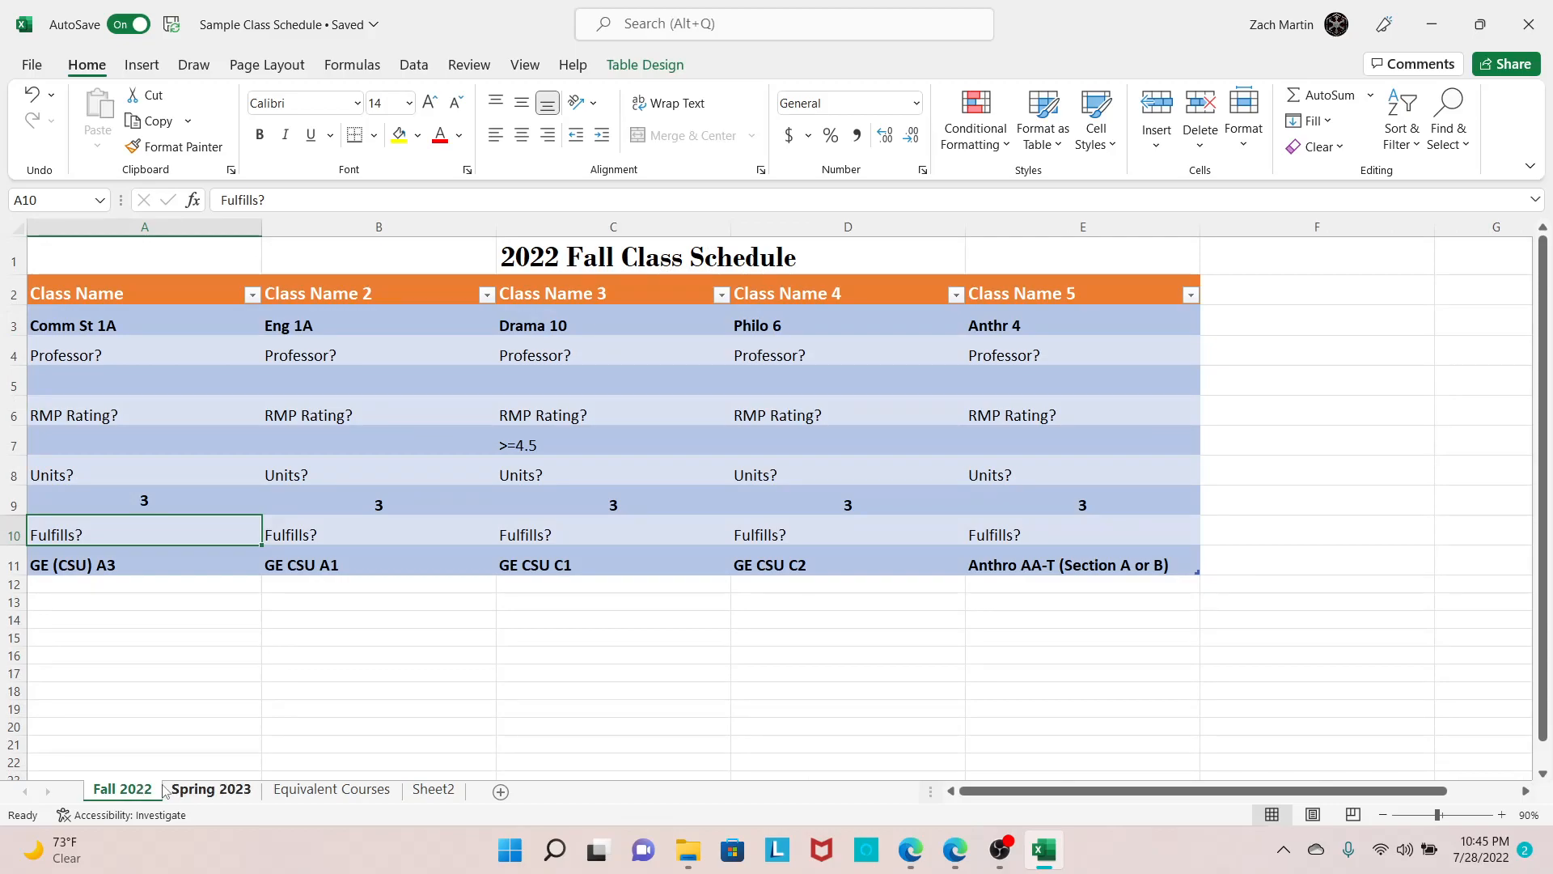
Enter the labels "Professor?" in cell A4 and "RMP Rating?" in cell A6 of Sheet2
{"action": "left_click", "coordinate": [435, 791]}
{"action": "left_click", "coordinate": [34, 371]}
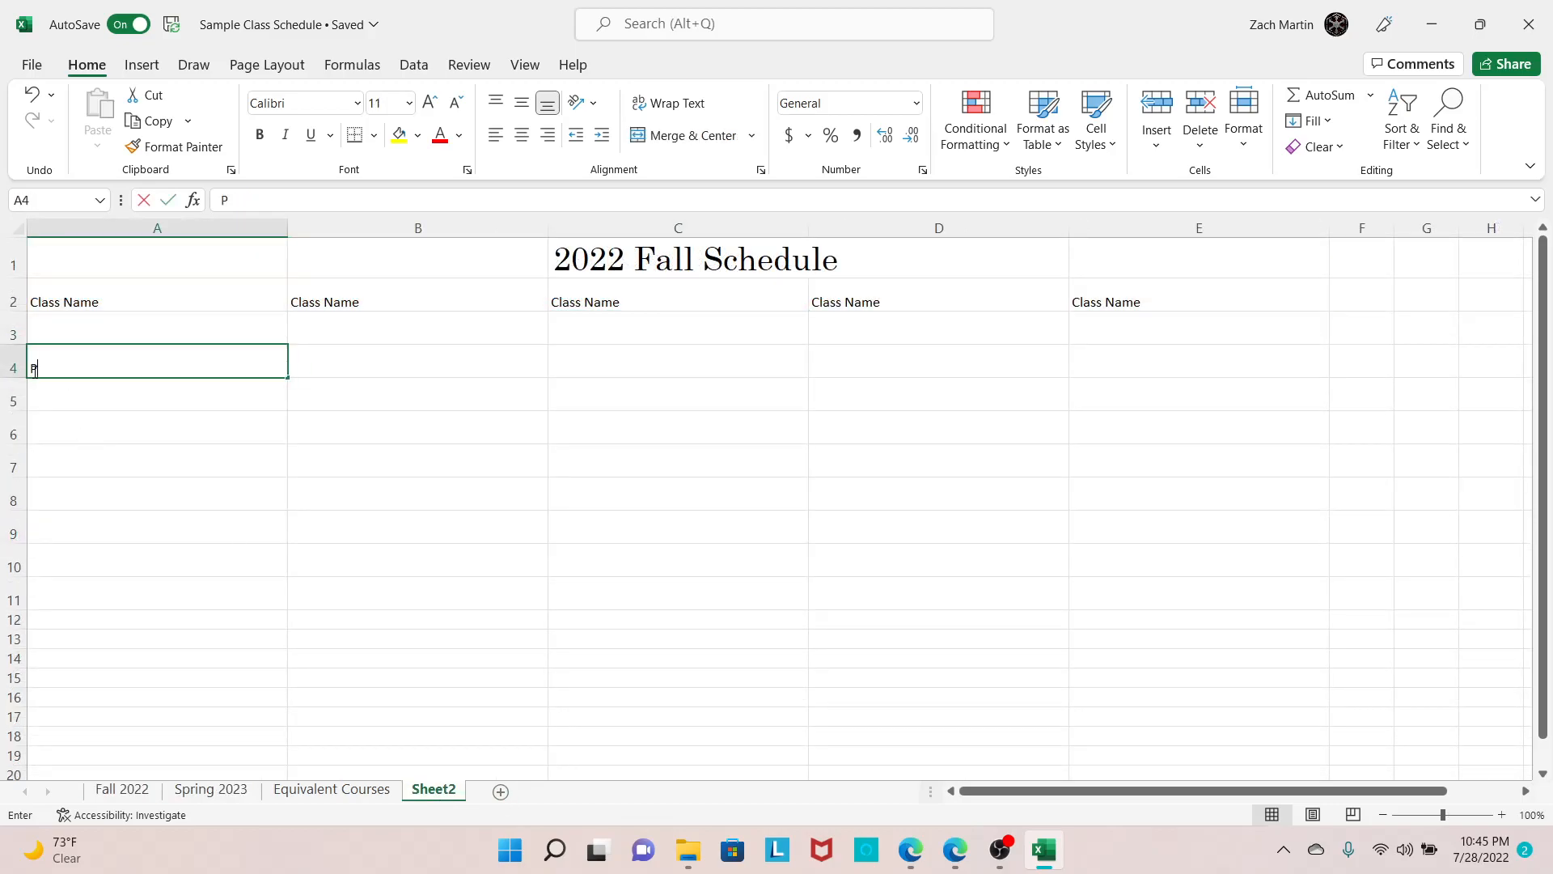
{"action": "type", "text": "Professor?"}
{"action": "key", "text": "Return"}
{"action": "key", "text": "Return"}
{"action": "type", "text": "R"}
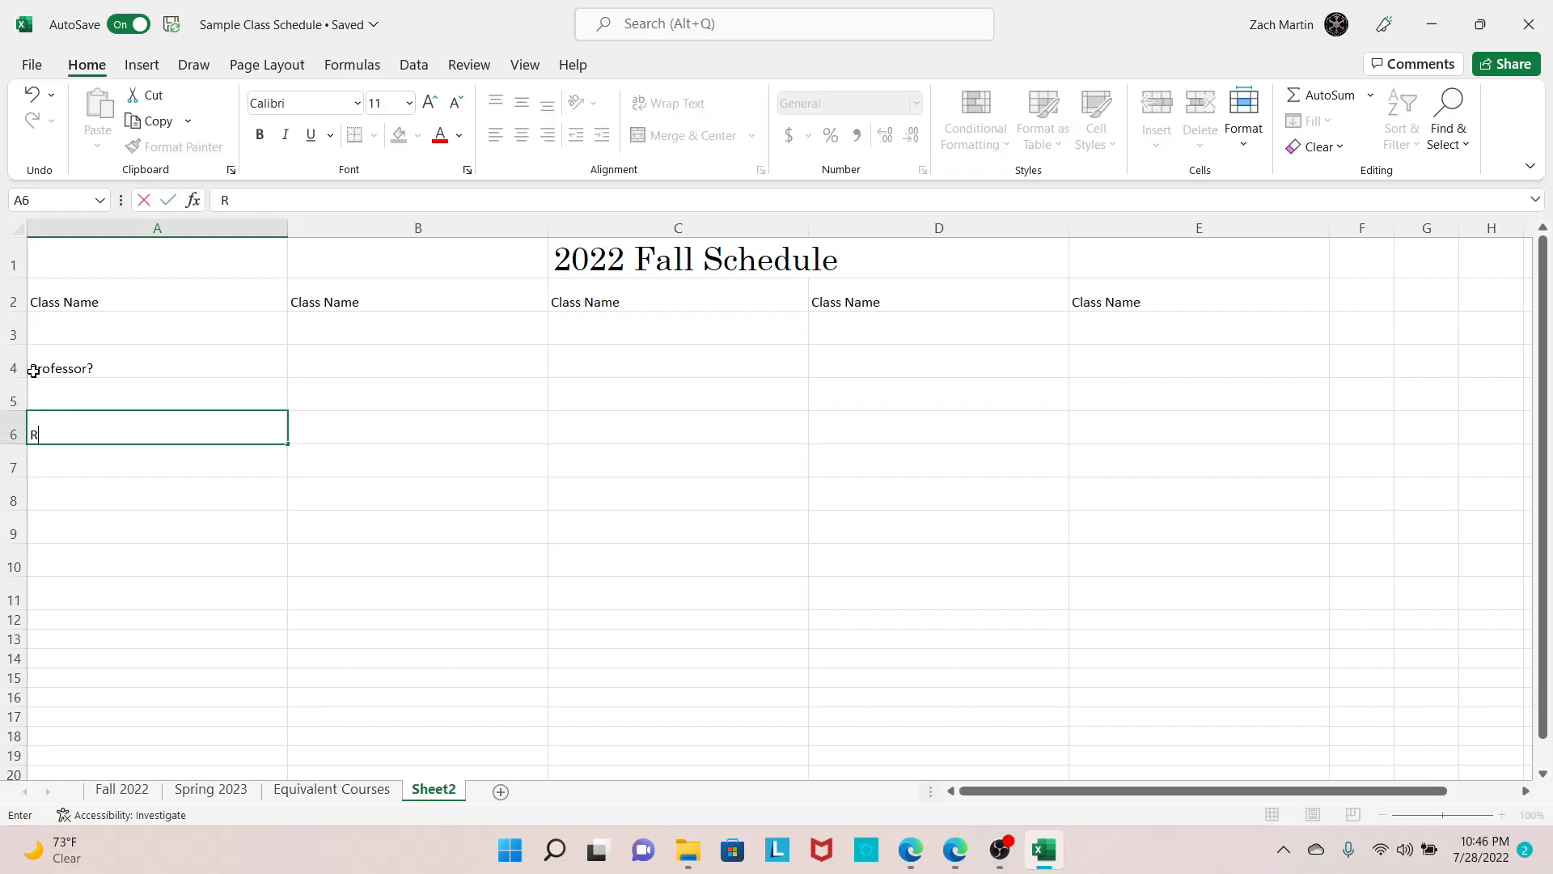
{"action": "type", "text": "MP Rat"}
{"action": "key", "text": "Return"}
{"action": "key", "text": "Return"}
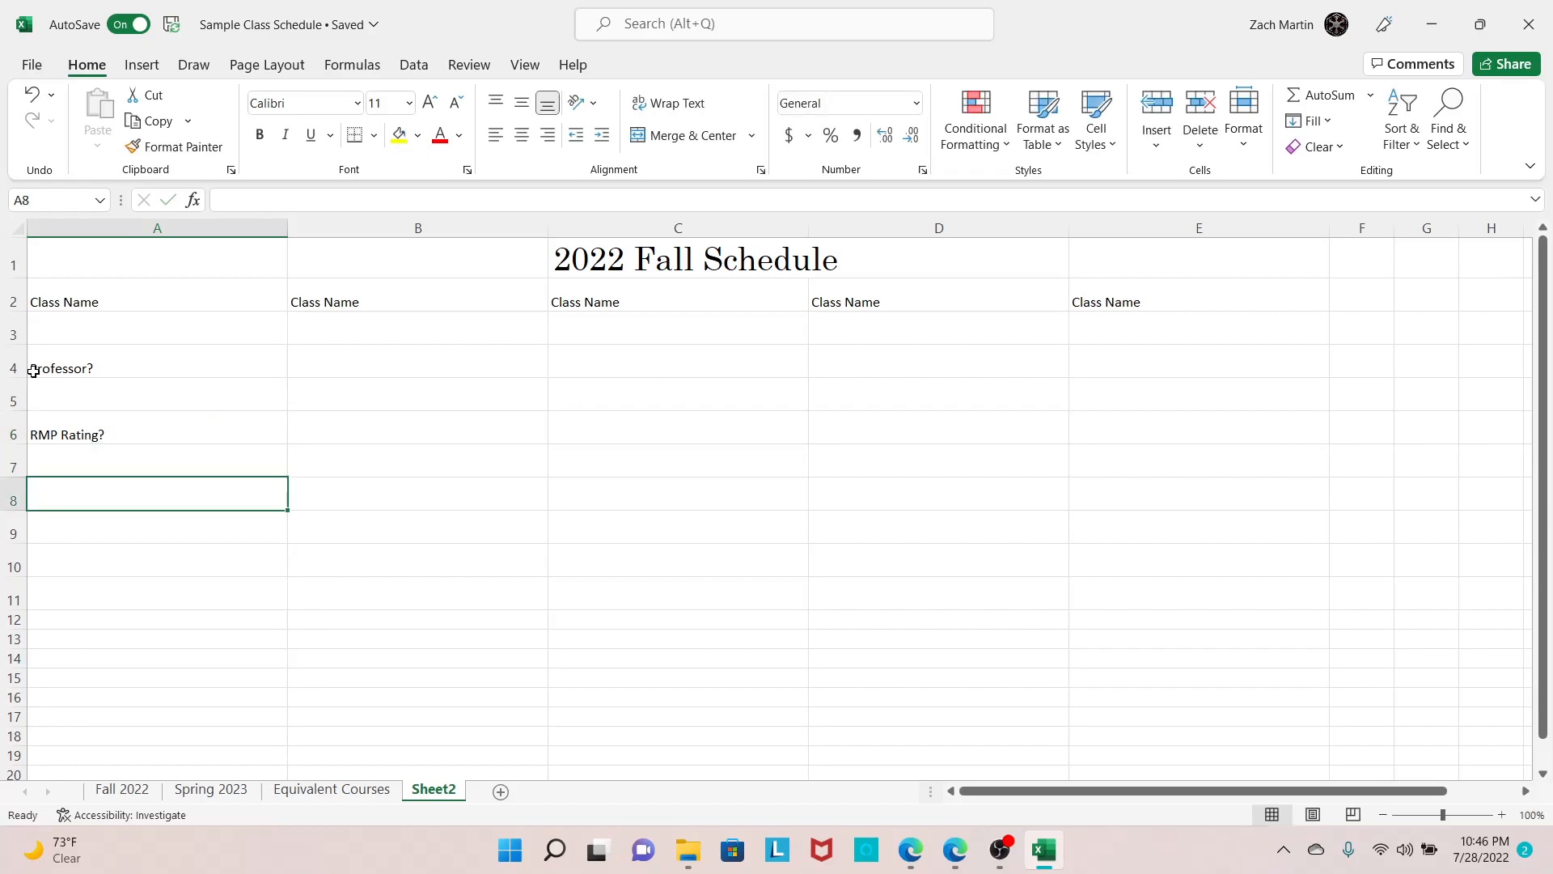
Enter the labels "Units?" in cell A8 and "Fulfills?" in cell A10 of Sheet2
{"action": "type", "text": "Units?"}
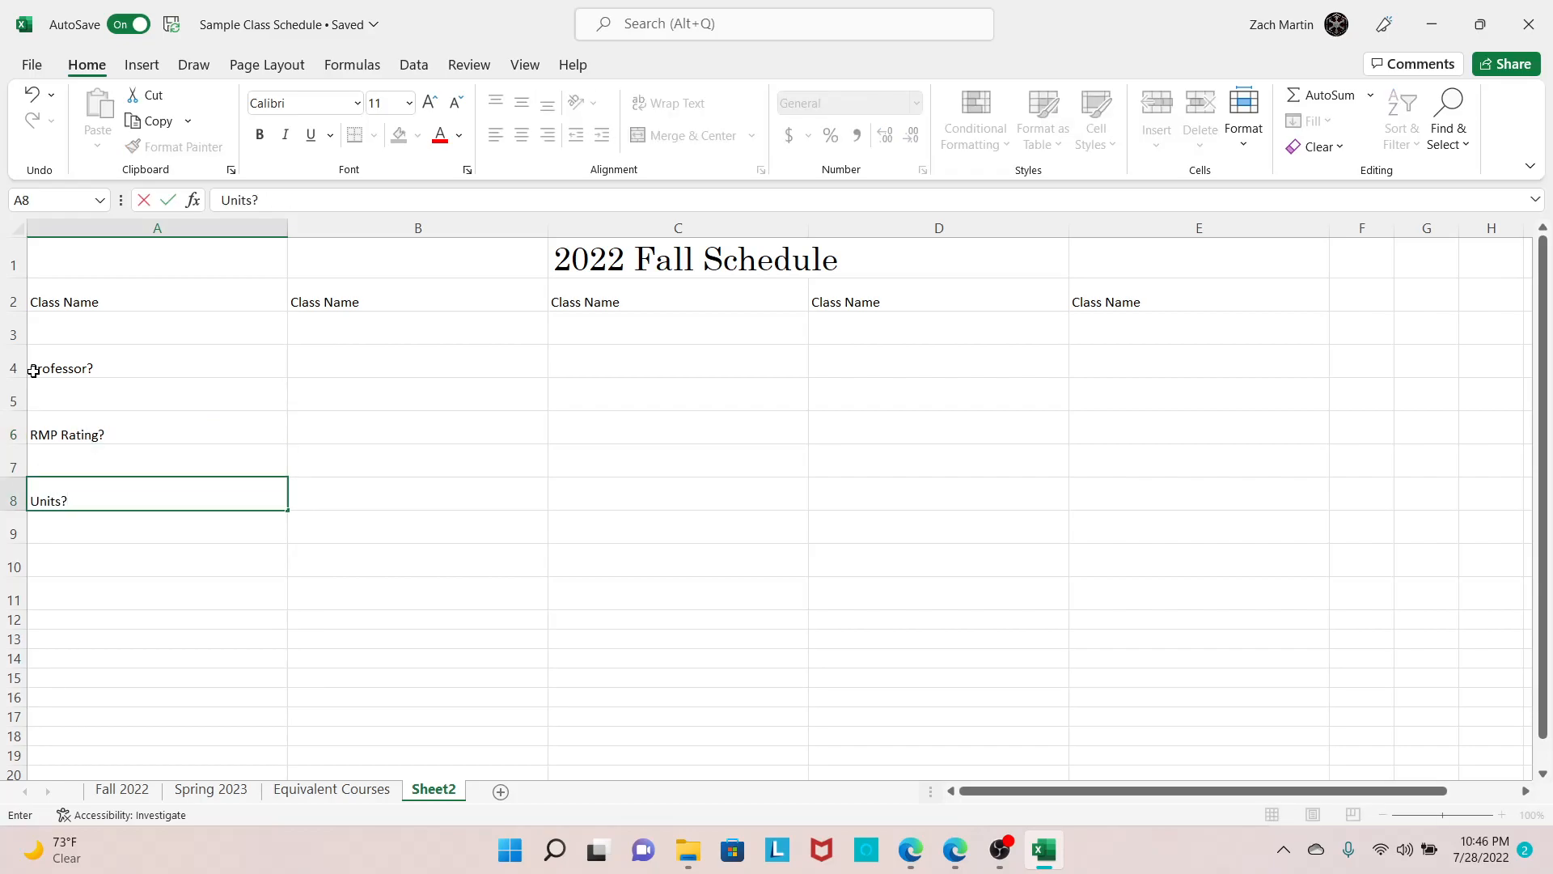
{"action": "key", "text": "Return"}
{"action": "key", "text": "Return"}
{"action": "type", "text": "Fu"}
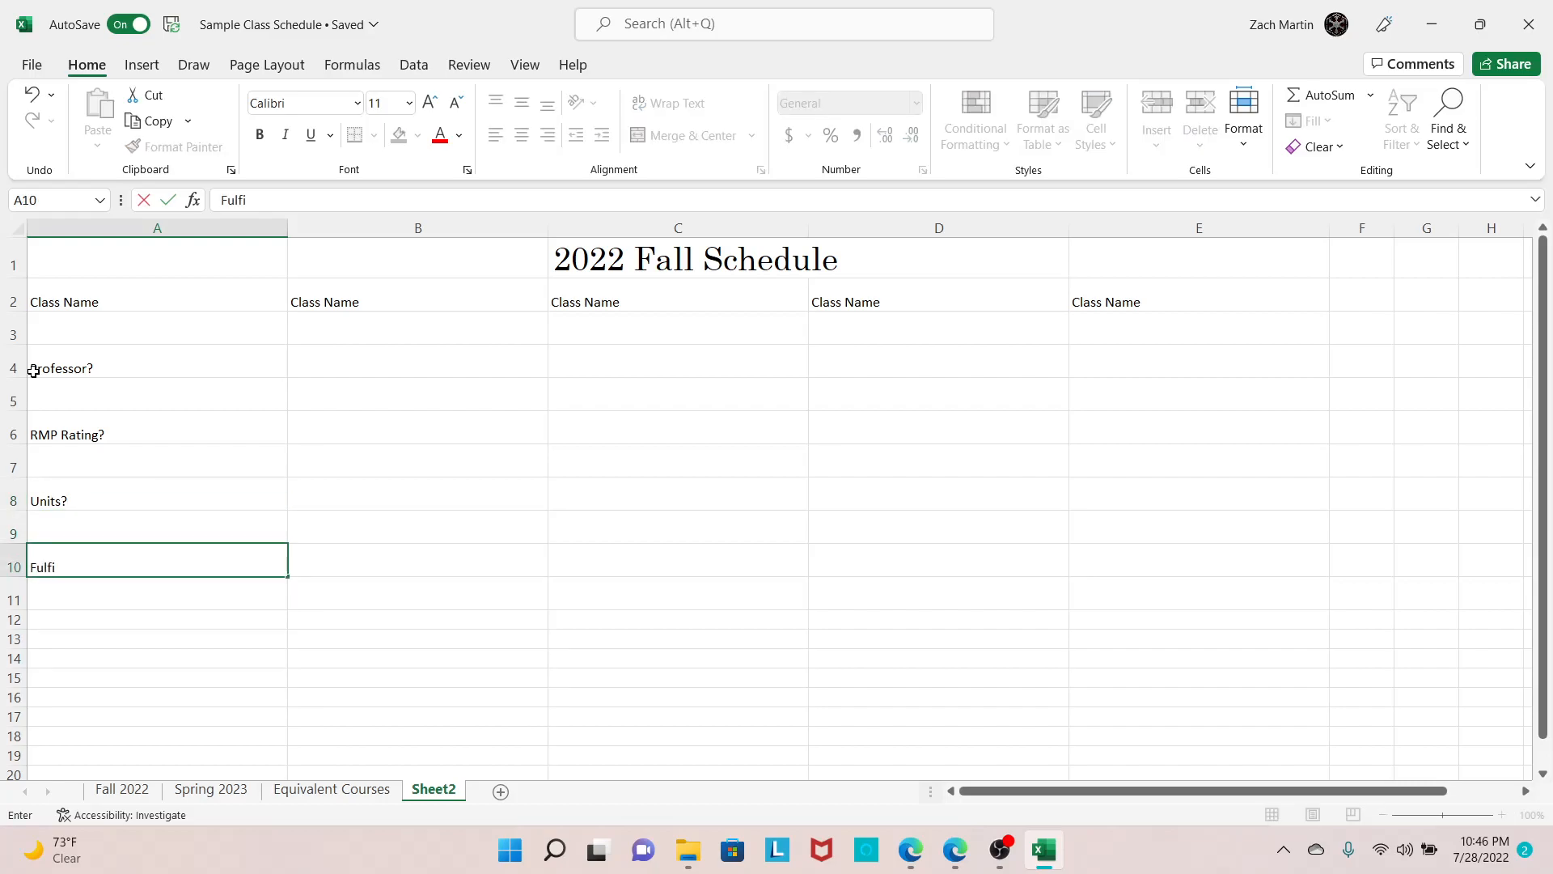
Fill the Professor?, RMP Rating?, Units? and Fulfills? labels from column A across to column E in rows 4, 6, 8 and 10
{"action": "left_click", "coordinate": [170, 364]}
{"action": "left_click_drag", "start_coordinate": [286, 381], "coordinate": [1266, 411]}
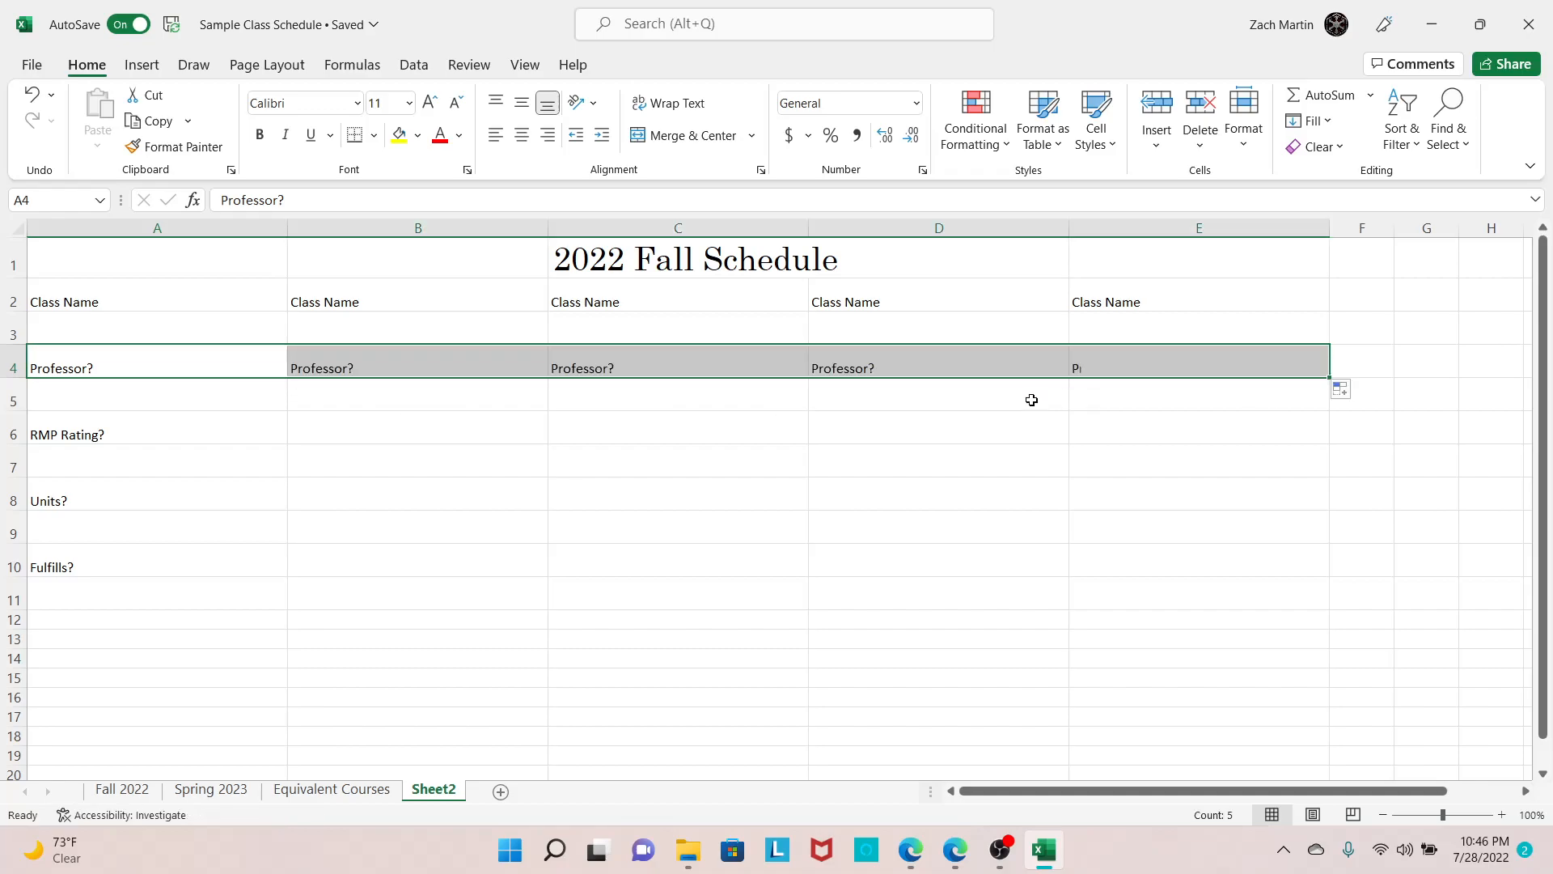
{"action": "left_click", "coordinate": [237, 441]}
{"action": "left_click_drag", "start_coordinate": [288, 445], "coordinate": [1181, 445]}
{"action": "left_click", "coordinate": [153, 507]}
{"action": "left_click_drag", "start_coordinate": [292, 511], "coordinate": [1178, 497]}
{"action": "left_click", "coordinate": [243, 563]}
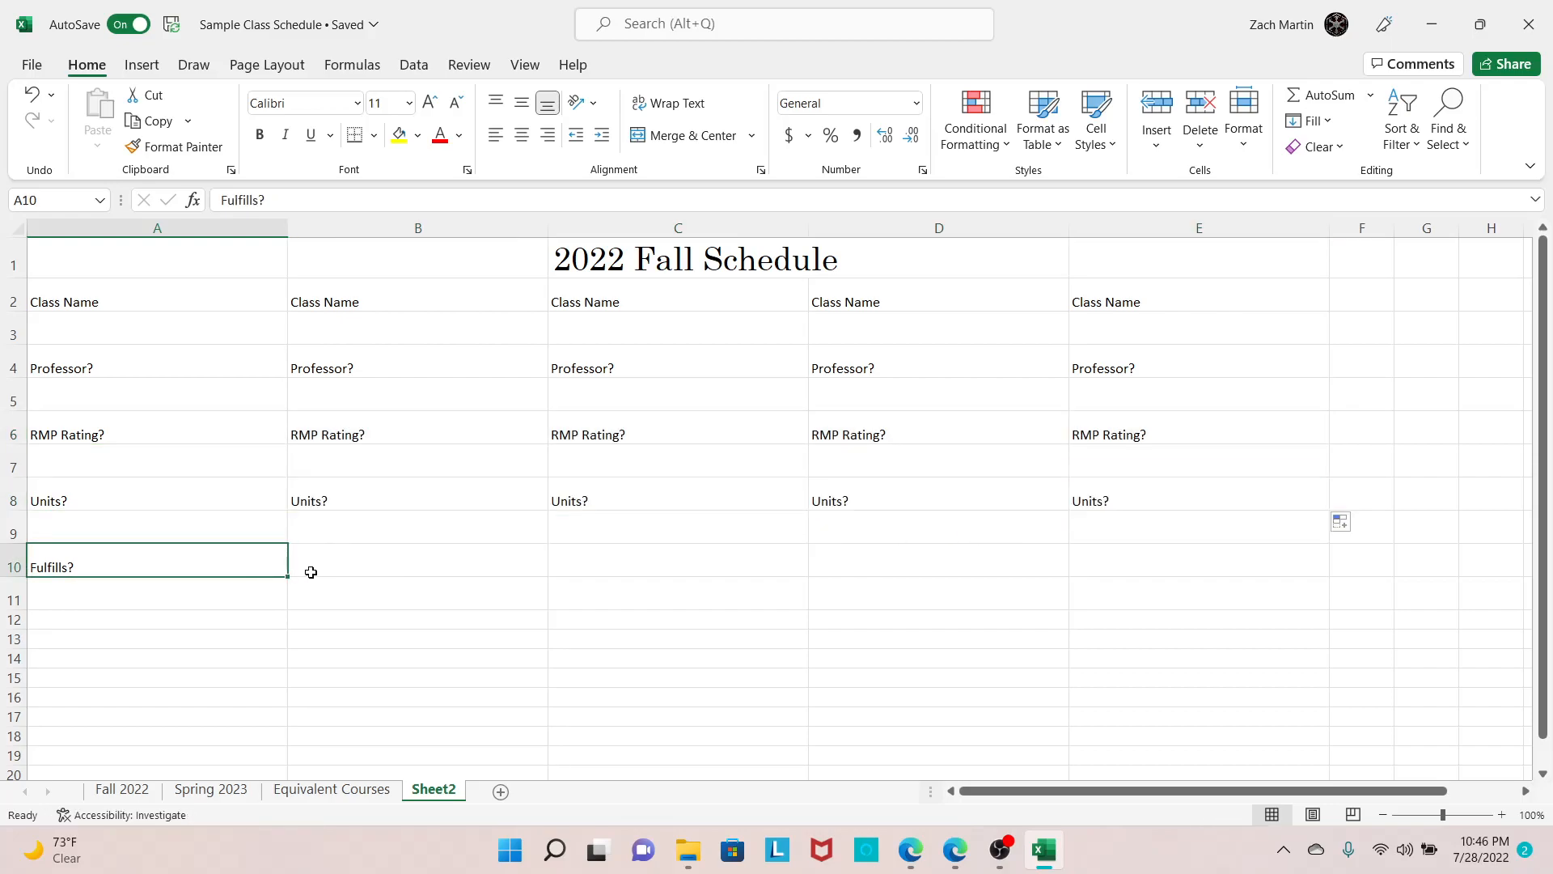
{"action": "left_click_drag", "start_coordinate": [288, 576], "coordinate": [1179, 576]}
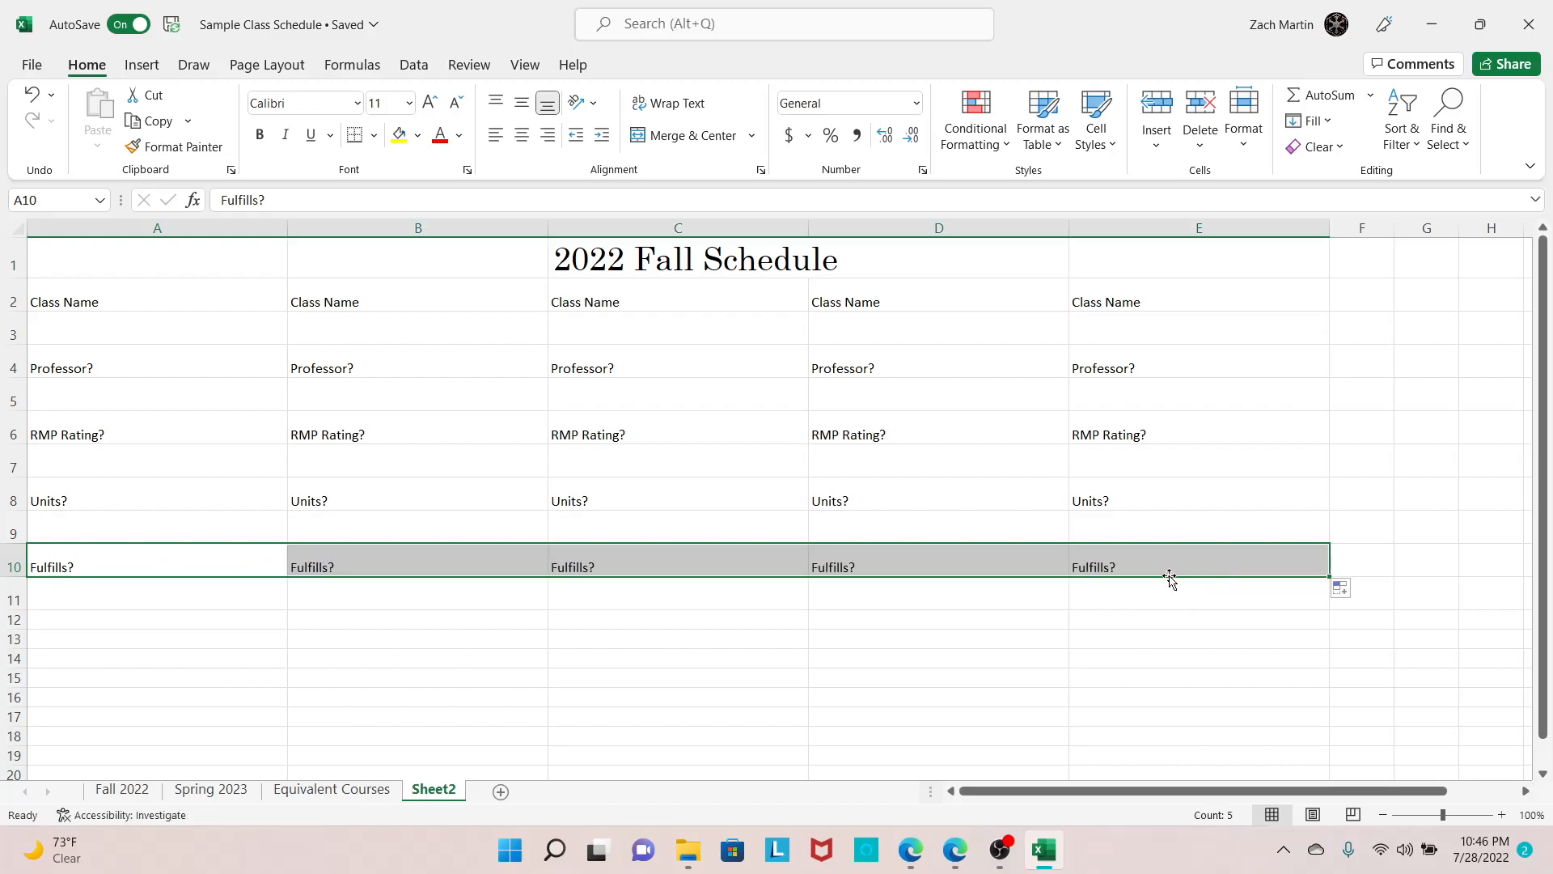
{"action": "left_click", "coordinate": [736, 615]}
Create a table from A2:E11 on Sheet2 without the headers option, checking against the Fall 2022 sheet
{"action": "left_click", "coordinate": [113, 789]}
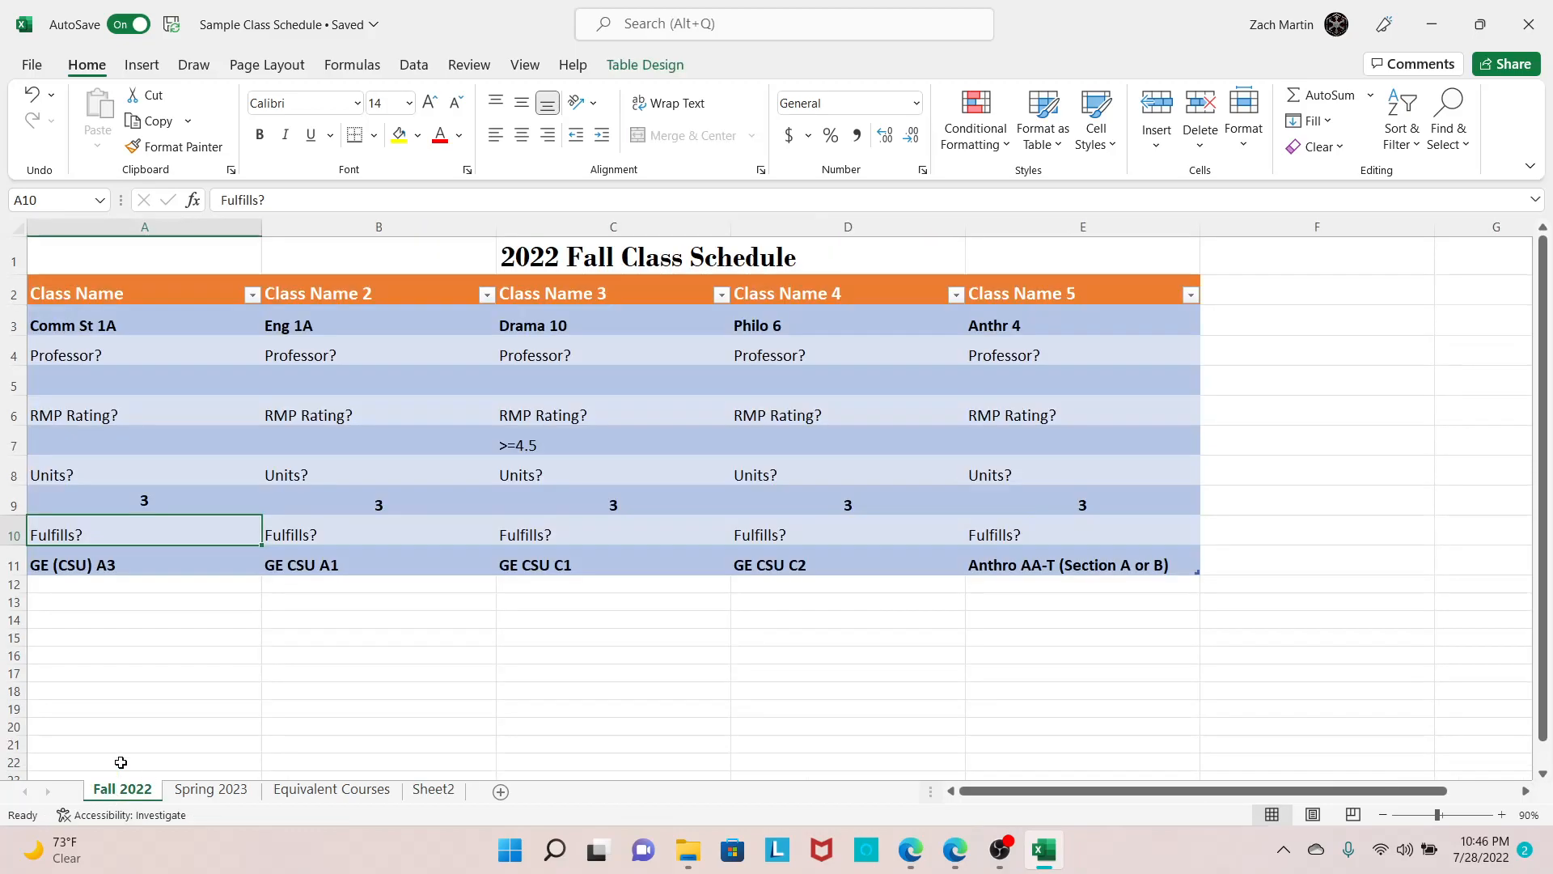
{"action": "left_click", "coordinate": [431, 790]}
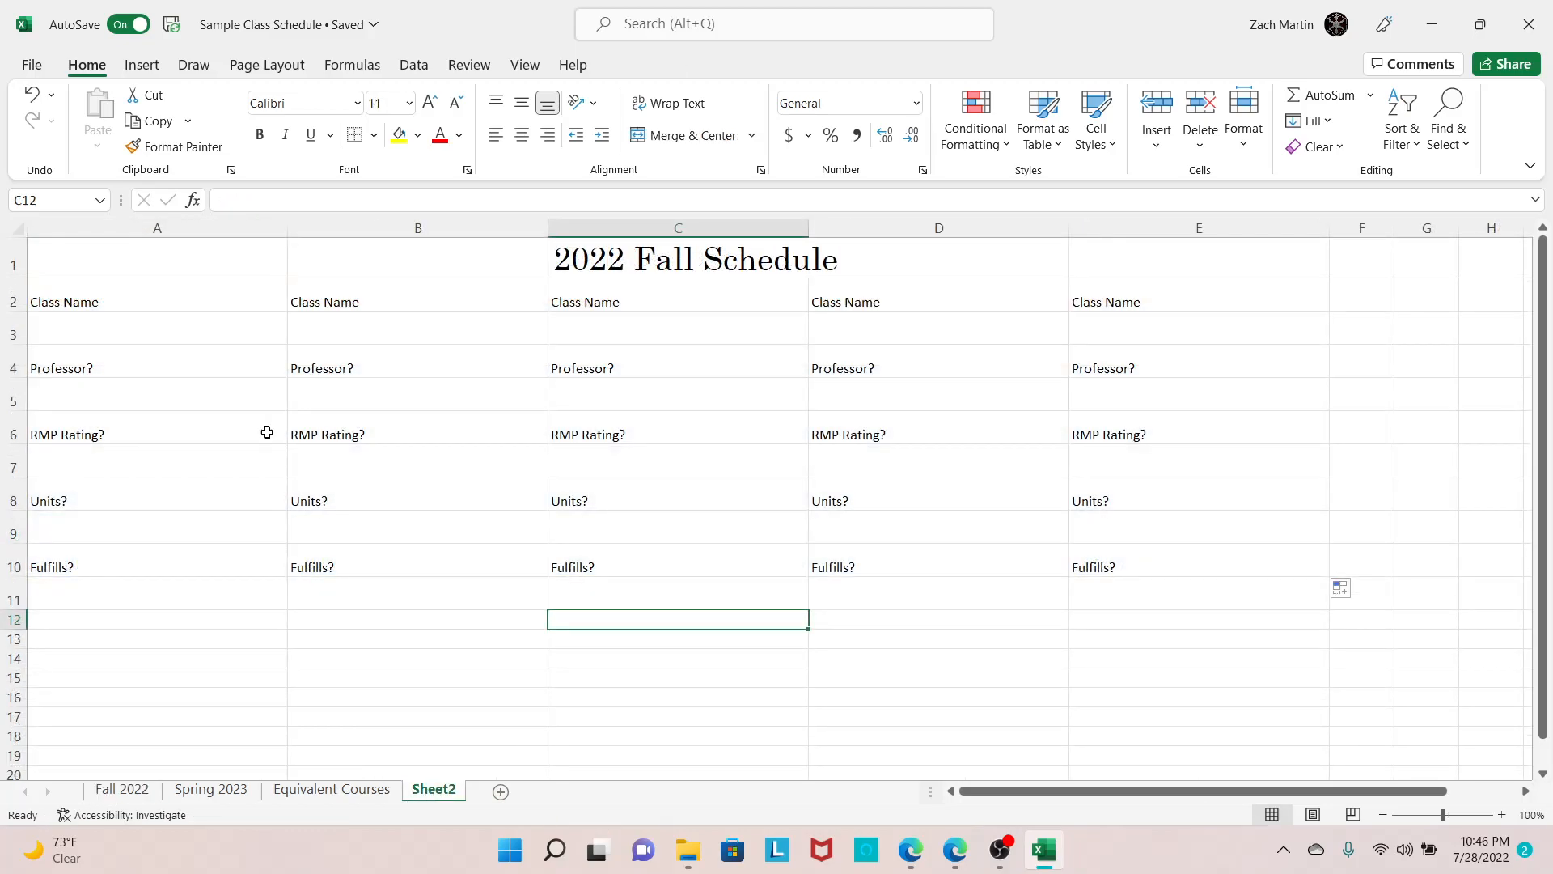
{"action": "mouse_move", "coordinate": [44, 288]}
{"action": "left_mouse_down"}
{"action": "mouse_move", "coordinate": [1058, 420]}
{"action": "mouse_move", "coordinate": [1245, 531]}
{"action": "mouse_move", "coordinate": [1223, 596]}
{"action": "left_mouse_up"}
{"action": "left_click", "coordinate": [121, 790]}
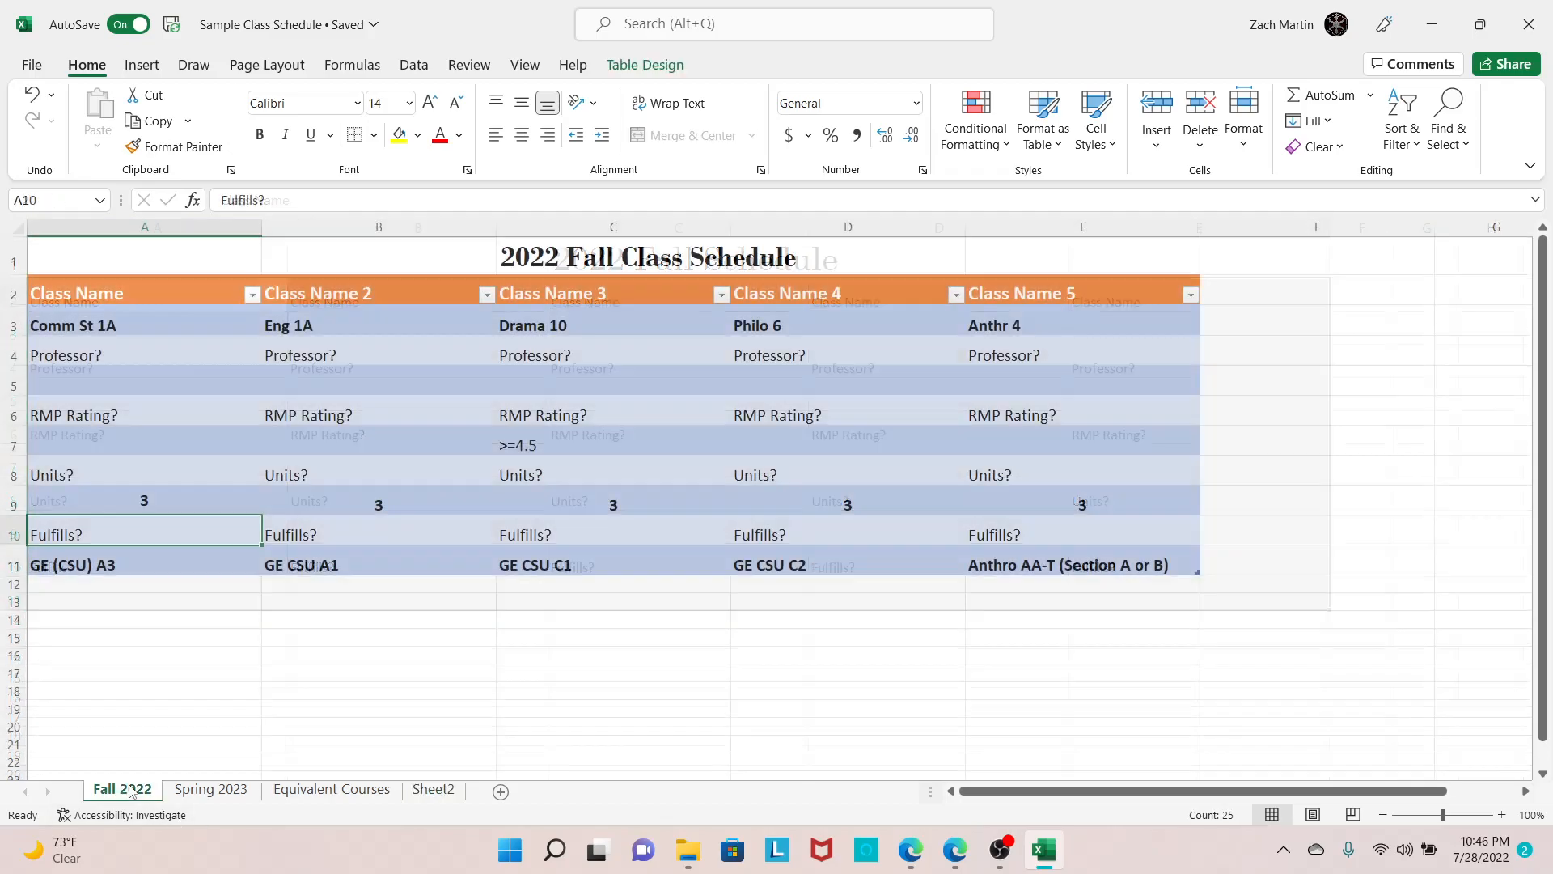
{"action": "left_click", "coordinate": [433, 791]}
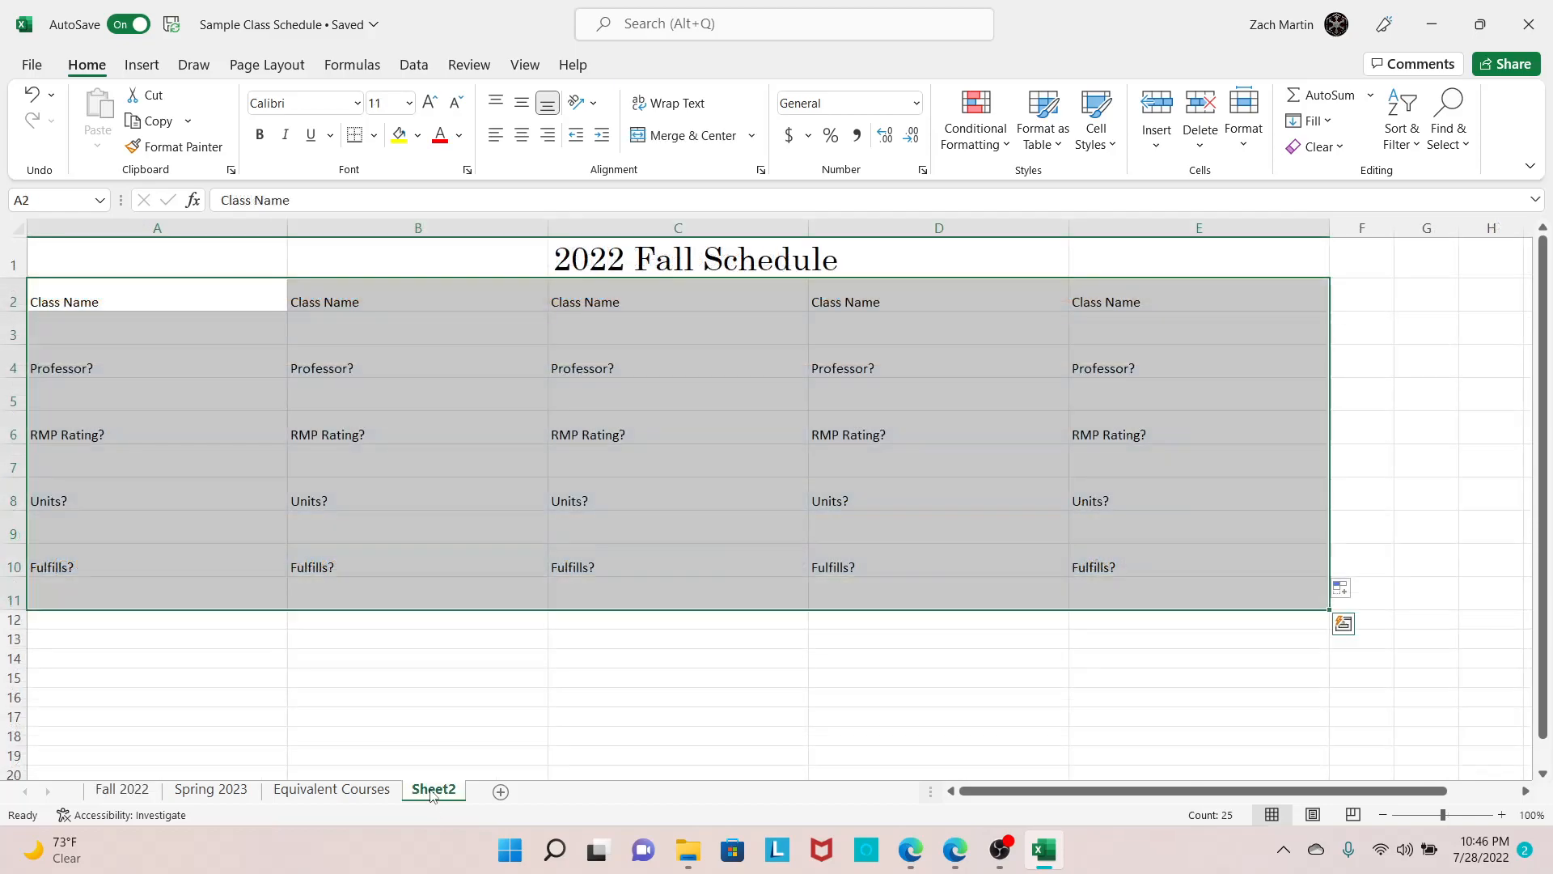
{"action": "left_click", "coordinate": [142, 66]}
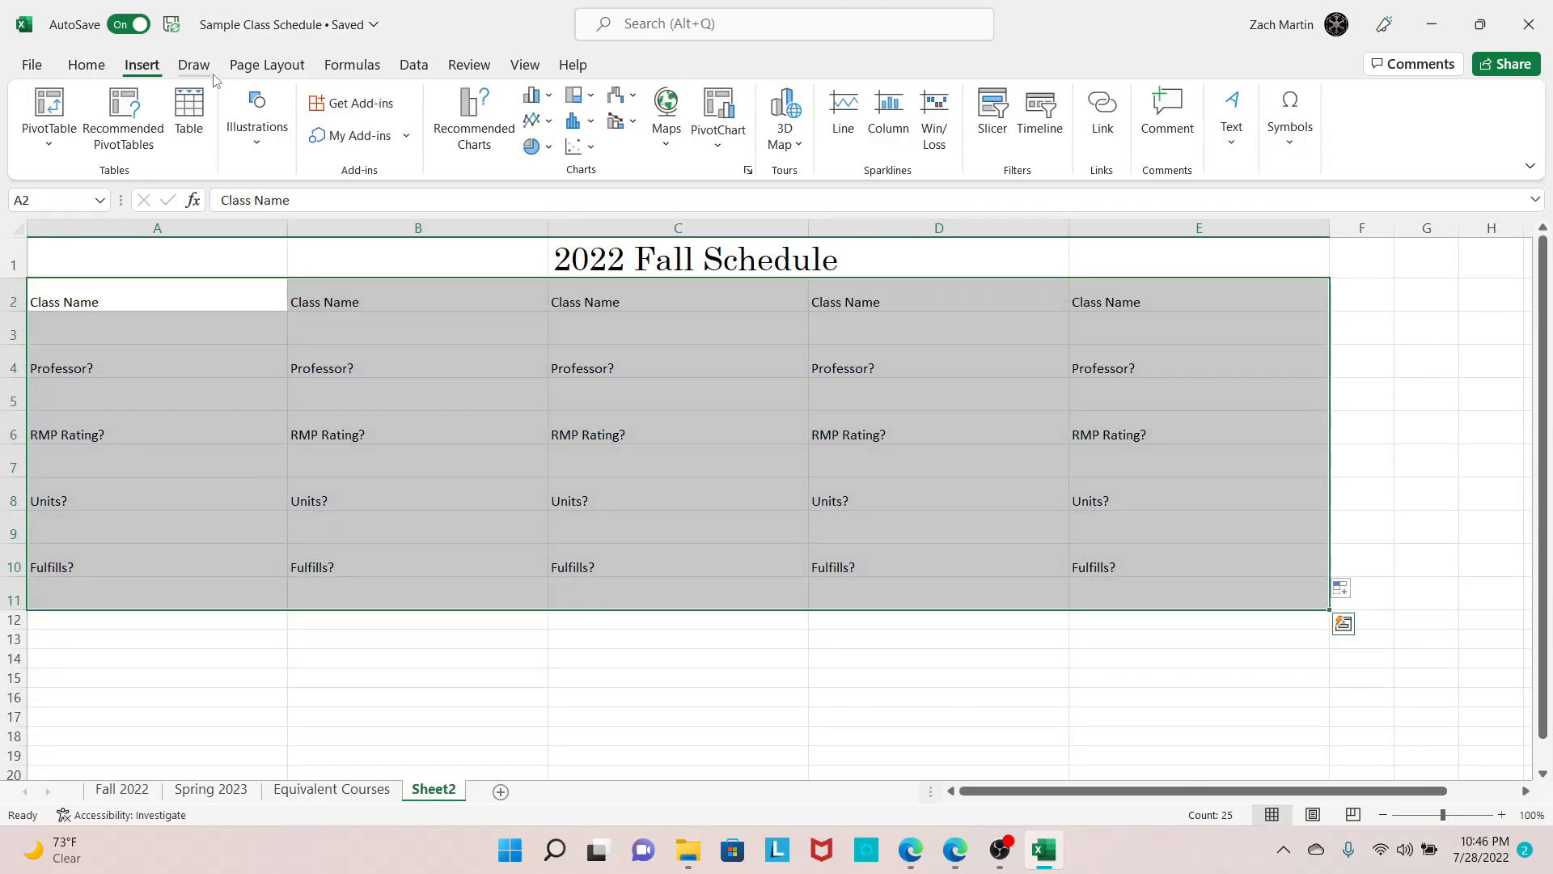
{"action": "left_click", "coordinate": [191, 114]}
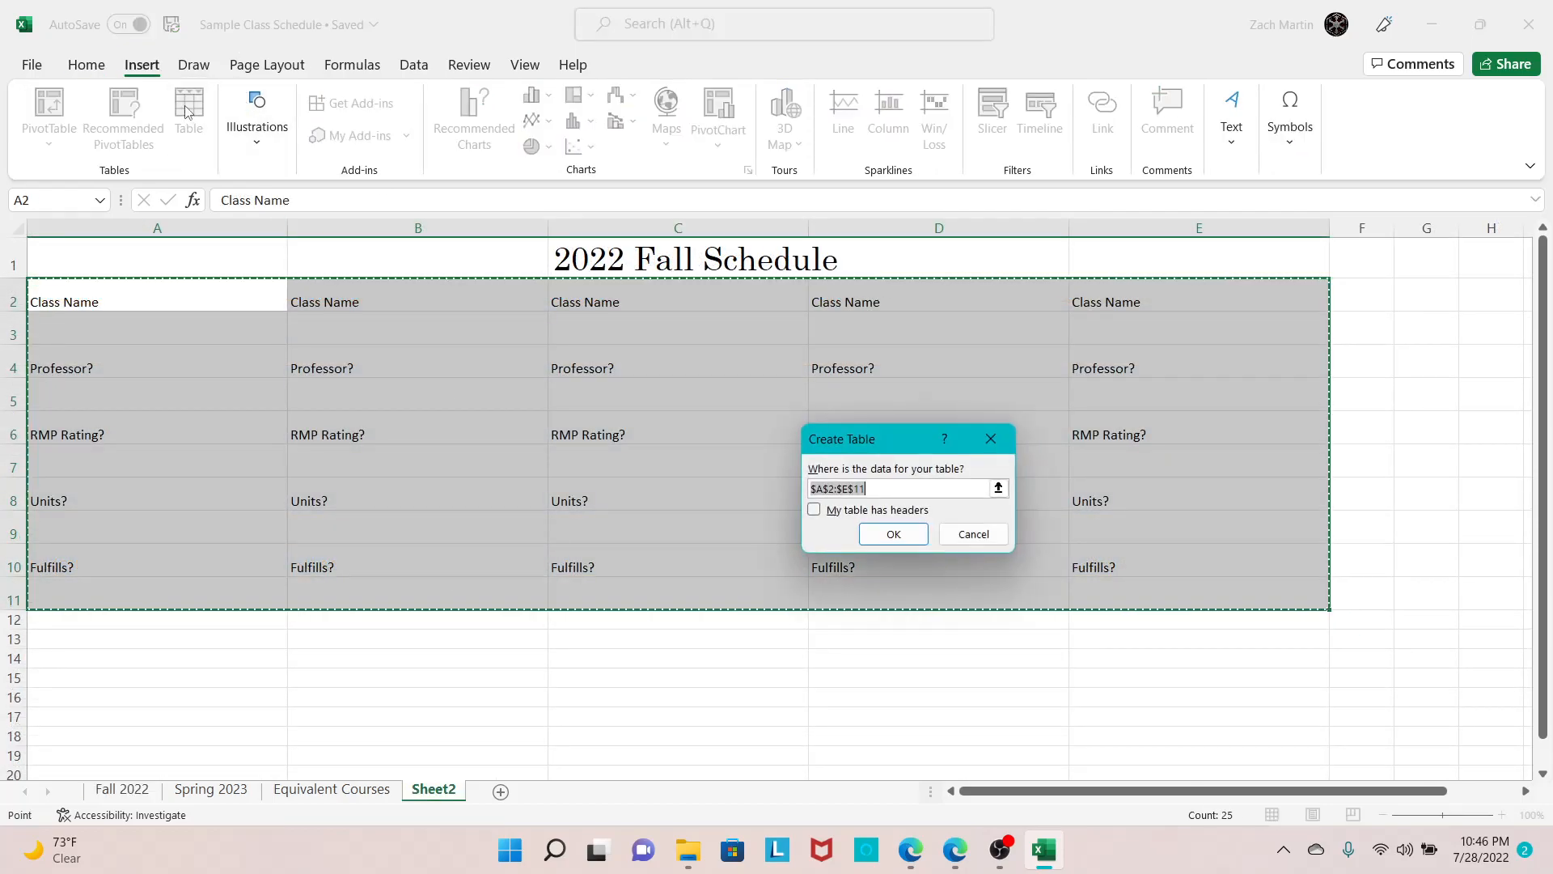
{"action": "left_click", "coordinate": [885, 531]}
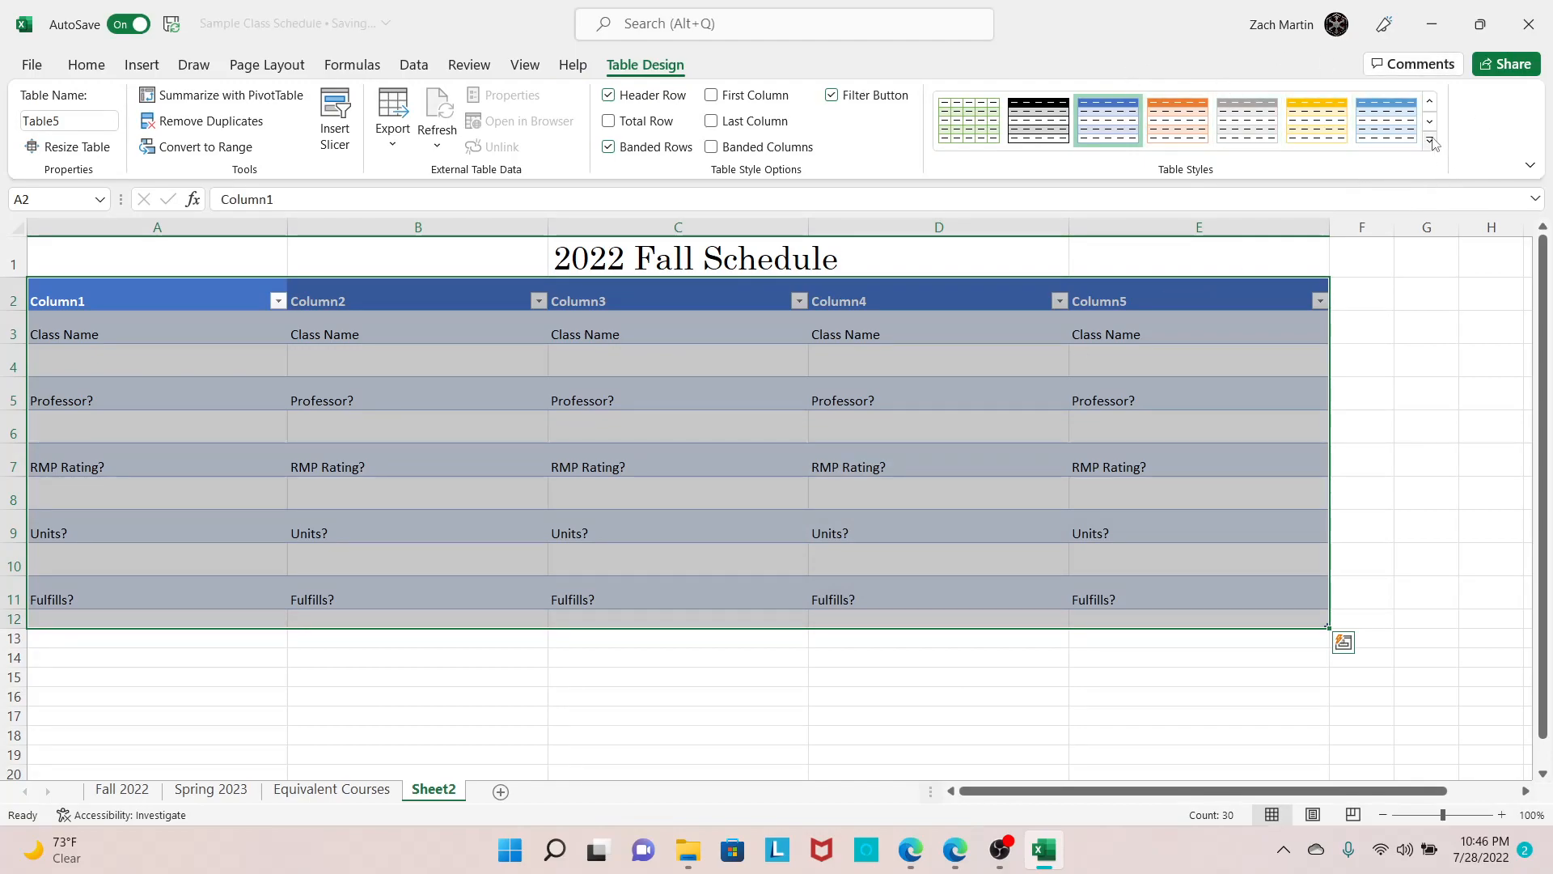
Apply the orange Light table style with a solid orange header row to the new table
{"action": "left_click", "coordinate": [1431, 141]}
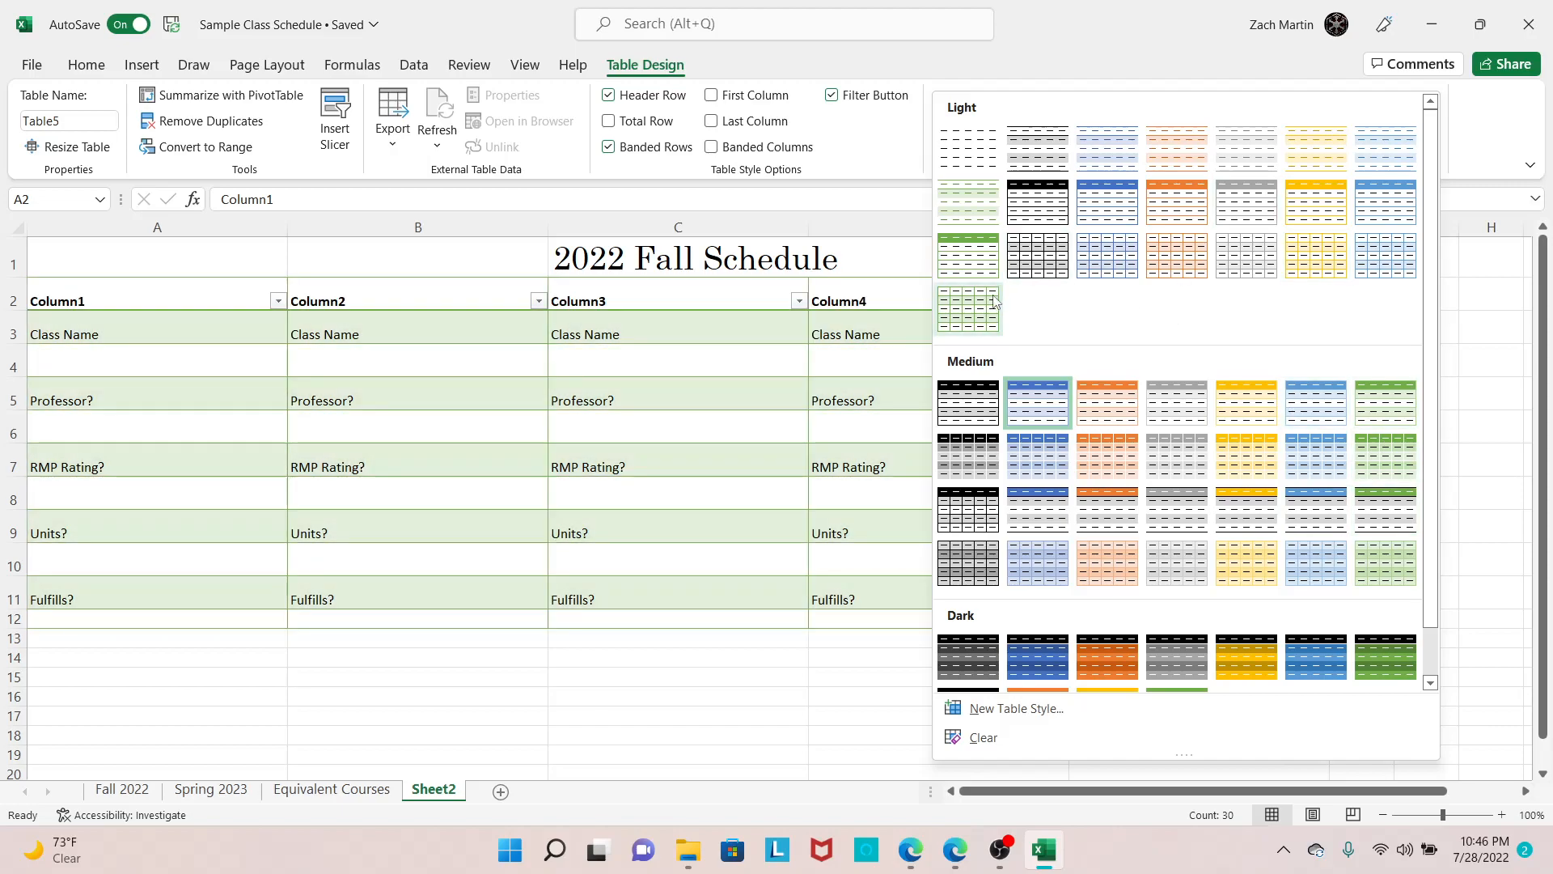
{"action": "scroll", "coordinate": [1064, 446], "scroll_direction": "down", "scroll_amount": 1}
{"action": "scroll", "coordinate": [1074, 451], "scroll_direction": "up", "scroll_amount": 1}
{"action": "left_click", "coordinate": [1189, 216]}
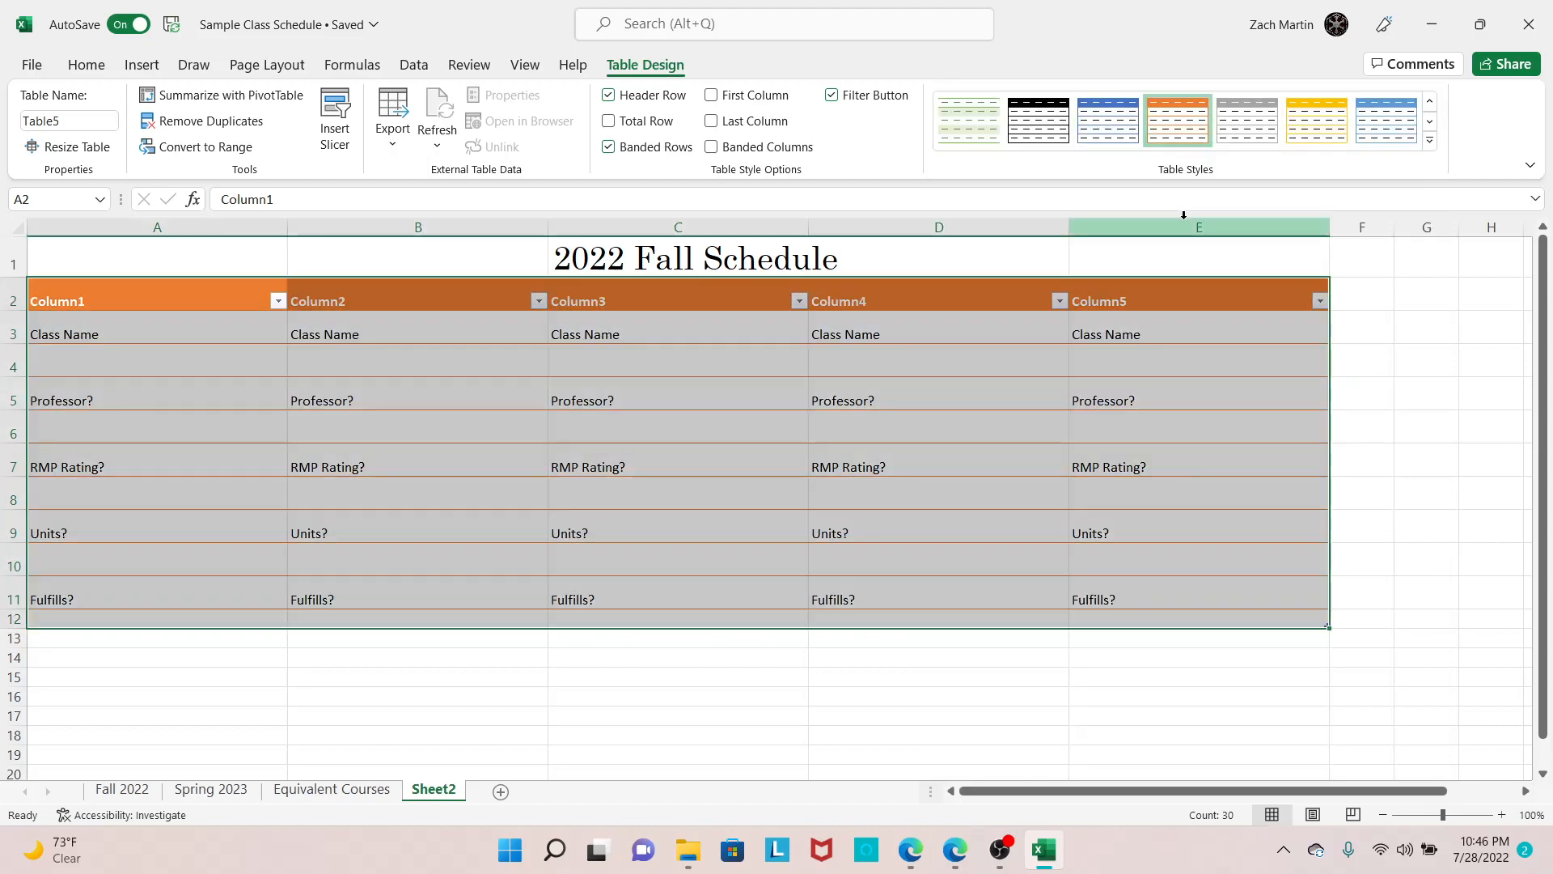
{"action": "left_click", "coordinate": [1021, 715]}
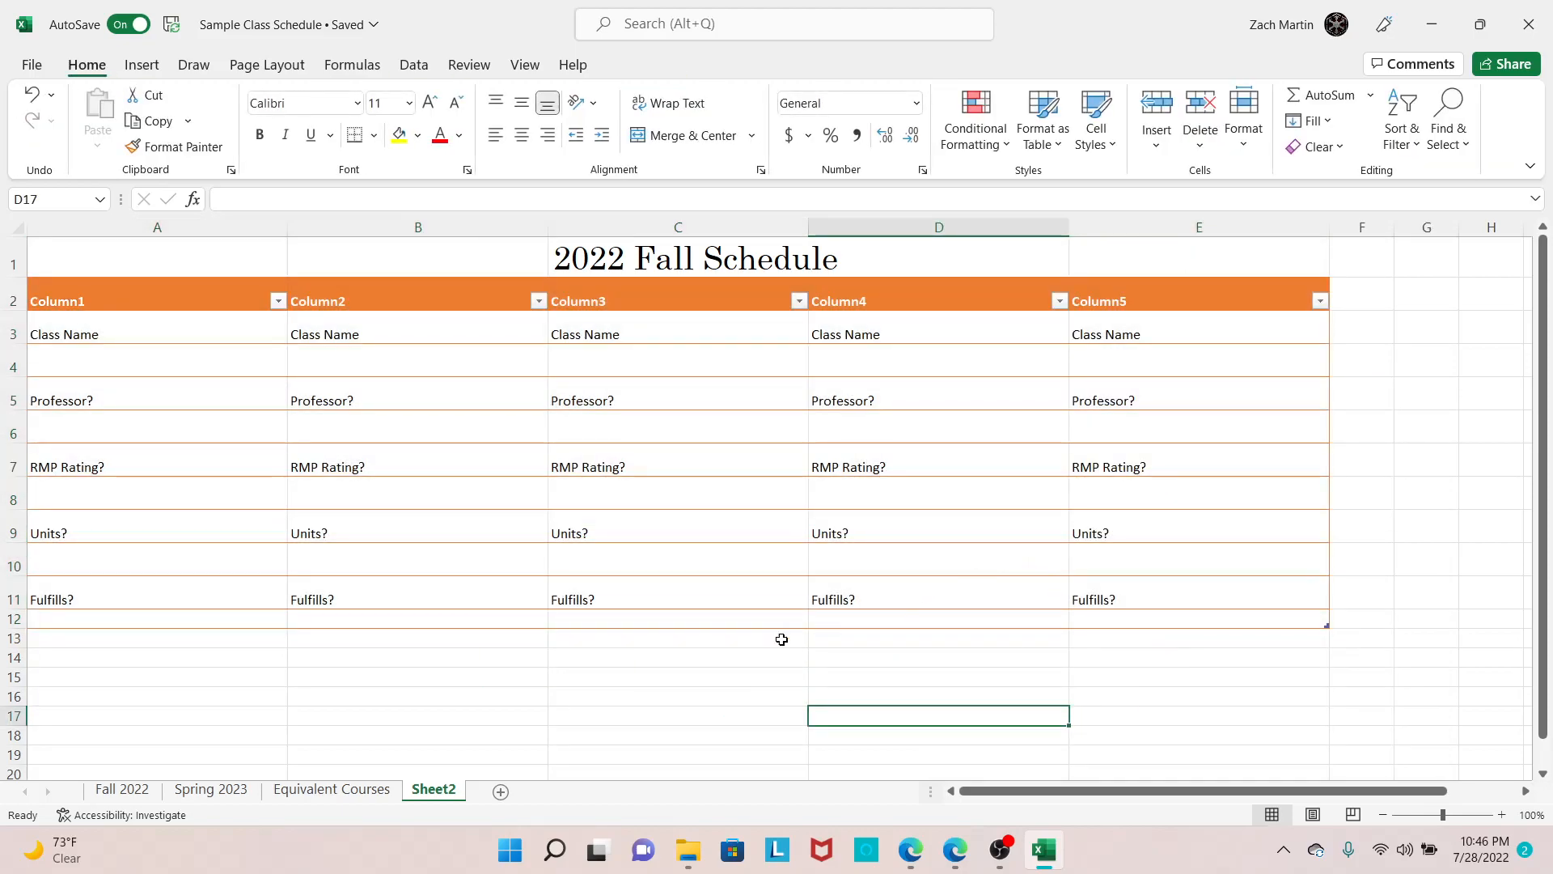
Set the height of row 12, the table's last row, to 25
{"action": "left_click", "coordinate": [13, 588]}
{"action": "left_click", "coordinate": [13, 619]}
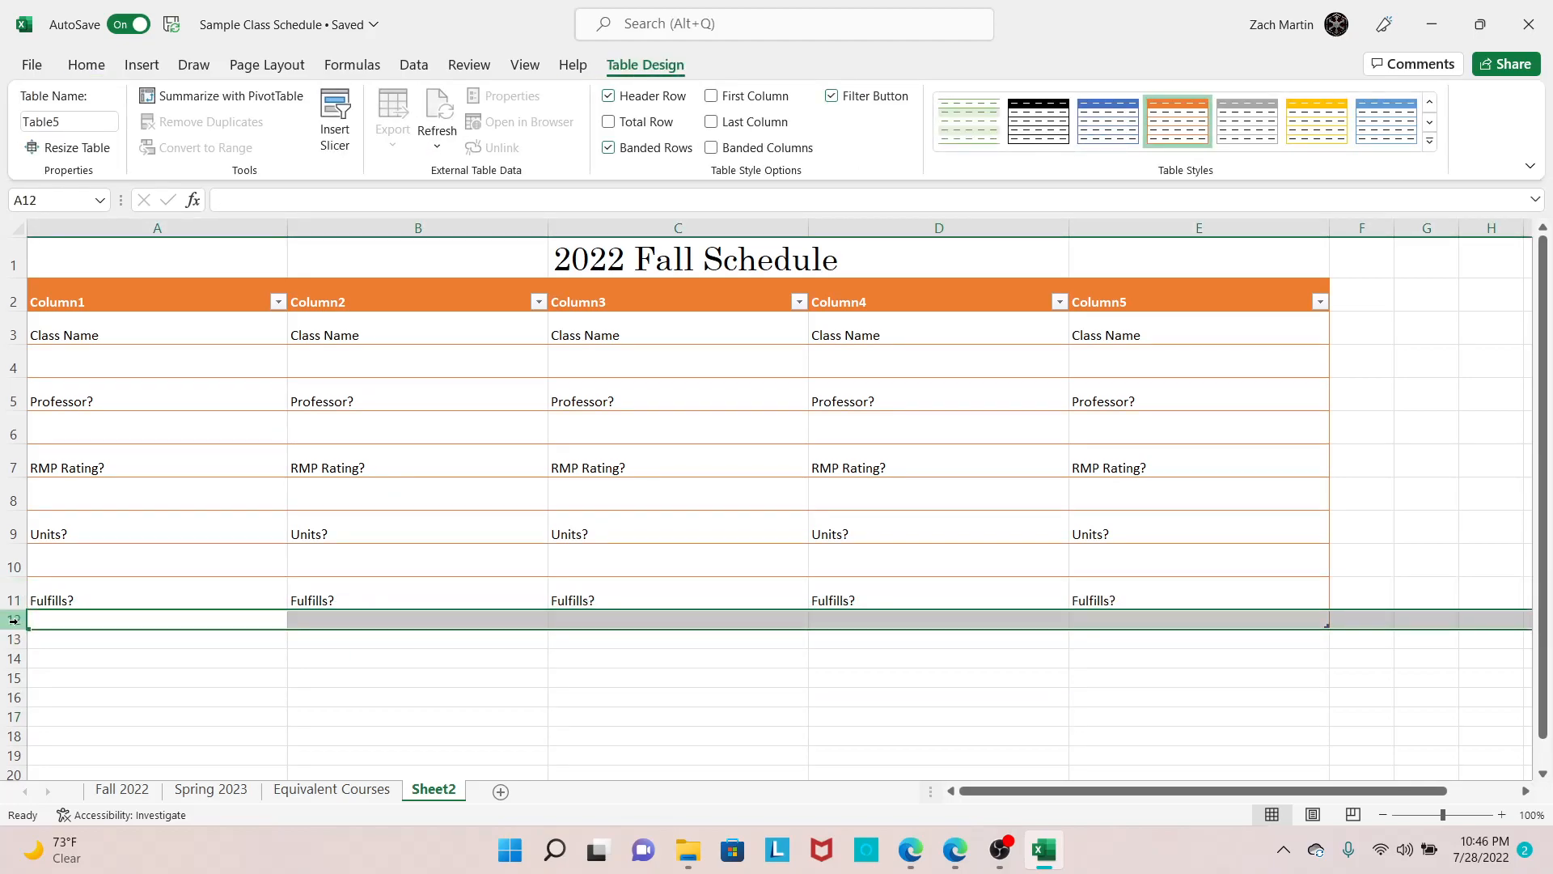
{"action": "right_click", "coordinate": [13, 619]}
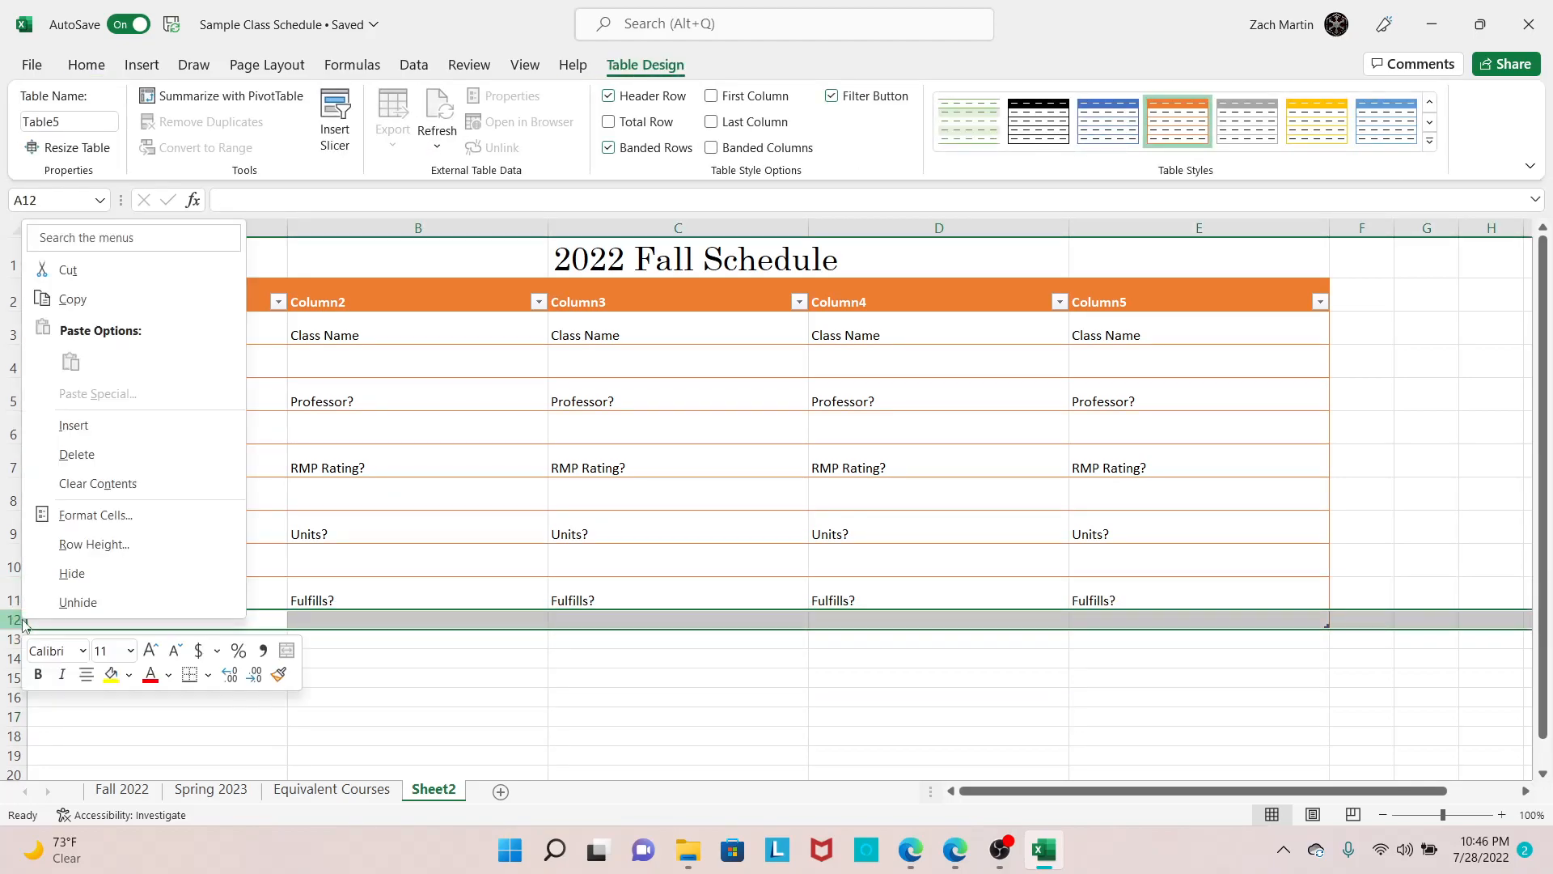
{"action": "left_click", "coordinate": [85, 545]}
{"action": "type", "text": "25"}
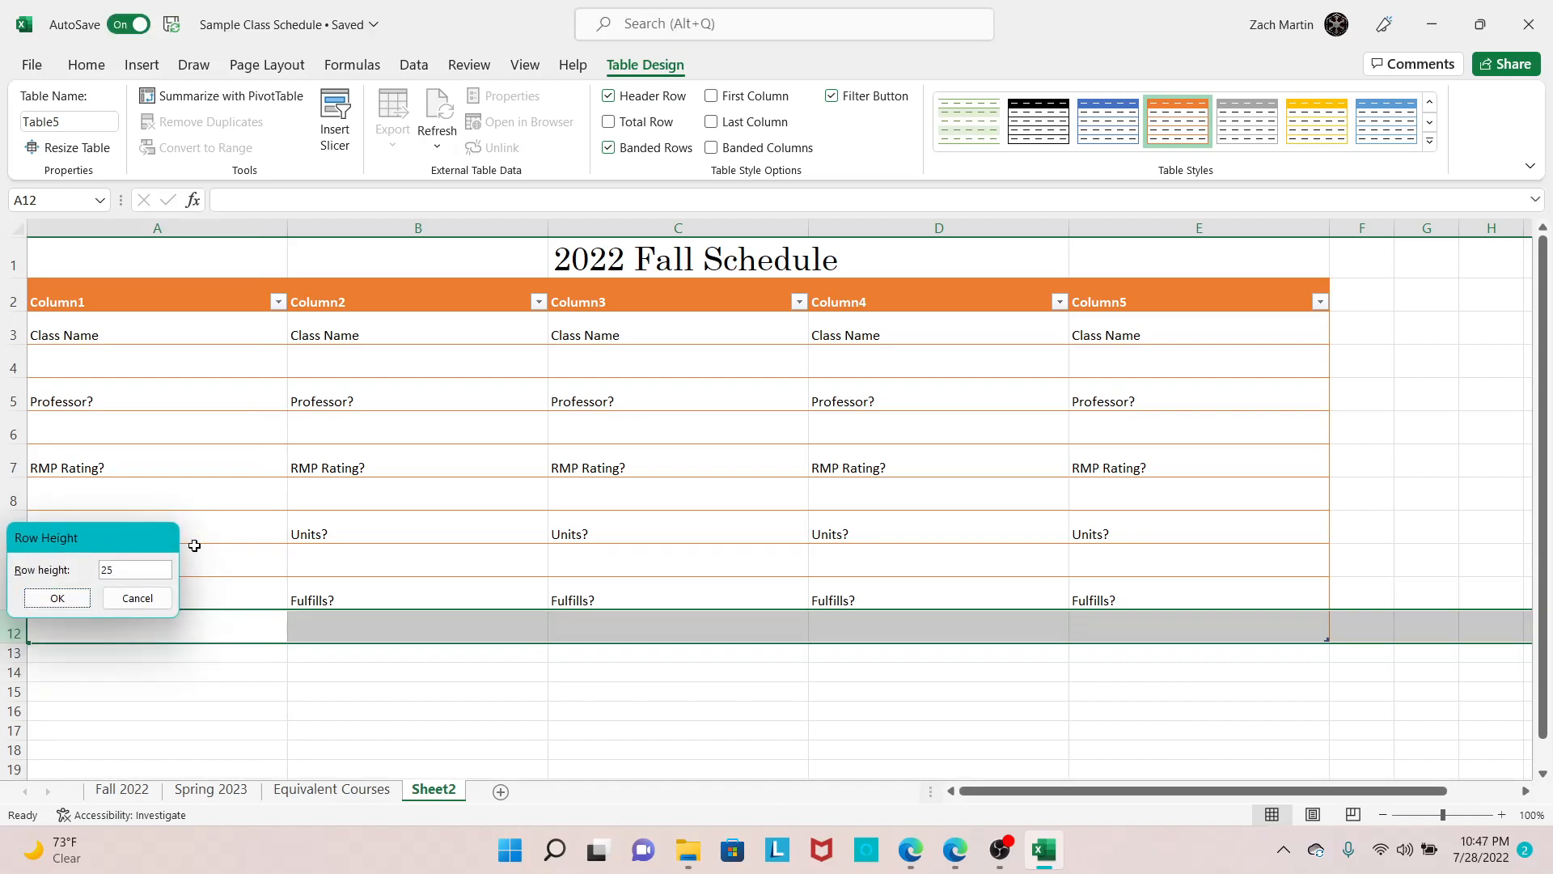
{"action": "key", "text": "Return"}
{"action": "left_click", "coordinate": [270, 673]}
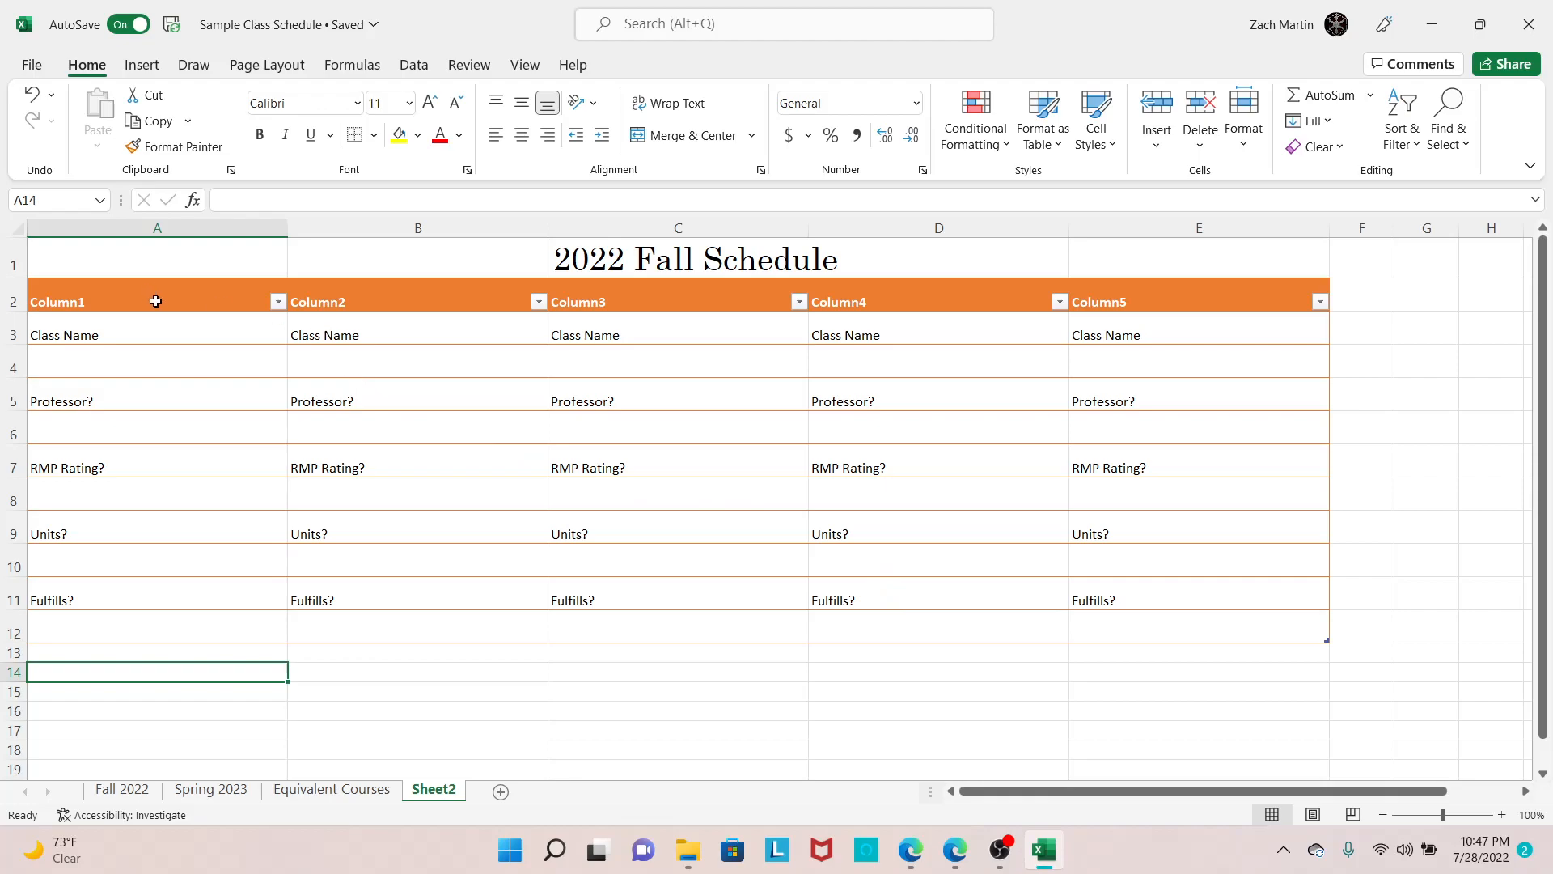
Apply the blue Medium table style with light-blue banded rows to the schedule table
{"action": "left_click", "coordinate": [522, 304]}
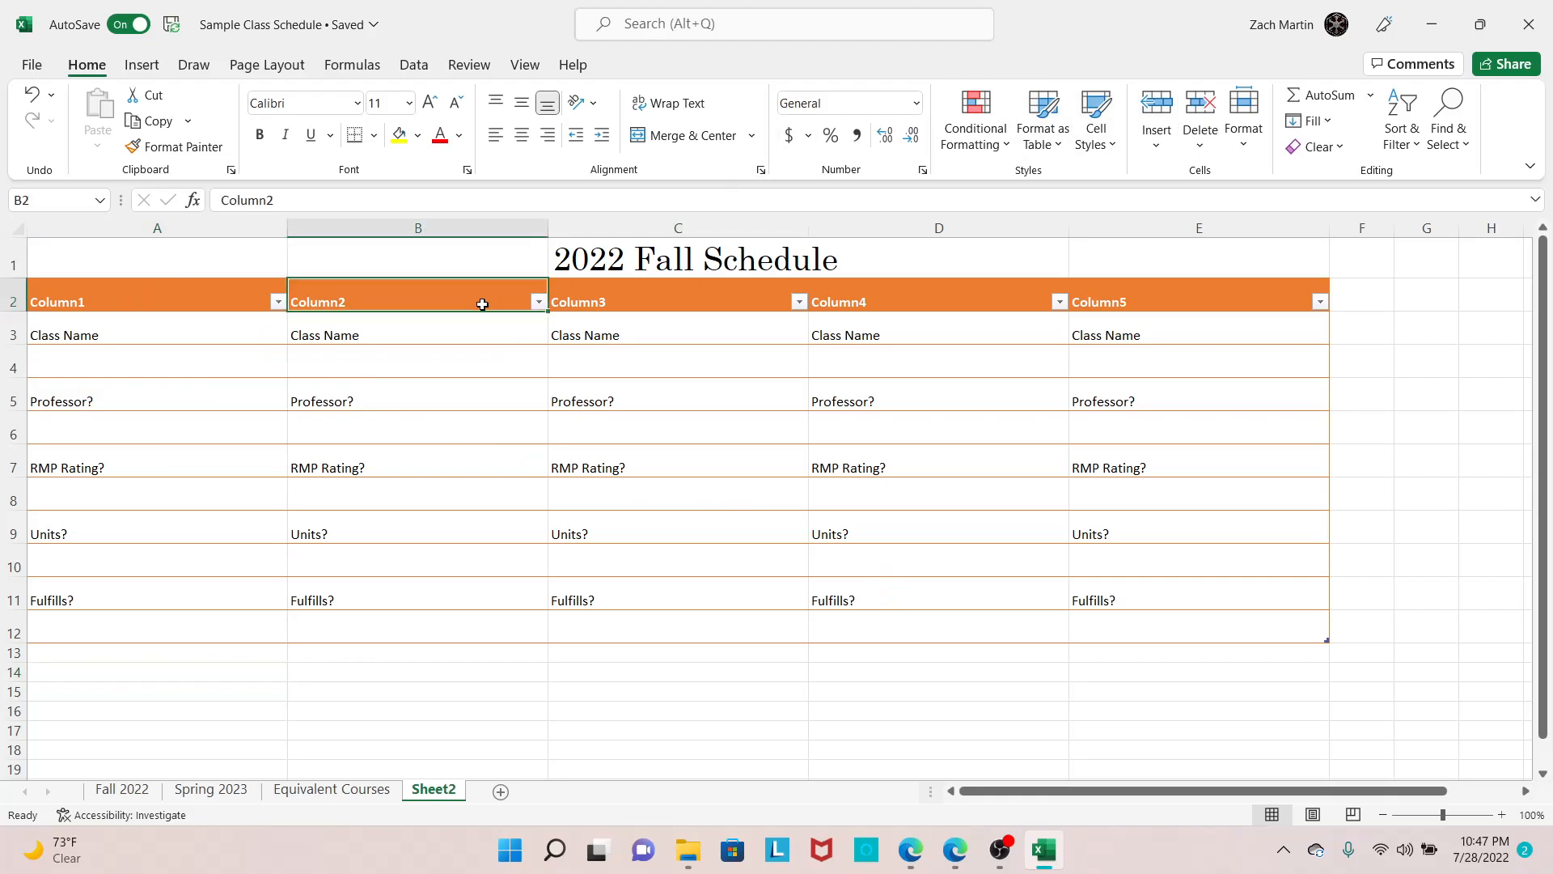
{"action": "left_click", "coordinate": [645, 65]}
{"action": "left_click", "coordinate": [1433, 154]}
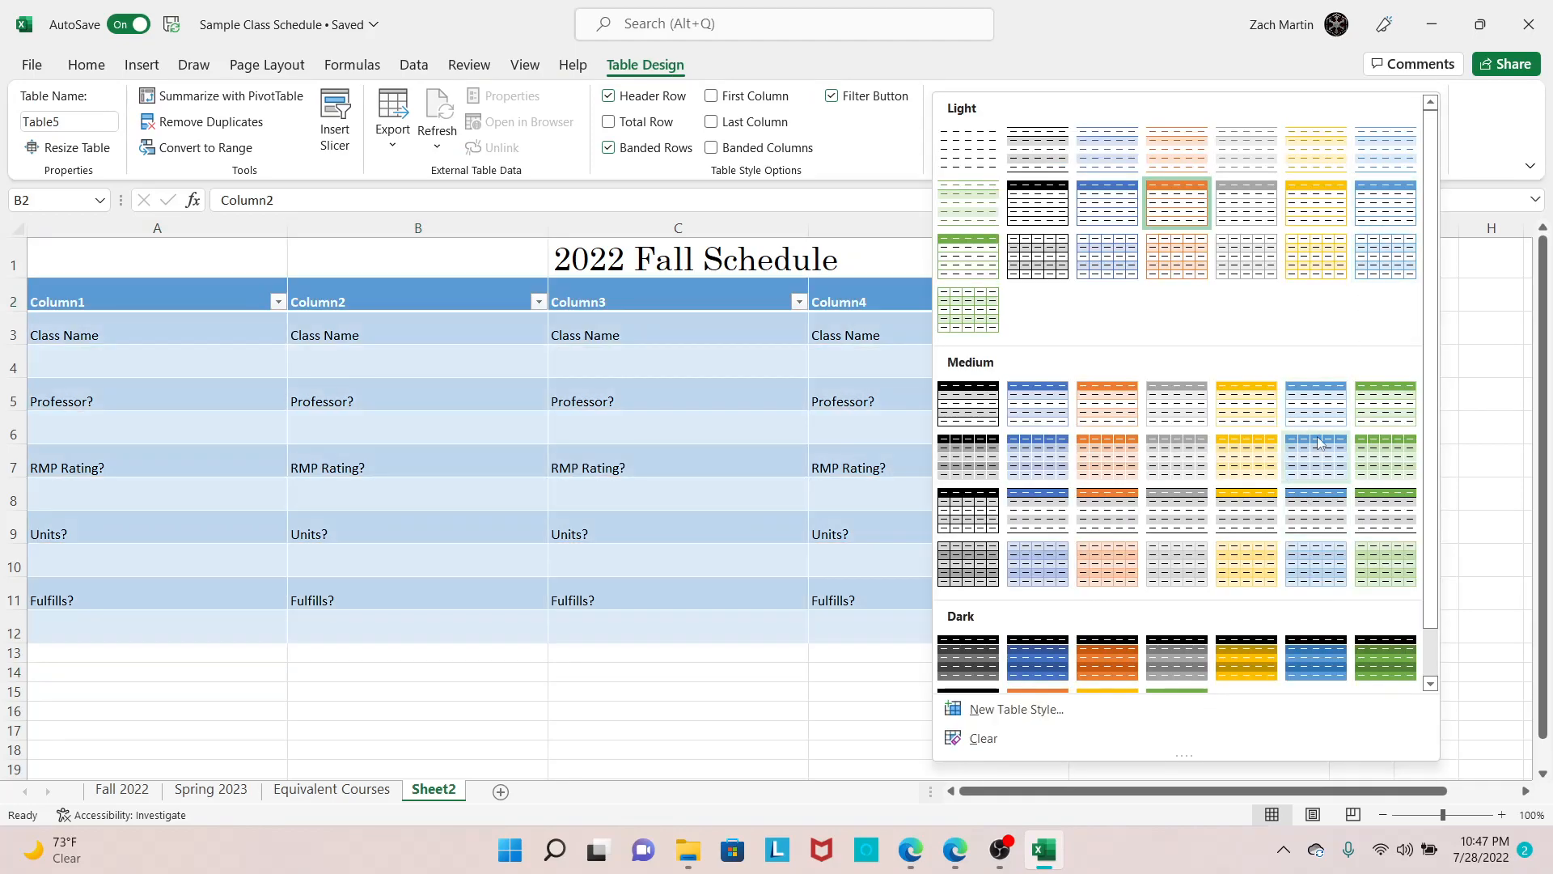
{"action": "left_click", "coordinate": [1307, 462]}
{"action": "left_click", "coordinate": [538, 676]}
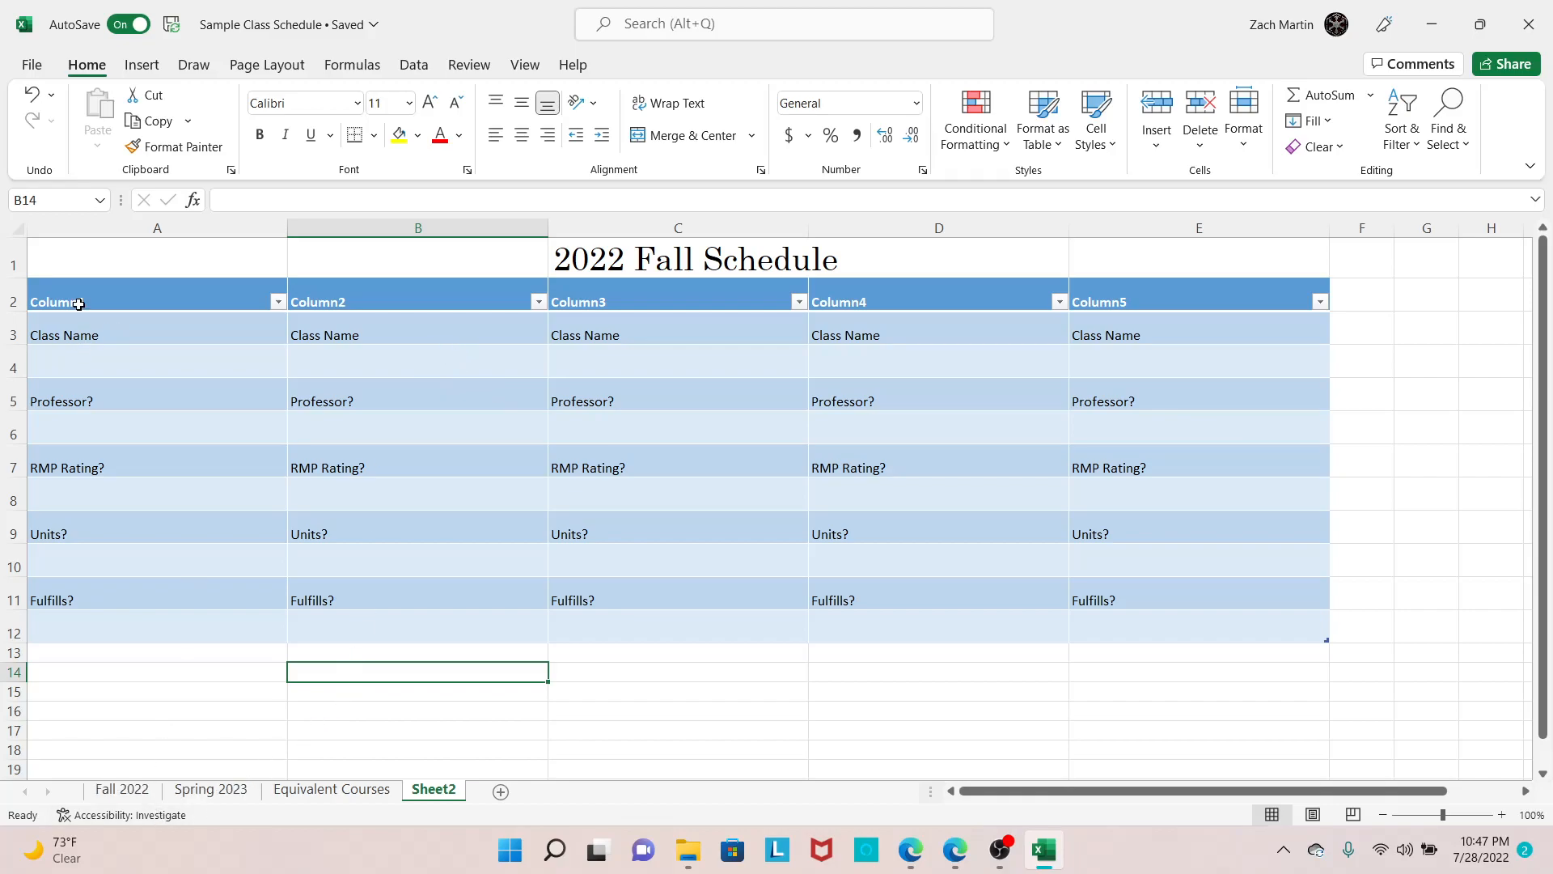
Replace the header in A2 with the "Class Name" text copied from A3
{"action": "left_click", "coordinate": [84, 347]}
{"action": "key", "text": "ctrl+c"}
{"action": "left_click", "coordinate": [83, 304]}
{"action": "key", "text": "ctrl+v"}
{"action": "left_click", "coordinate": [242, 295]}
{"action": "left_click", "coordinate": [232, 291]}
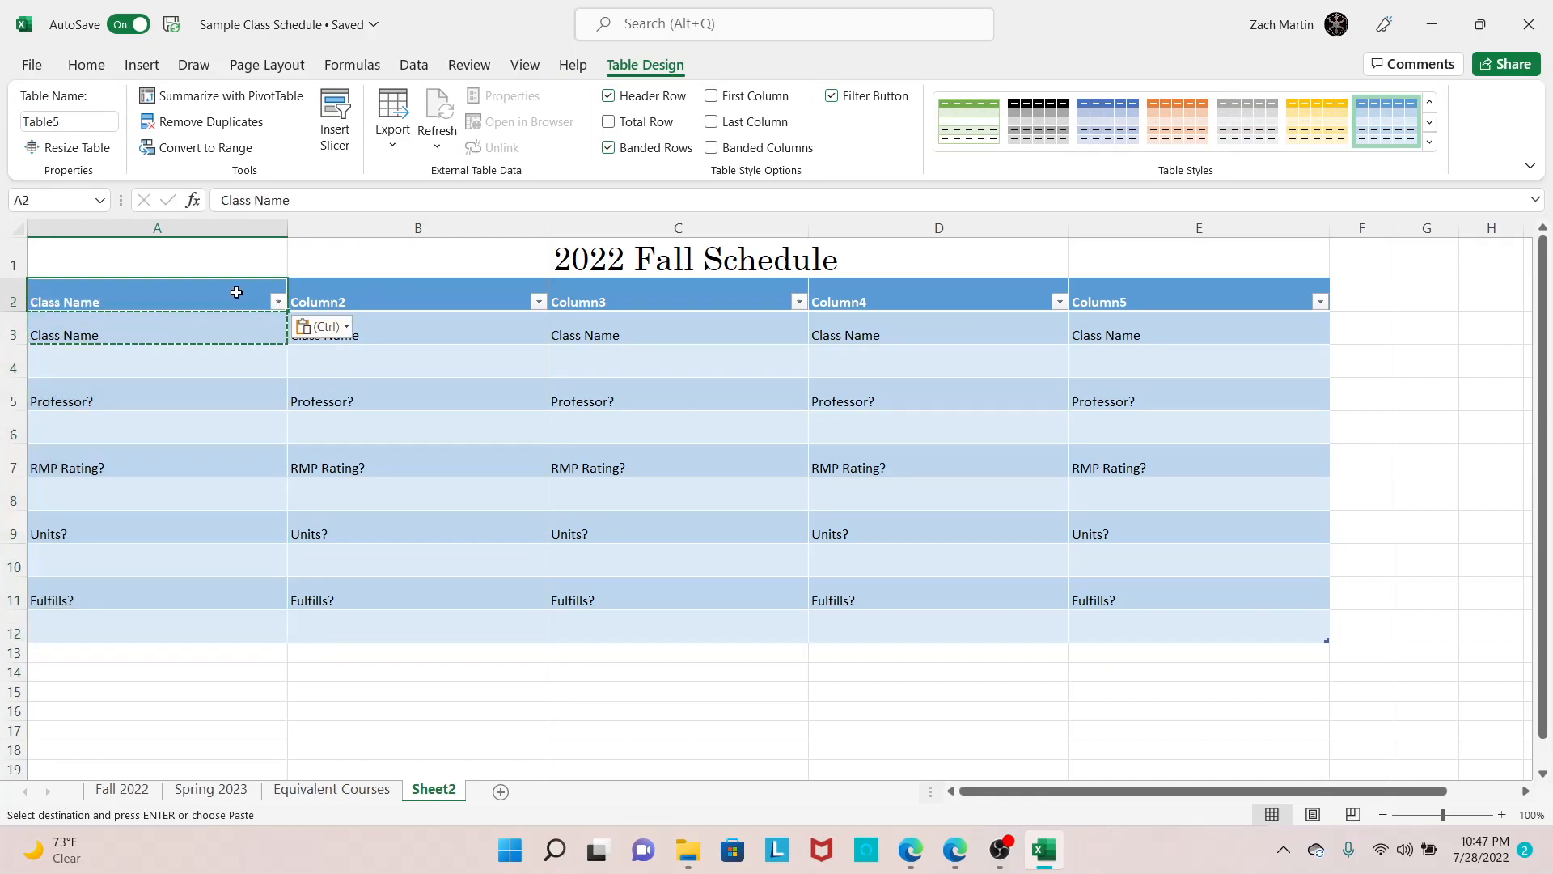
Try to fill the "Class Name" header from A2 across to B2
{"action": "left_click", "coordinate": [315, 301]}
{"action": "left_click", "coordinate": [384, 357]}
{"action": "left_click", "coordinate": [220, 324]}
{"action": "left_click_drag", "start_coordinate": [287, 316], "coordinate": [444, 303]}
{"action": "left_click", "coordinate": [827, 478]}
{"action": "left_click", "coordinate": [267, 285]}
Replace the header in B2 with the "Class Name" text copied from B3
{"action": "left_click", "coordinate": [364, 329]}
{"action": "key", "text": "ctrl+c"}
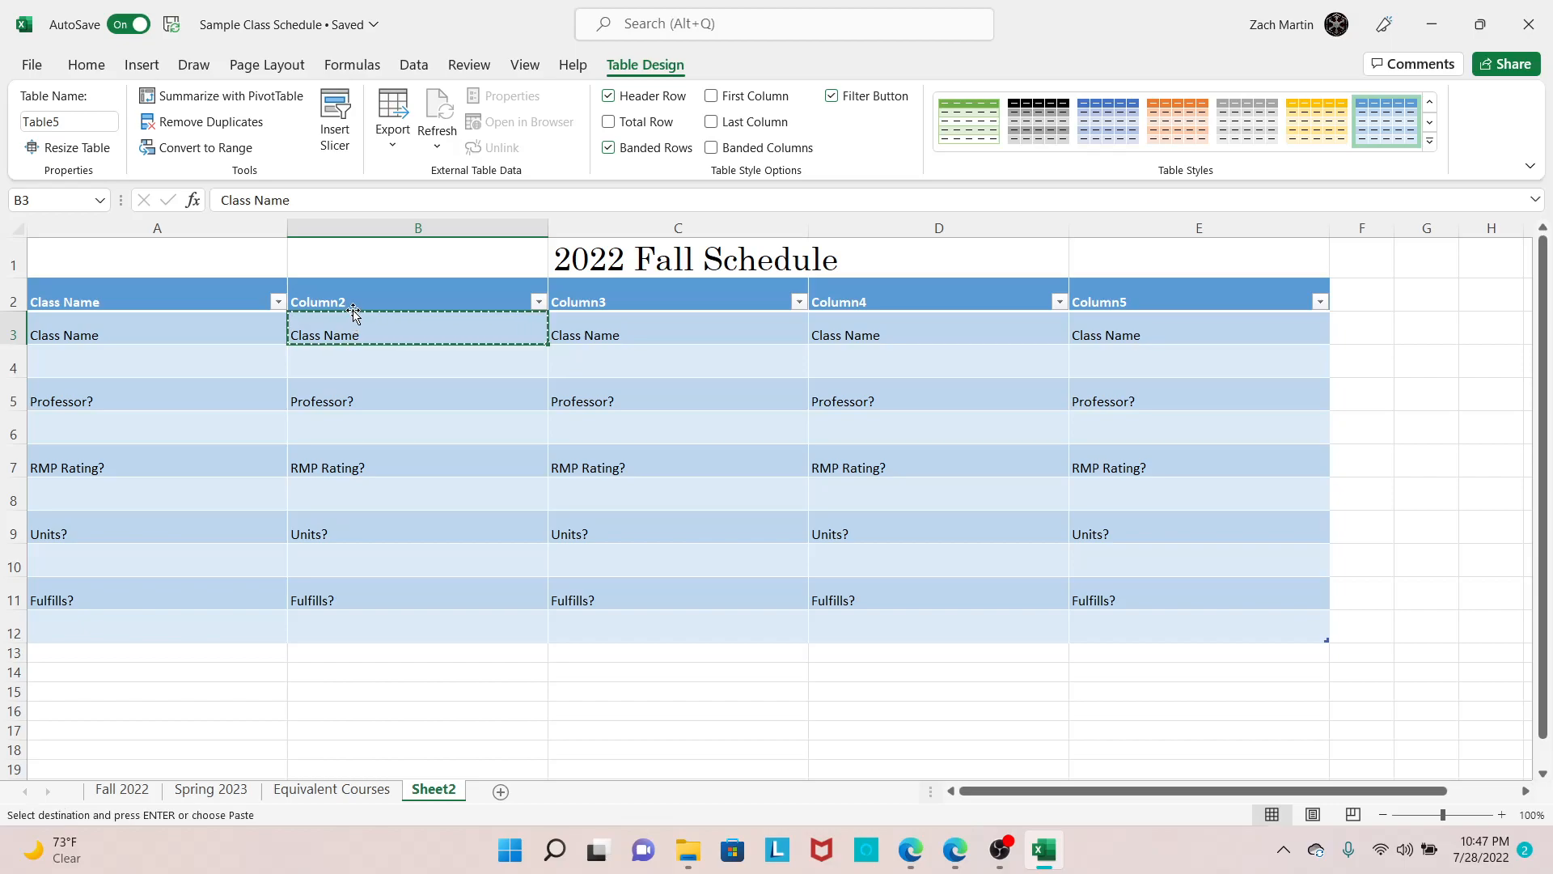
{"action": "left_click", "coordinate": [349, 291]}
{"action": "key", "text": "ctrl+v"}
{"action": "type", "text": "0"}
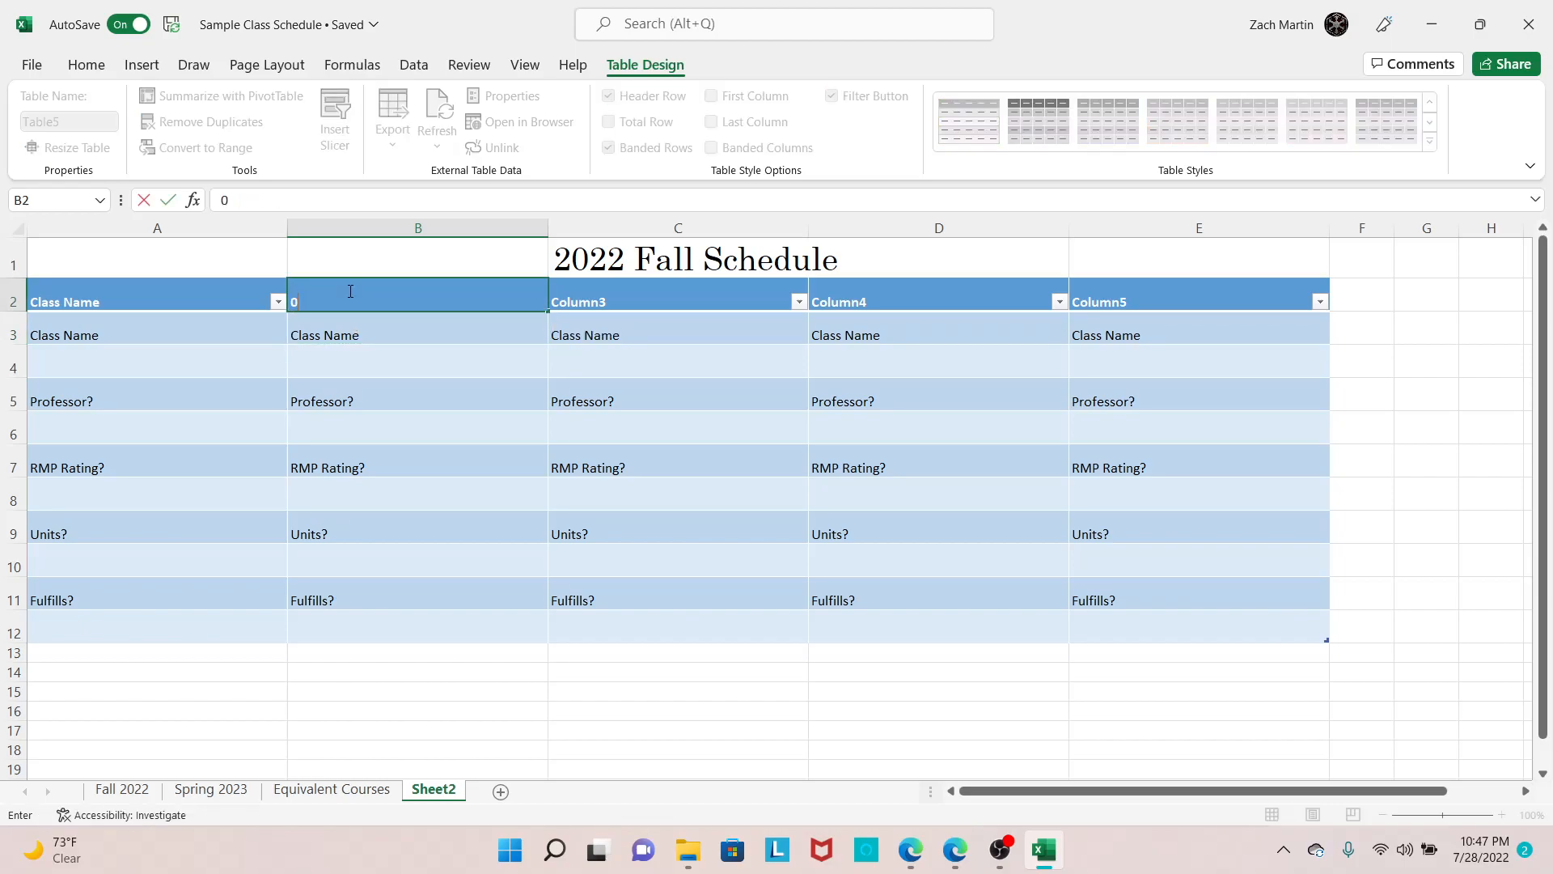
{"action": "left_click_drag", "start_coordinate": [388, 416], "coordinate": [380, 395]}
{"action": "left_click", "coordinate": [361, 287]}
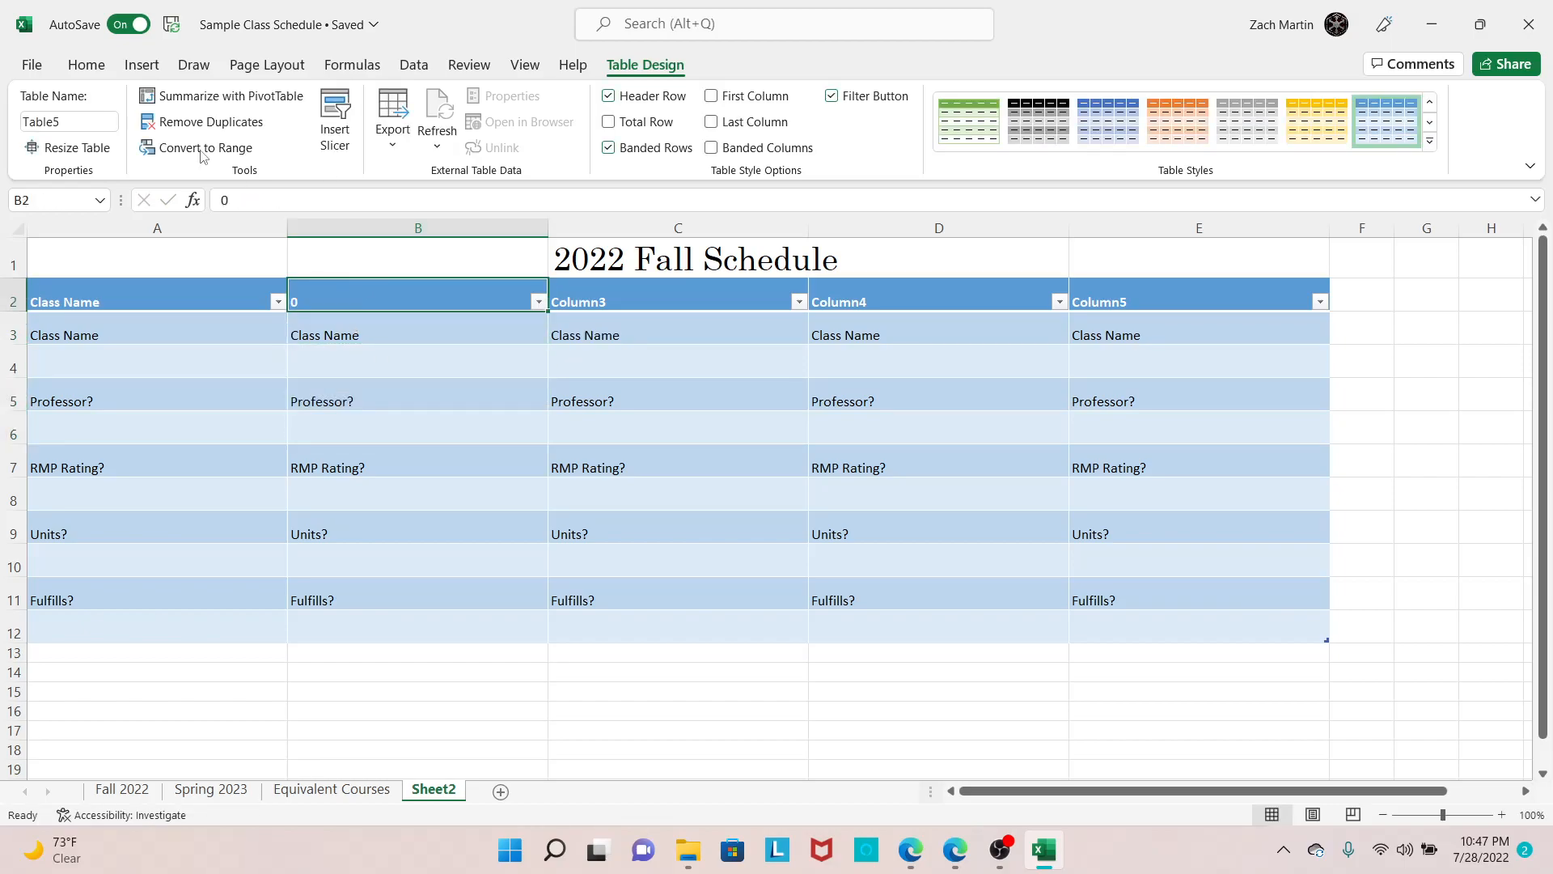
{"action": "left_click", "coordinate": [89, 68]}
{"action": "left_click", "coordinate": [31, 94]}
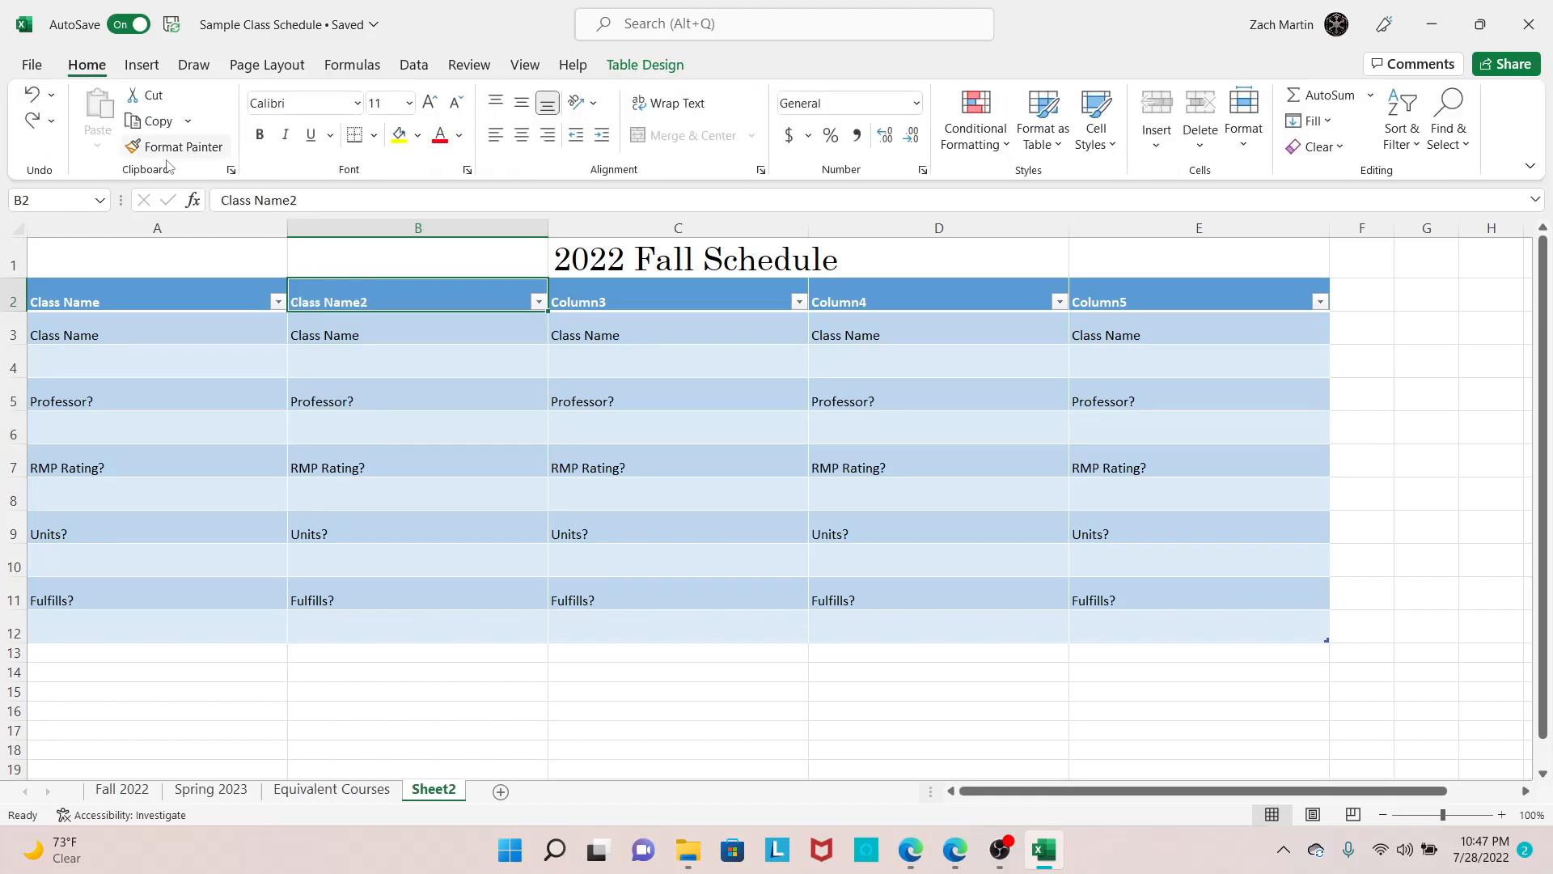
Replace the headers in C2, D2 and E2 with the "Class Name" text copied from C3
{"action": "left_click", "coordinate": [609, 296]}
{"action": "key", "text": "Down"}
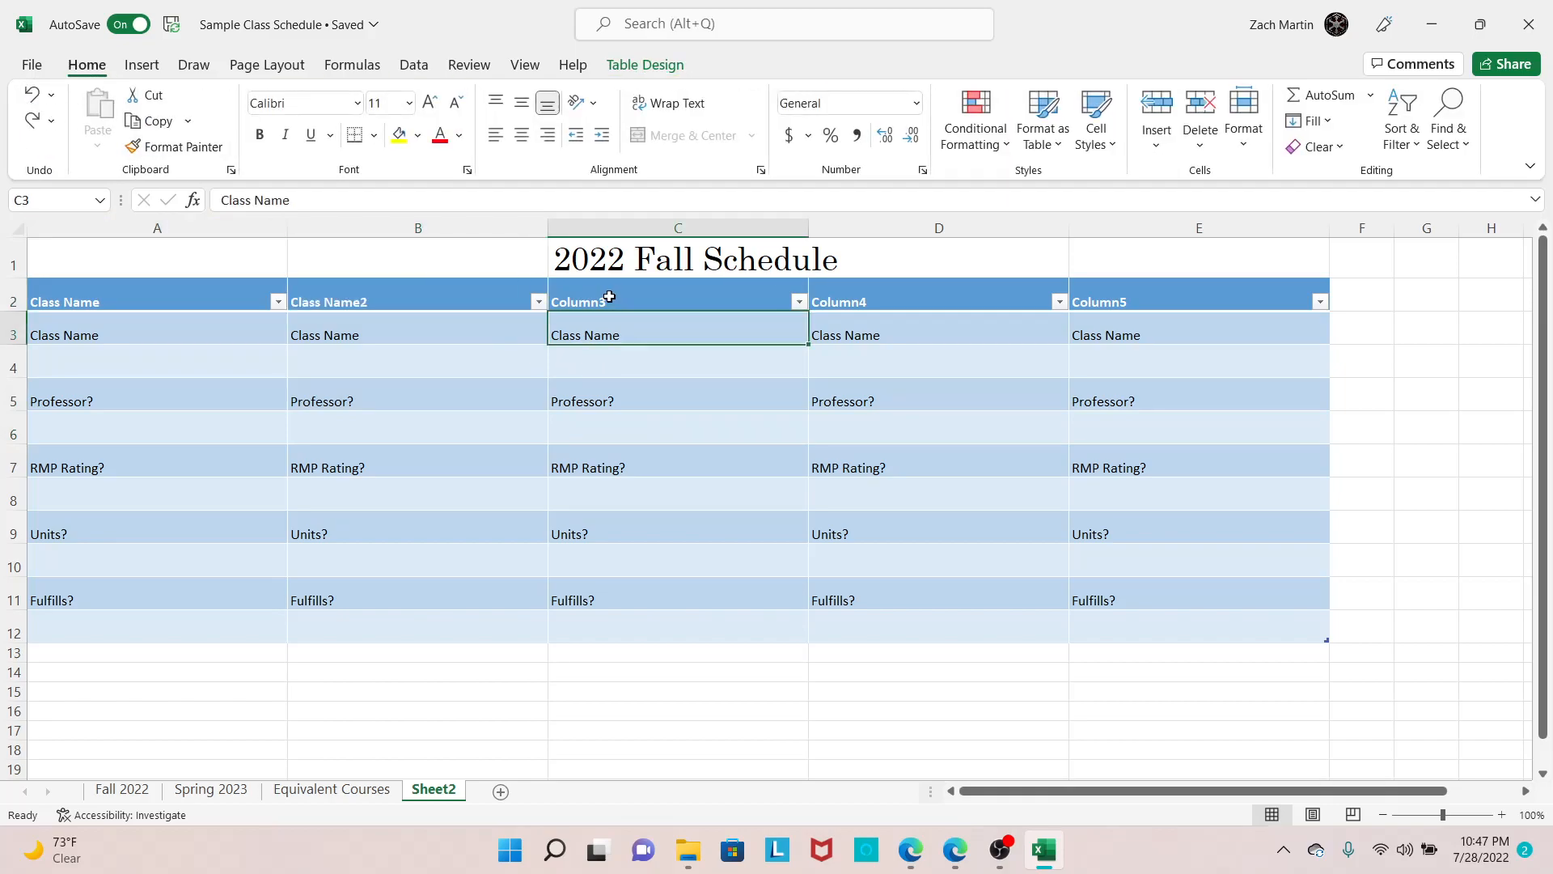
{"action": "key", "text": "ctrl+c"}
{"action": "key", "text": "Up"}
{"action": "key", "text": "ctrl+v"}
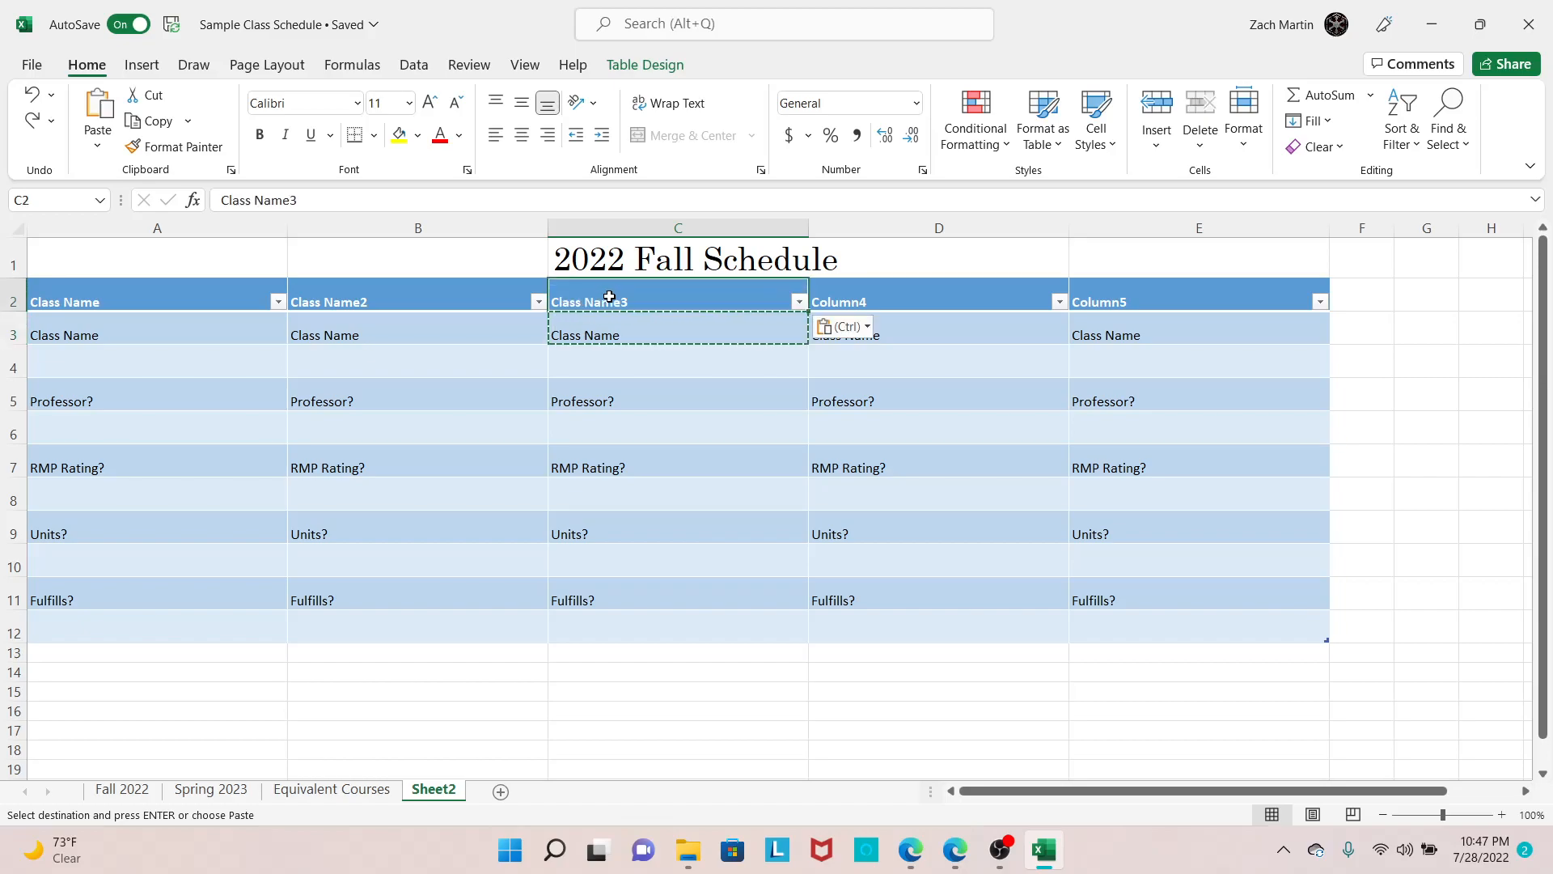
{"action": "key", "text": "Right"}
{"action": "key", "text": "ctrl+v"}
{"action": "key", "text": "Right"}
{"action": "key", "text": "ctrl+v"}
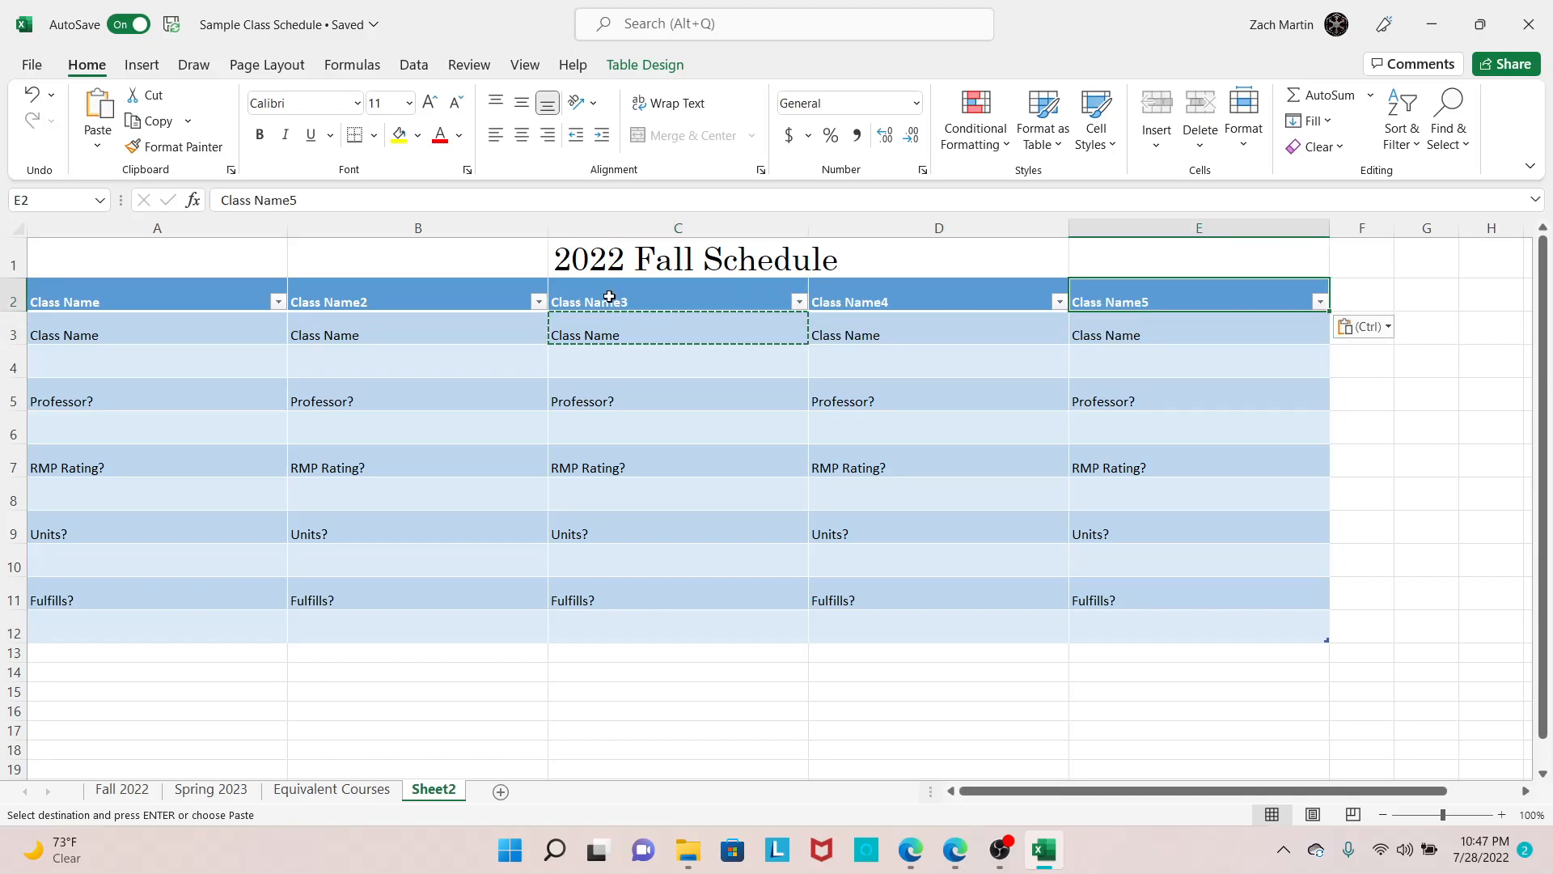
Clear the duplicate "Class Name" text from cells A3 to E3 below the table headers
{"action": "left_click_drag", "start_coordinate": [174, 333], "coordinate": [1141, 327]}
{"action": "key", "text": "BackSpace"}
{"action": "left_click", "coordinate": [1197, 307]}
{"action": "left_click", "coordinate": [1198, 312]}
{"action": "left_click", "coordinate": [1191, 325]}
{"action": "key", "text": "BackSpace"}
{"action": "key", "text": "Left"}
{"action": "key", "text": "BackSpace"}
{"action": "key", "text": "Left"}
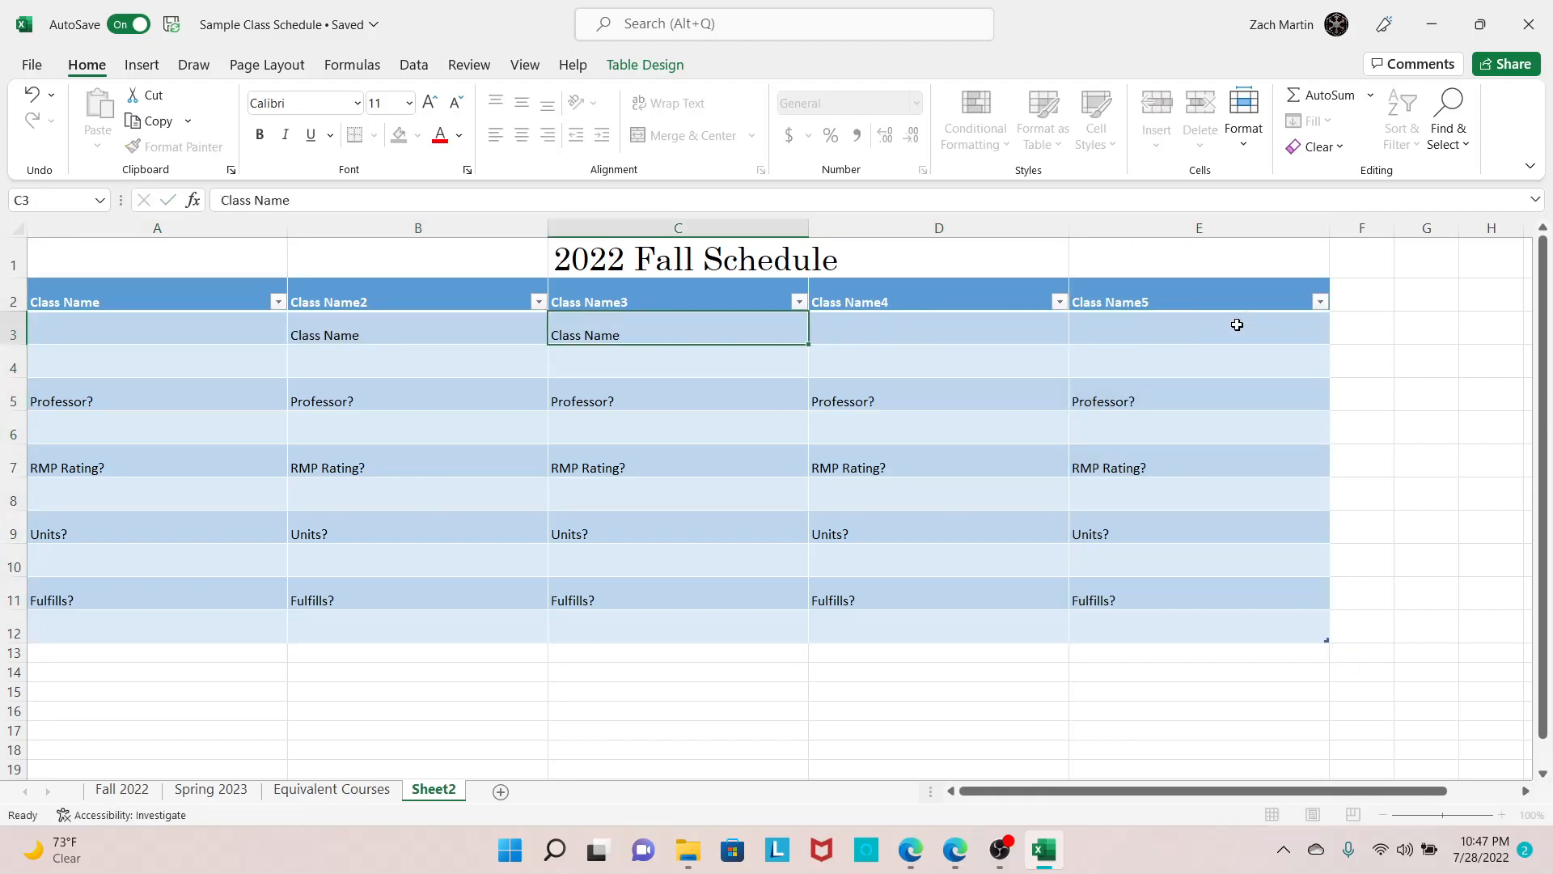
{"action": "key", "text": "BackSpace"}
{"action": "key", "text": "Left"}
{"action": "key", "text": "BackSpace"}
{"action": "key", "text": "Left"}
{"action": "key", "text": "Down"}
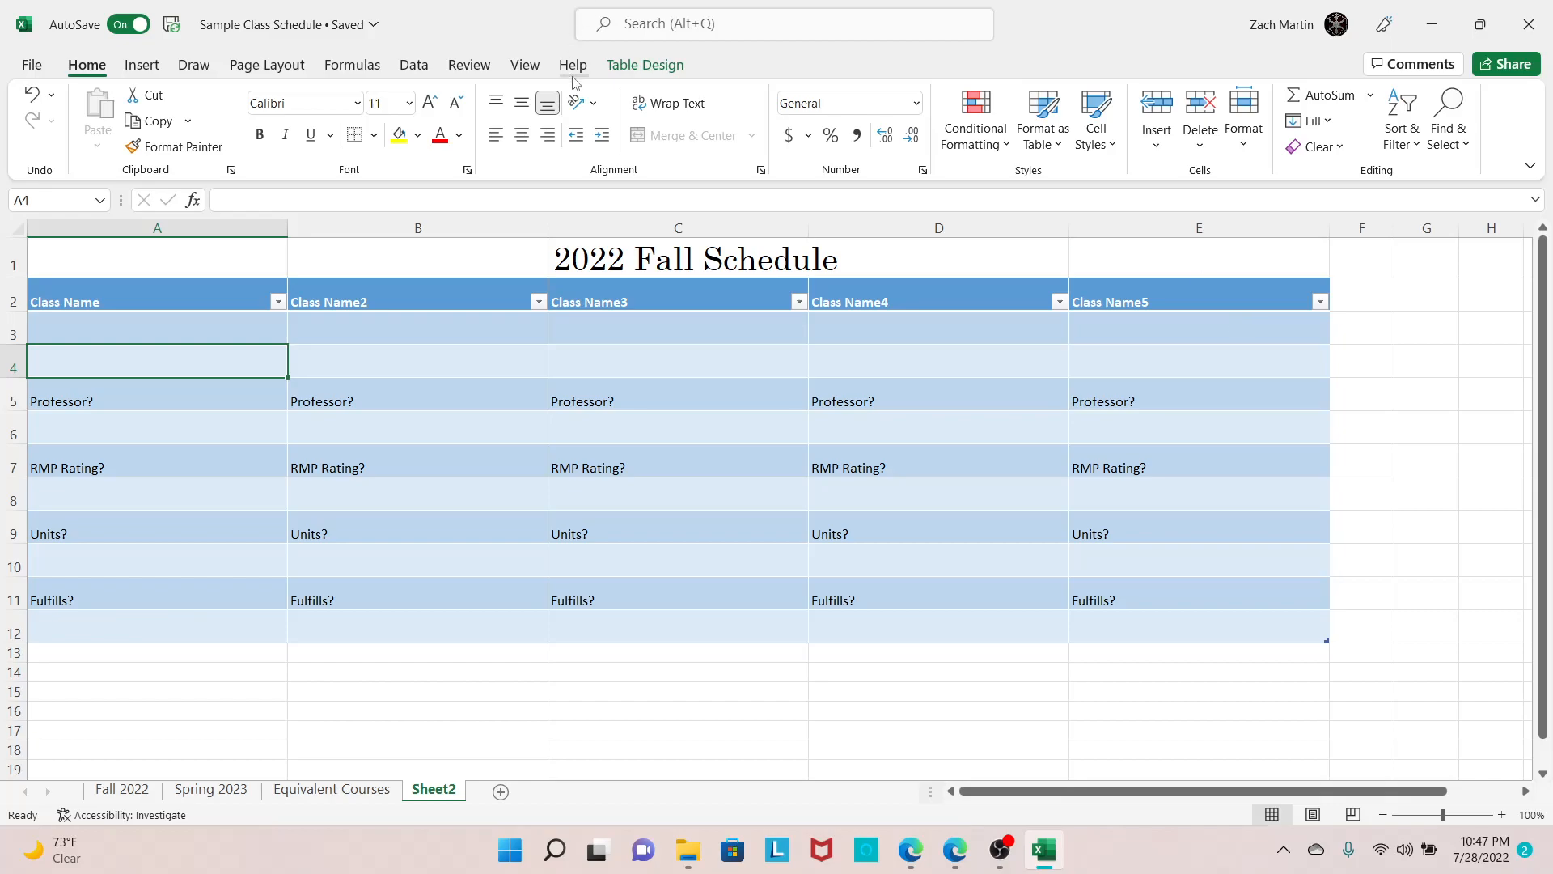
Delete the empty row 4 above the "Professor?" row on Sheet2
{"action": "right_click", "coordinate": [13, 361]}
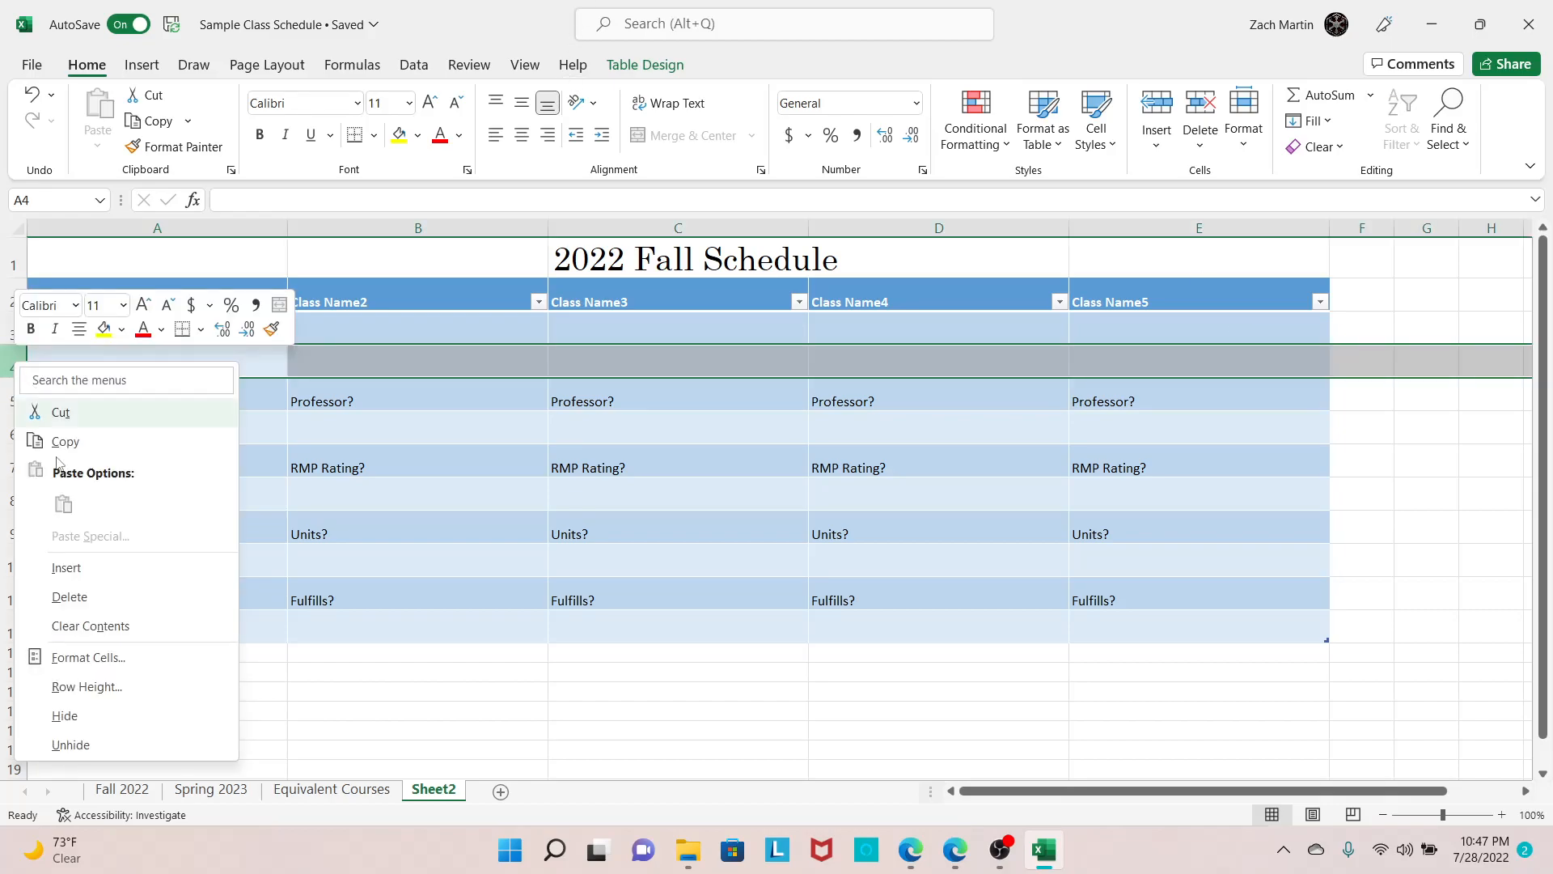
{"action": "left_click", "coordinate": [79, 596]}
{"action": "left_click", "coordinate": [267, 696]}
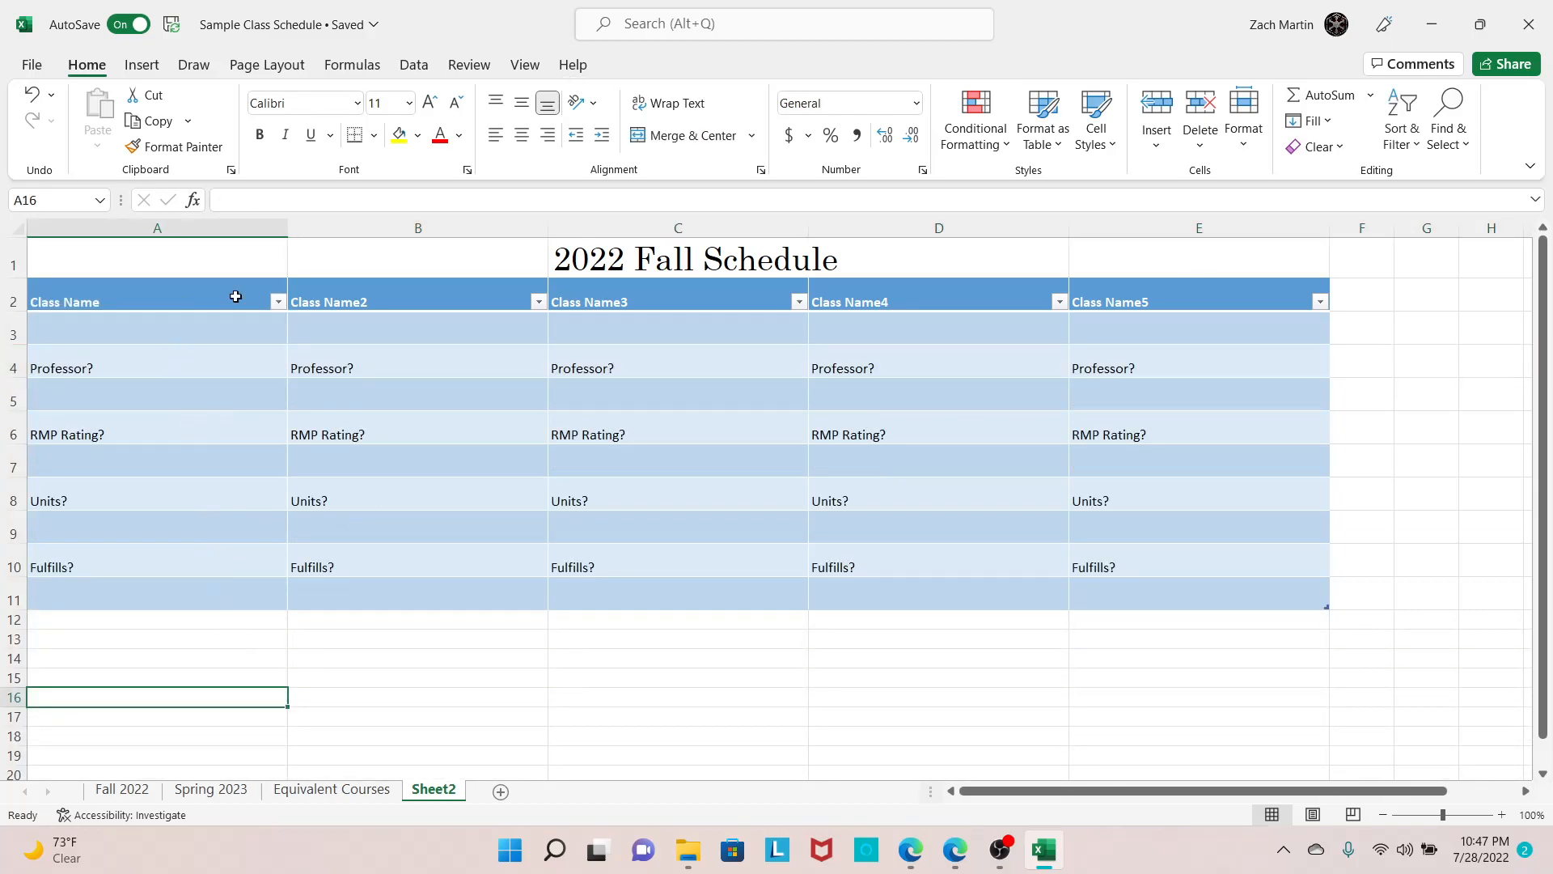
{"action": "left_click", "coordinate": [128, 356]}
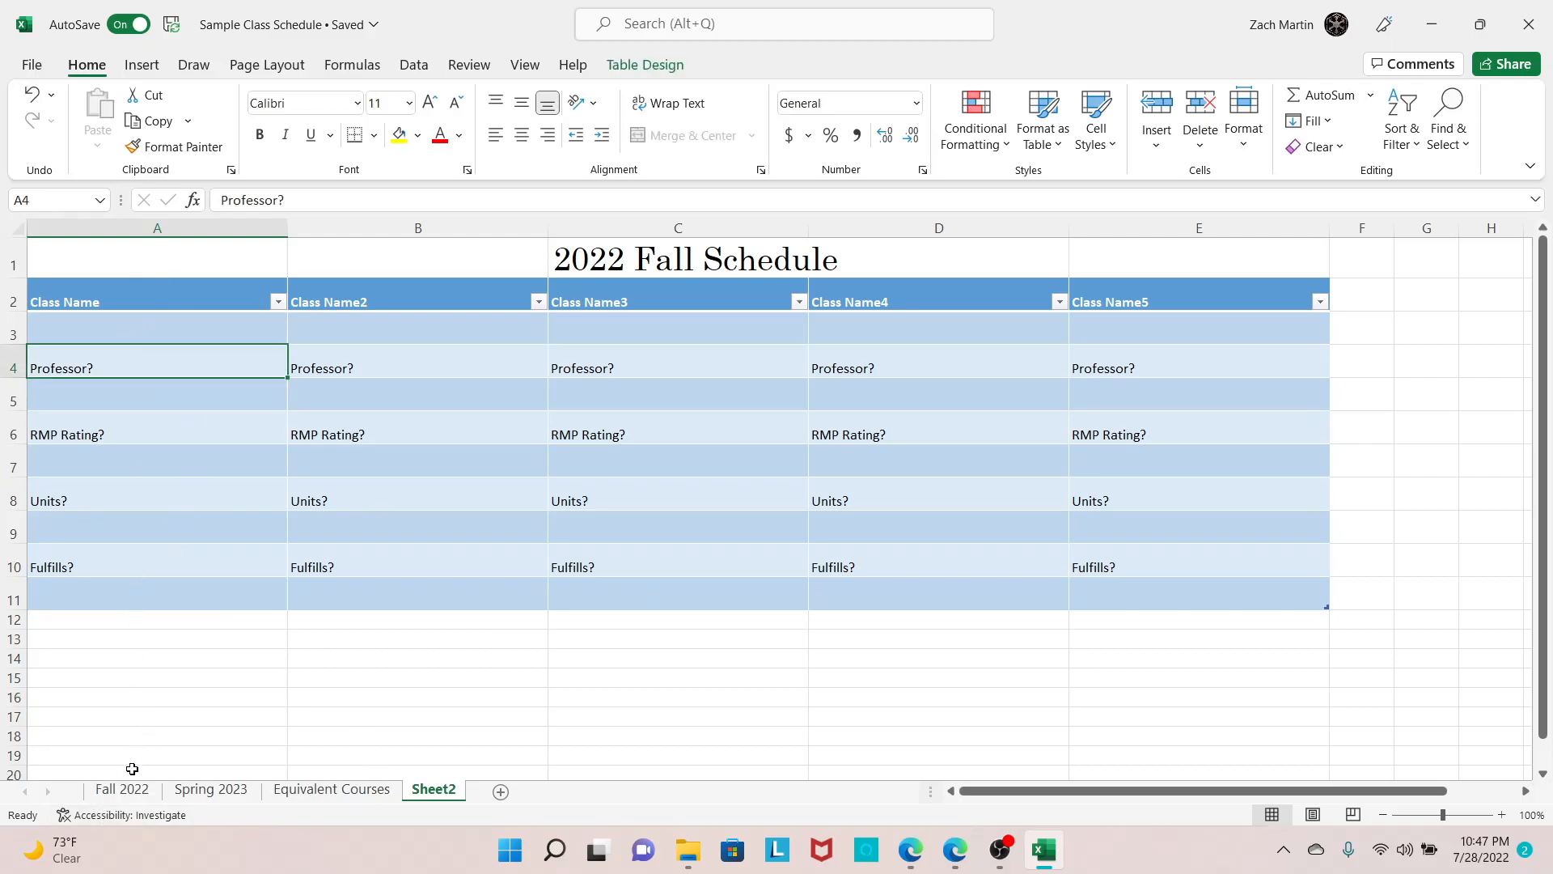
Set the font size of the whole schedule table, A2 to E11, to 14
{"action": "left_click_drag", "start_coordinate": [81, 301], "coordinate": [1300, 593]}
{"action": "left_click", "coordinate": [410, 103]}
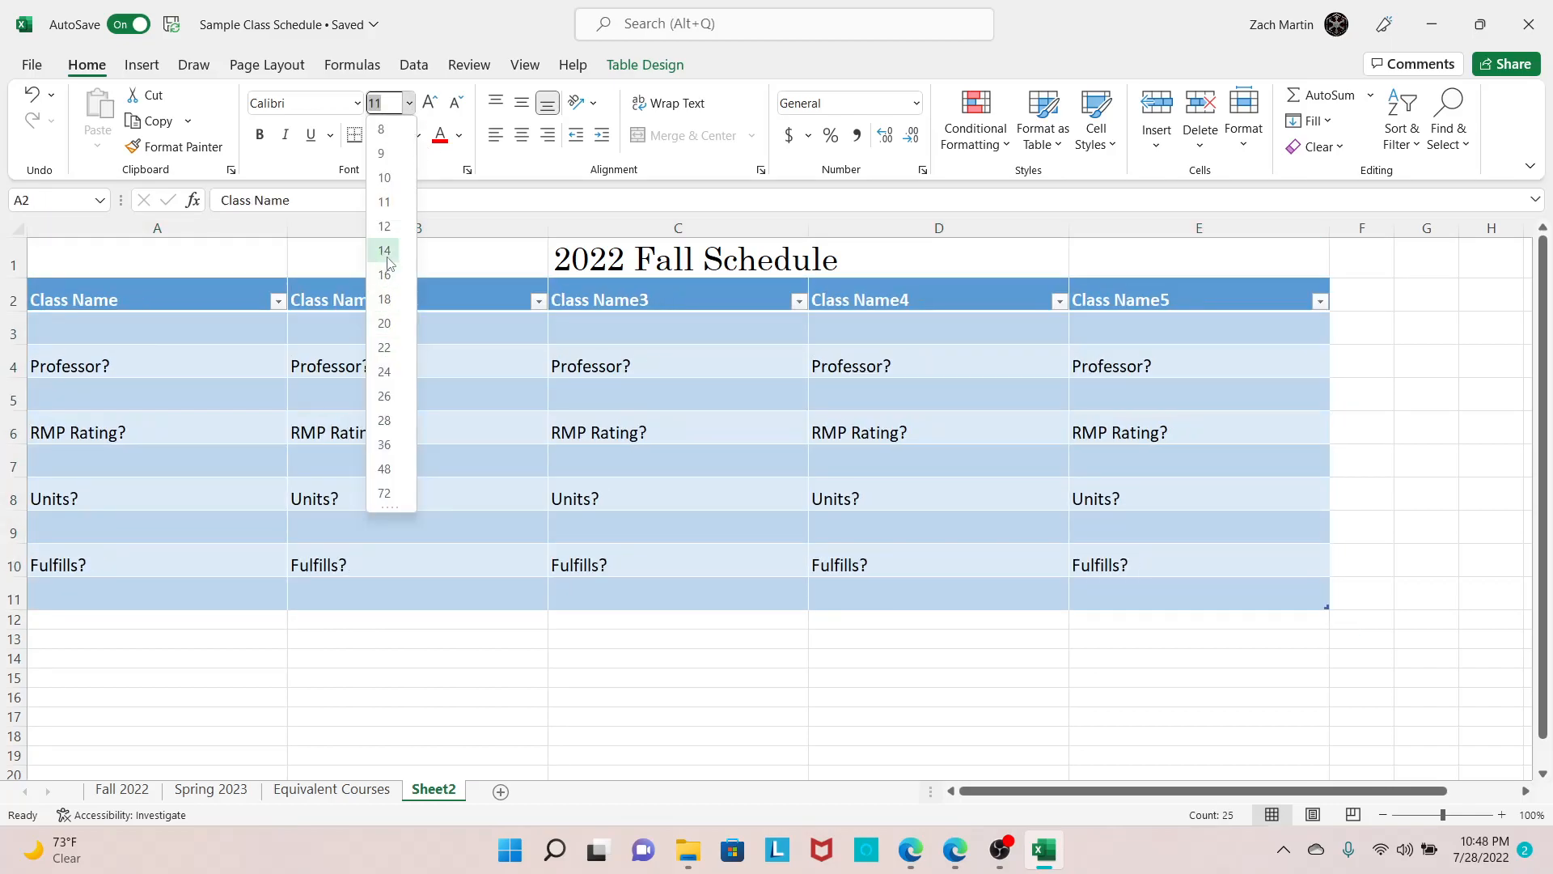
{"action": "key", "text": "Escape"}
{"action": "left_click", "coordinate": [456, 661]}
Examine the rating list in H2 to H6 beside the schedule on the Fall 2022 sheet
{"action": "left_click", "coordinate": [122, 789]}
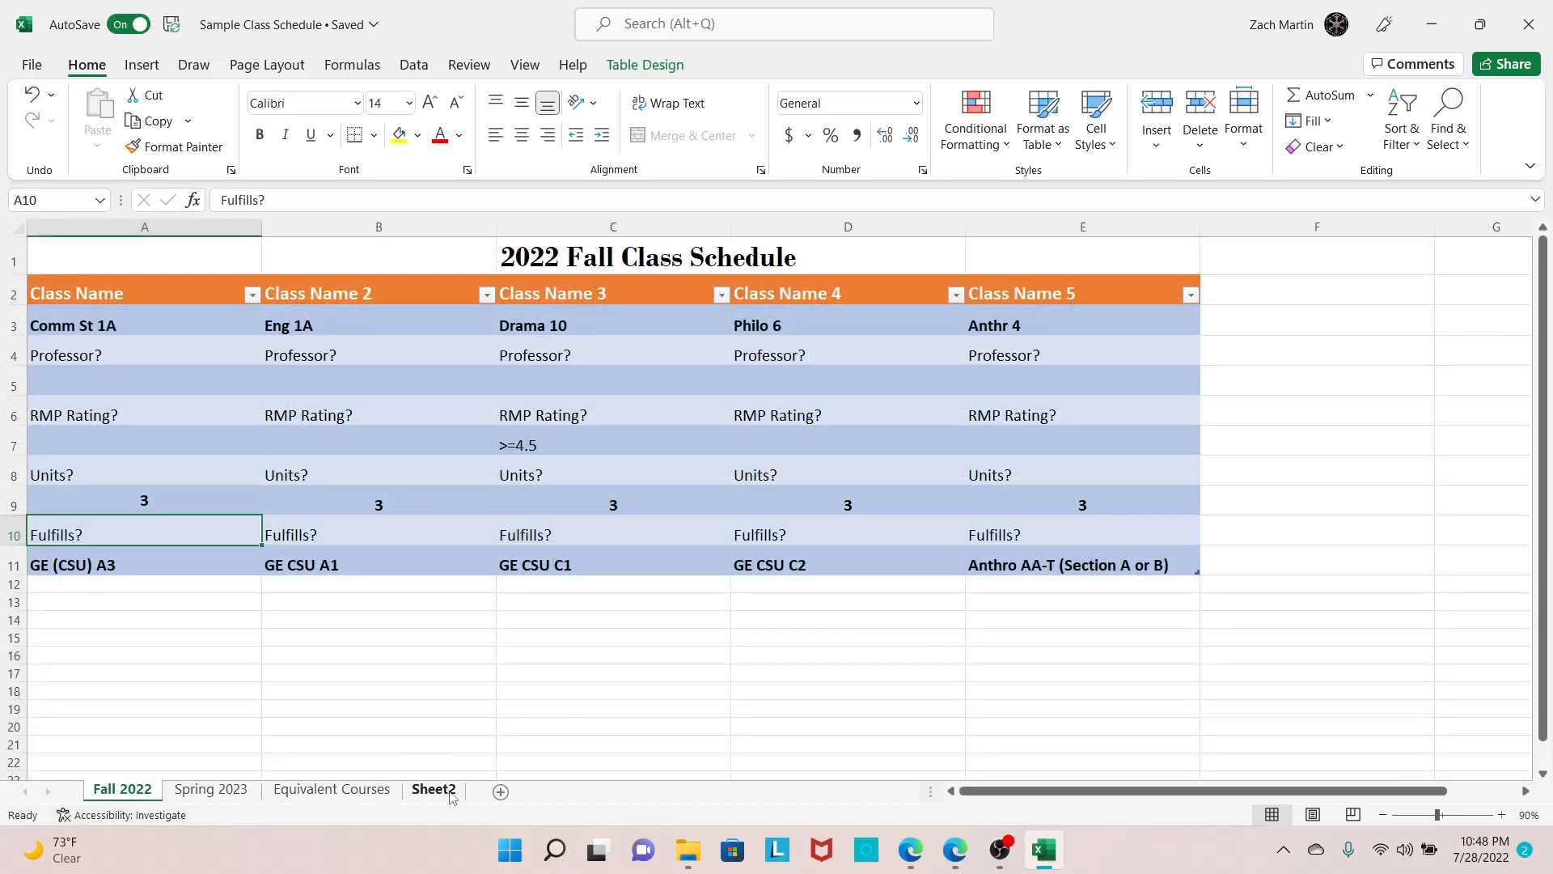
{"action": "left_click", "coordinate": [435, 789]}
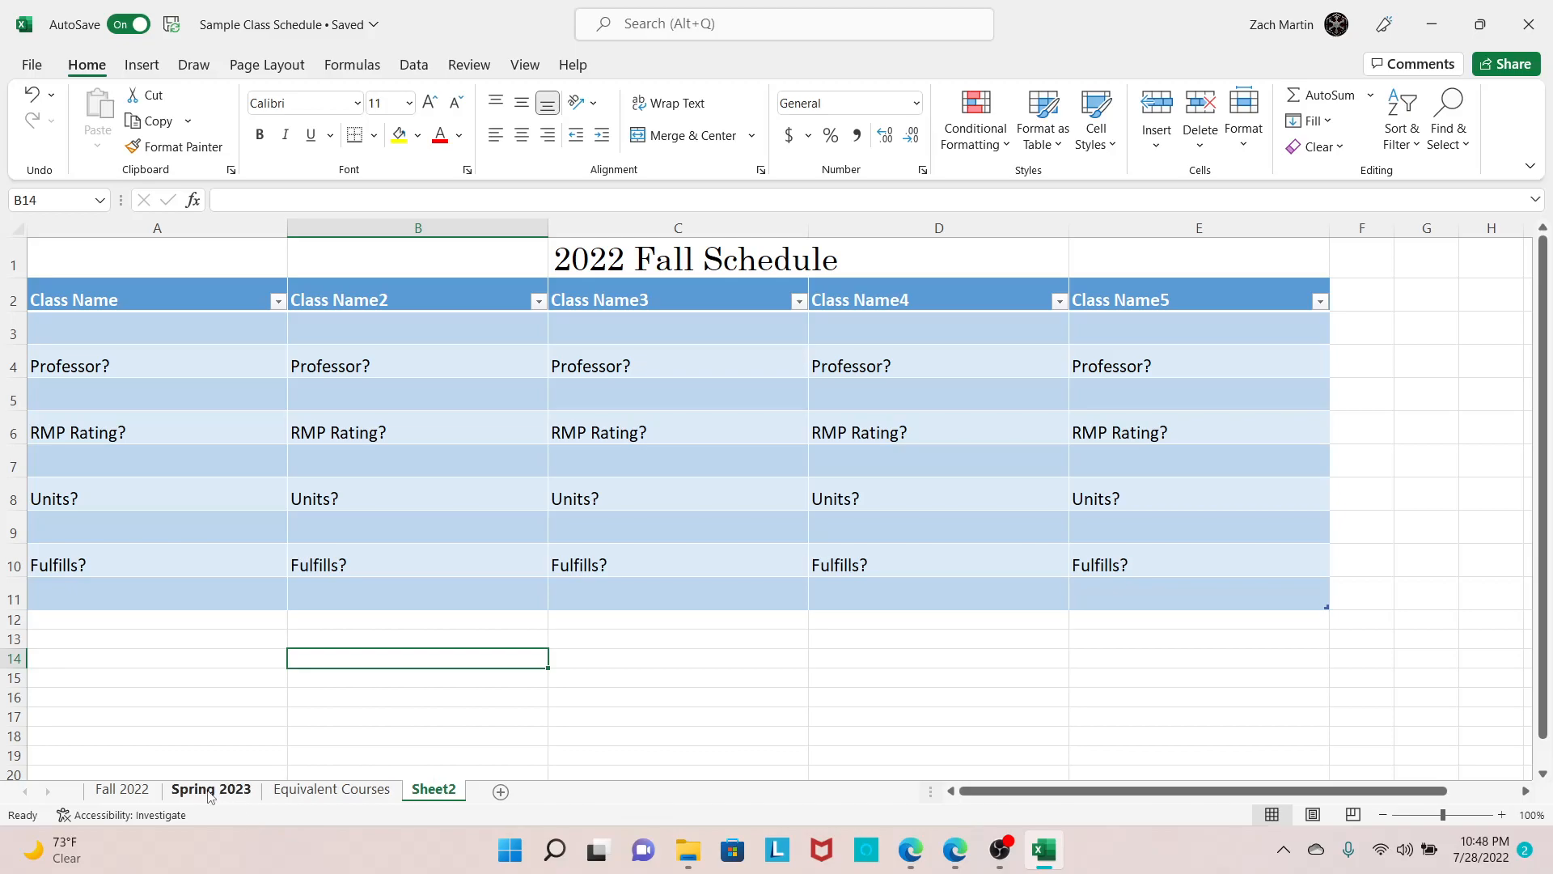
{"action": "left_click", "coordinate": [122, 789]}
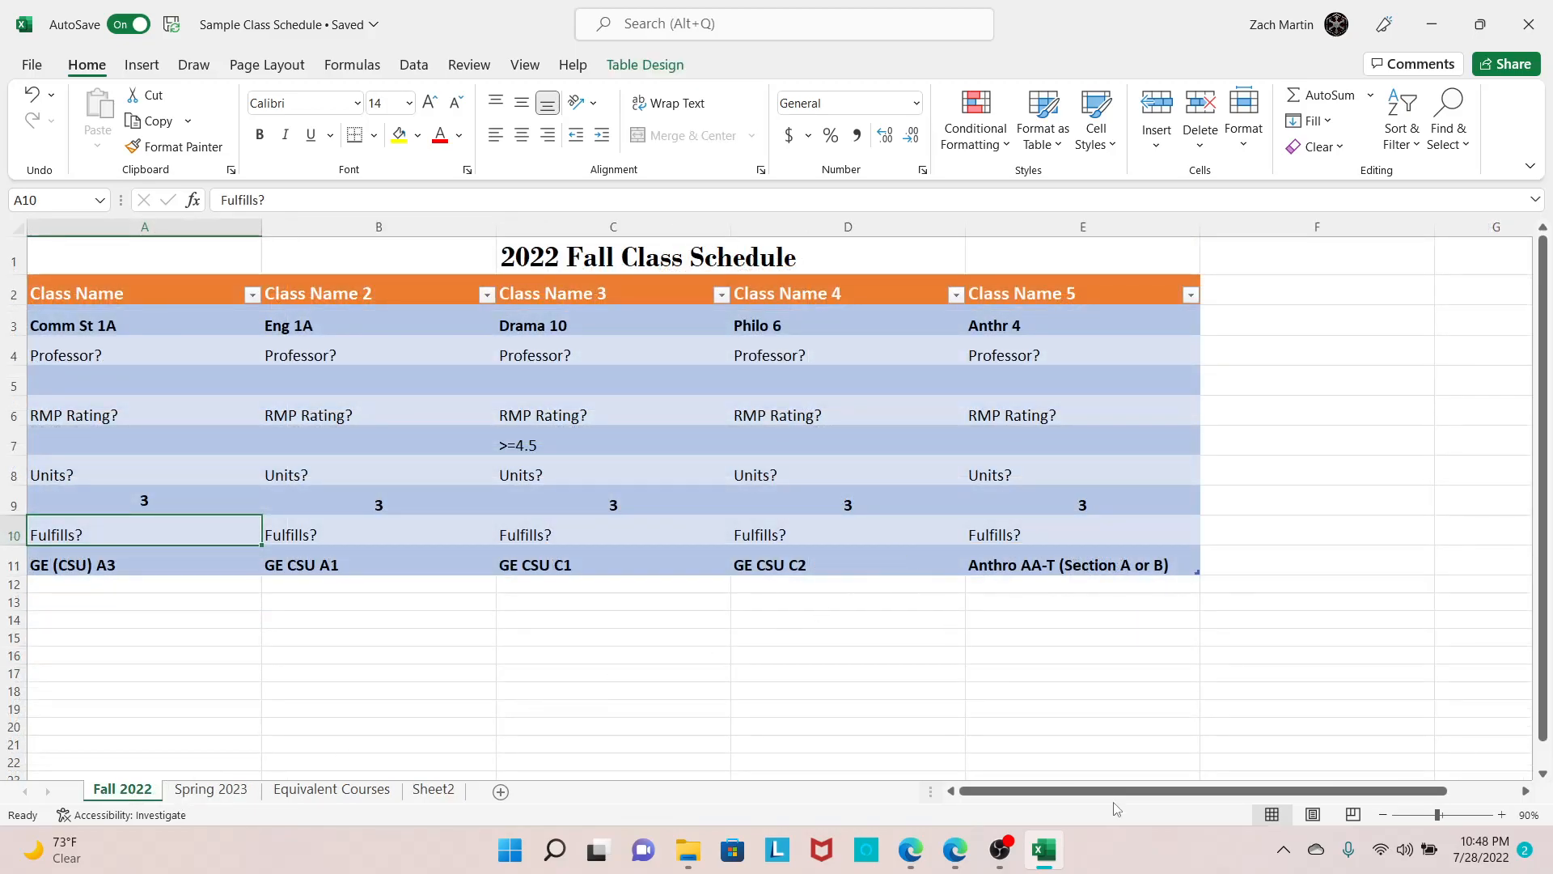
{"action": "left_click_drag", "start_coordinate": [1034, 791], "coordinate": [1090, 791]}
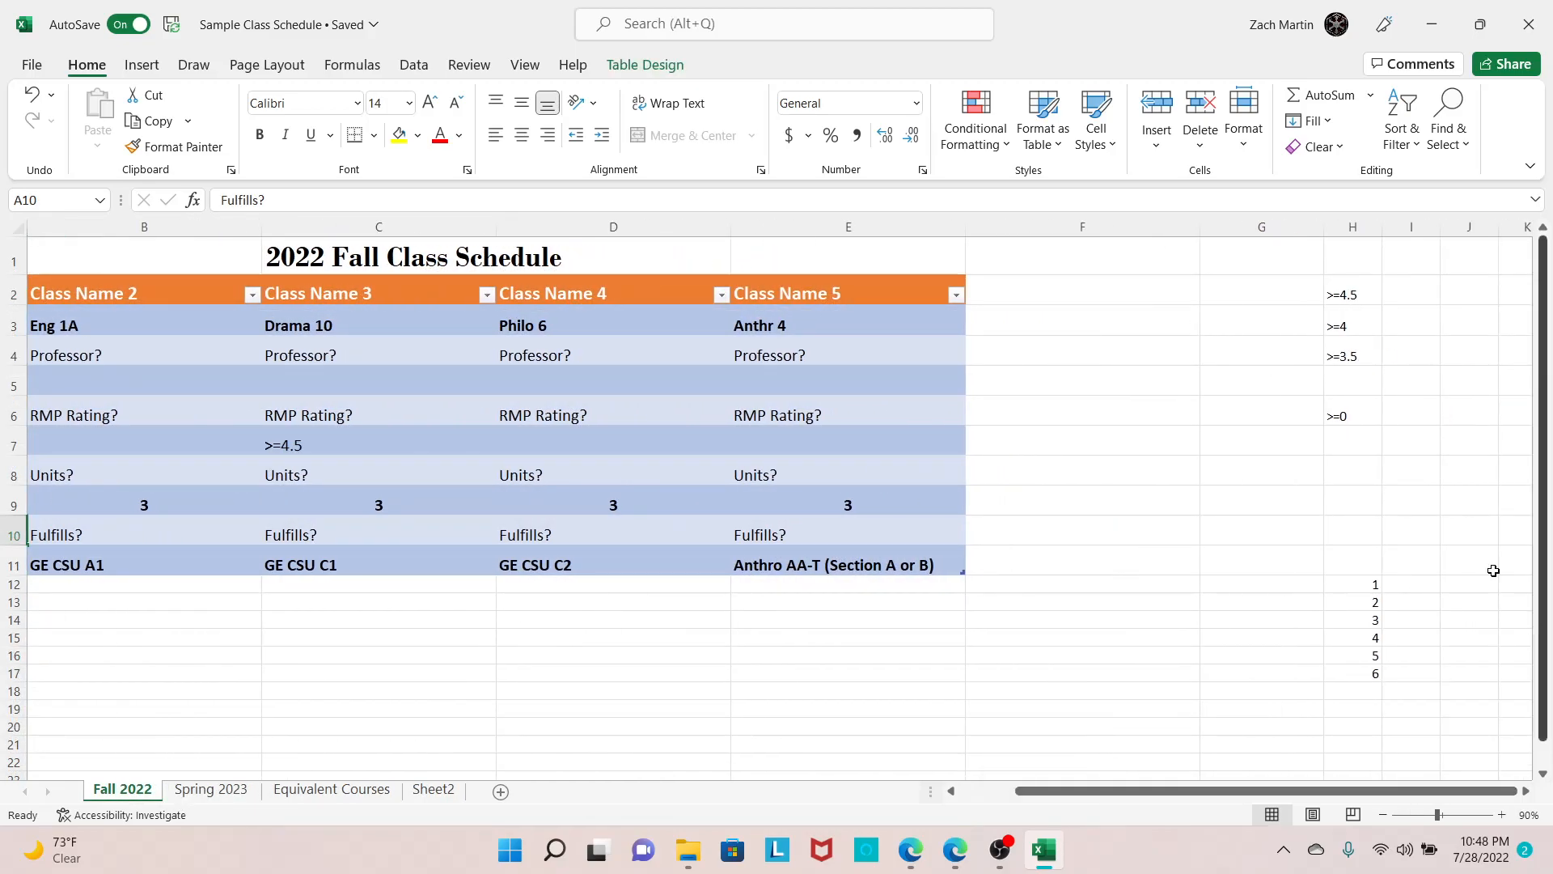
{"action": "left_click_drag", "start_coordinate": [1329, 288], "coordinate": [1347, 416]}
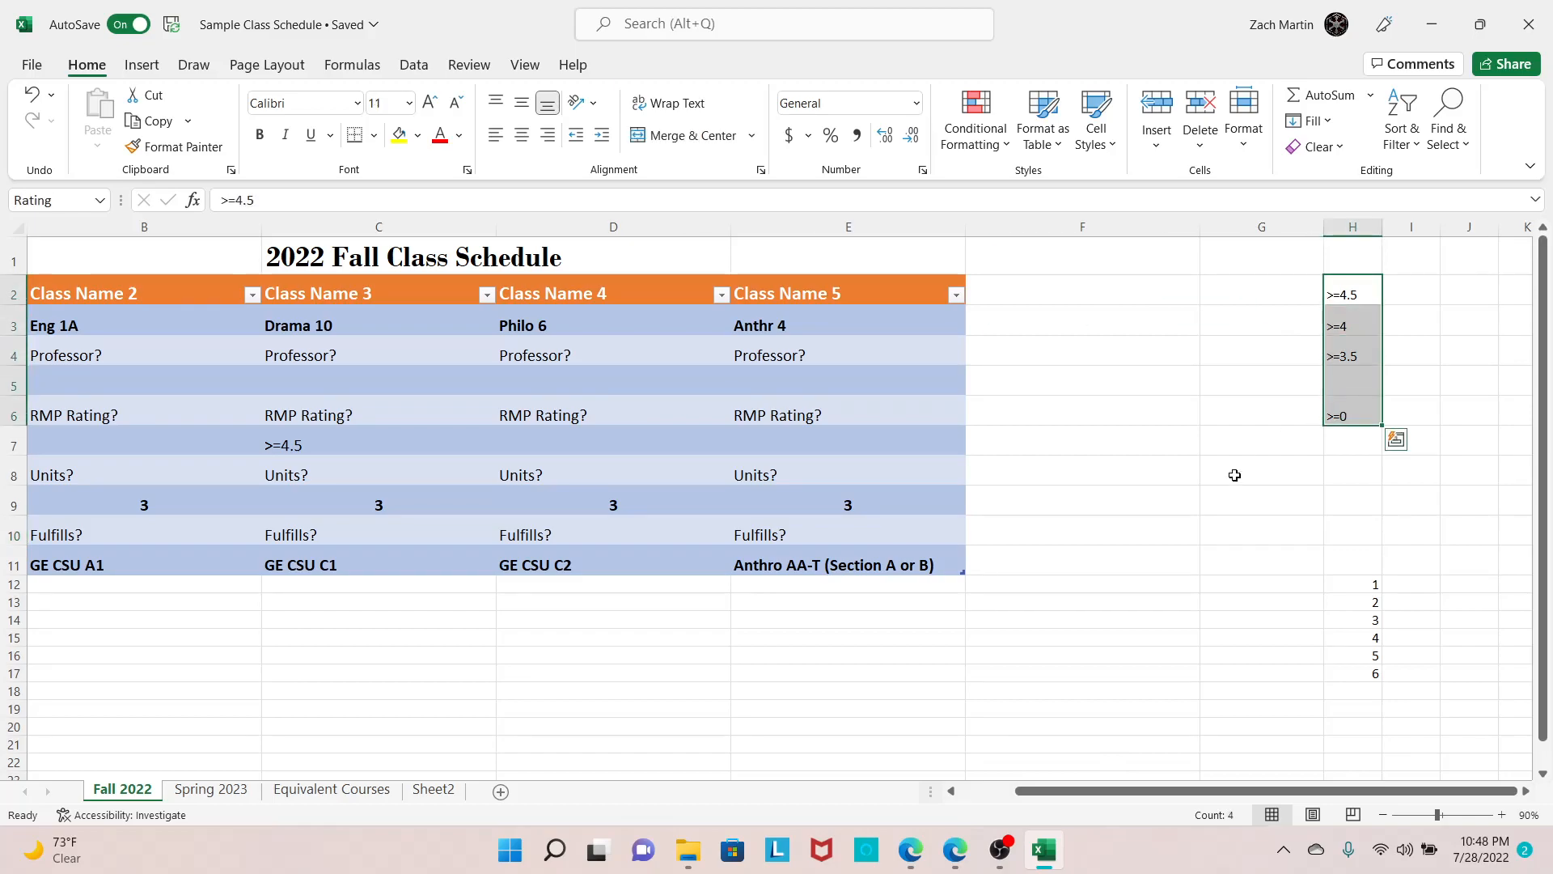
{"action": "left_click_drag", "start_coordinate": [1157, 777], "coordinate": [1044, 790]}
{"action": "left_click", "coordinate": [784, 551]}
{"action": "scroll", "coordinate": [890, 598], "scroll_direction": "up", "scroll_amount": 2}
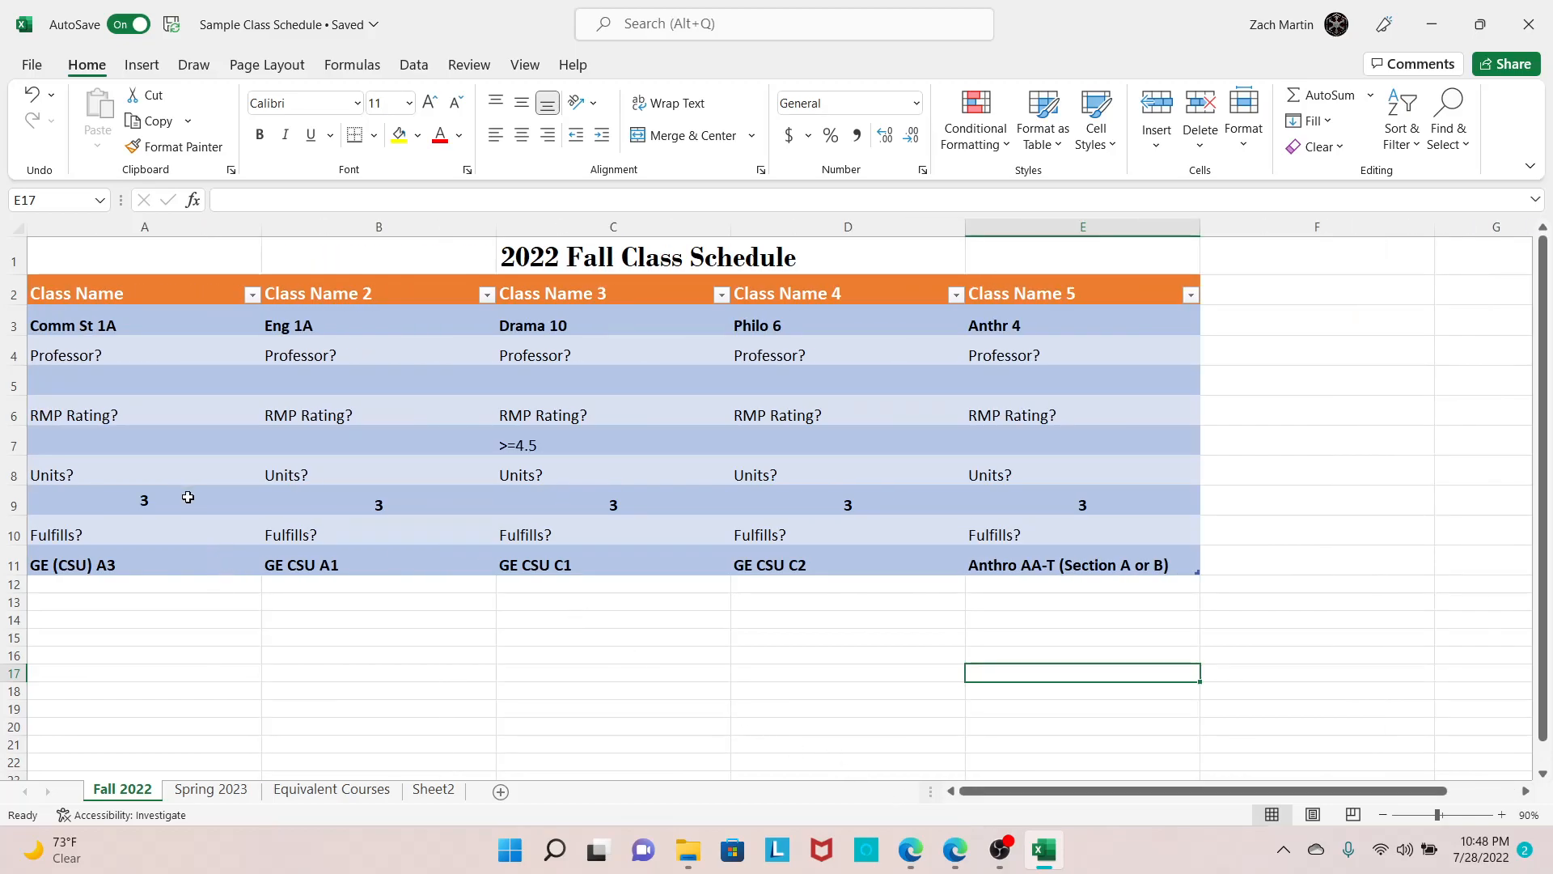
Review the choices in the units drop-down of cell A9 without changing the selection
{"action": "left_click", "coordinate": [214, 501]}
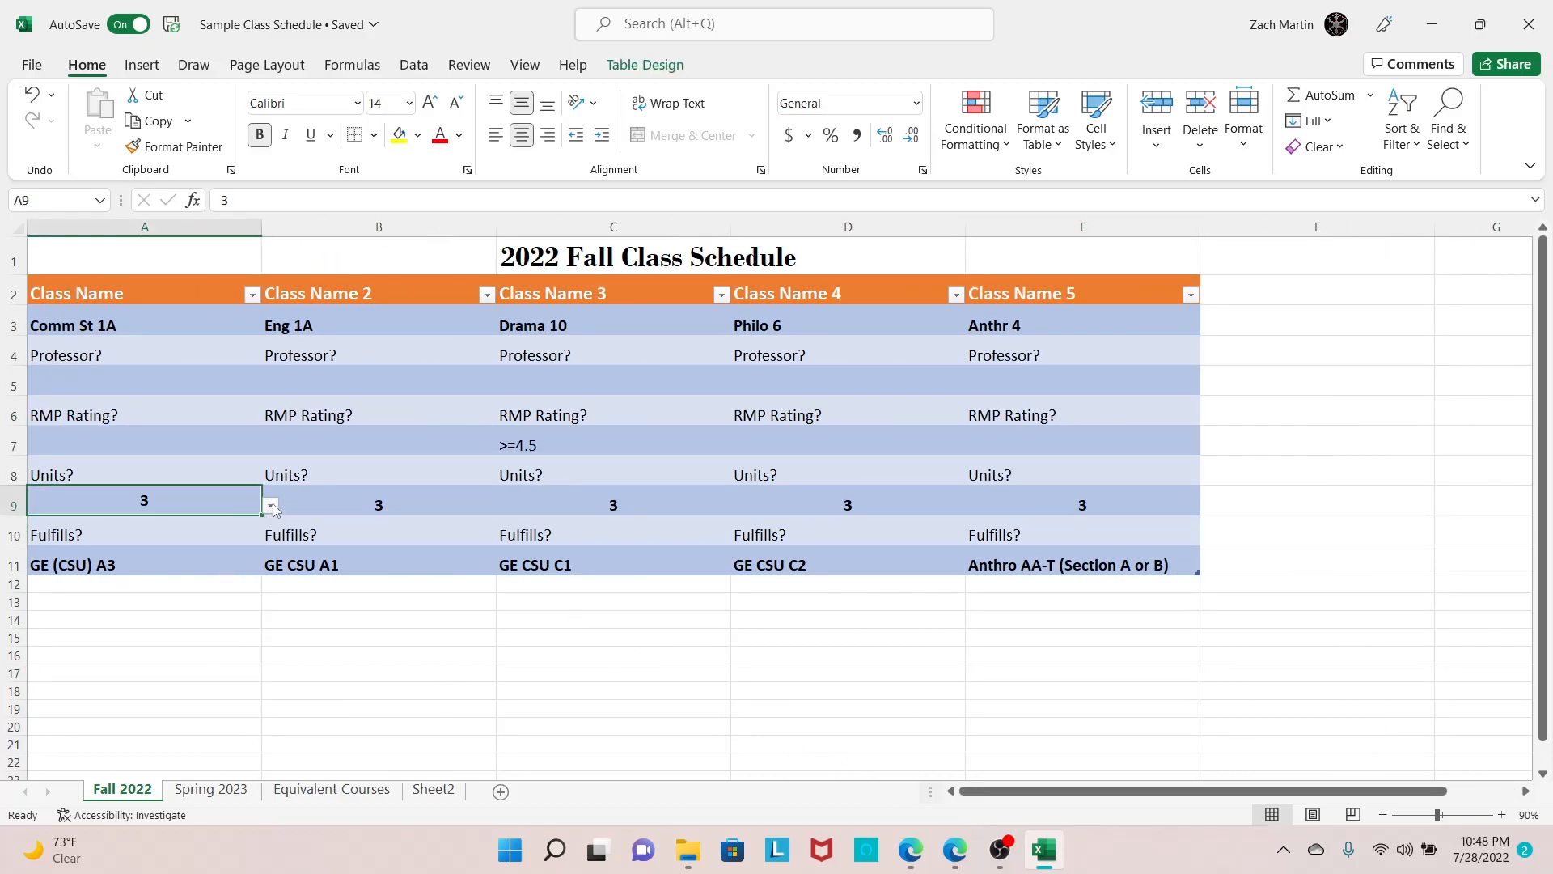
{"action": "left_click", "coordinate": [272, 506]}
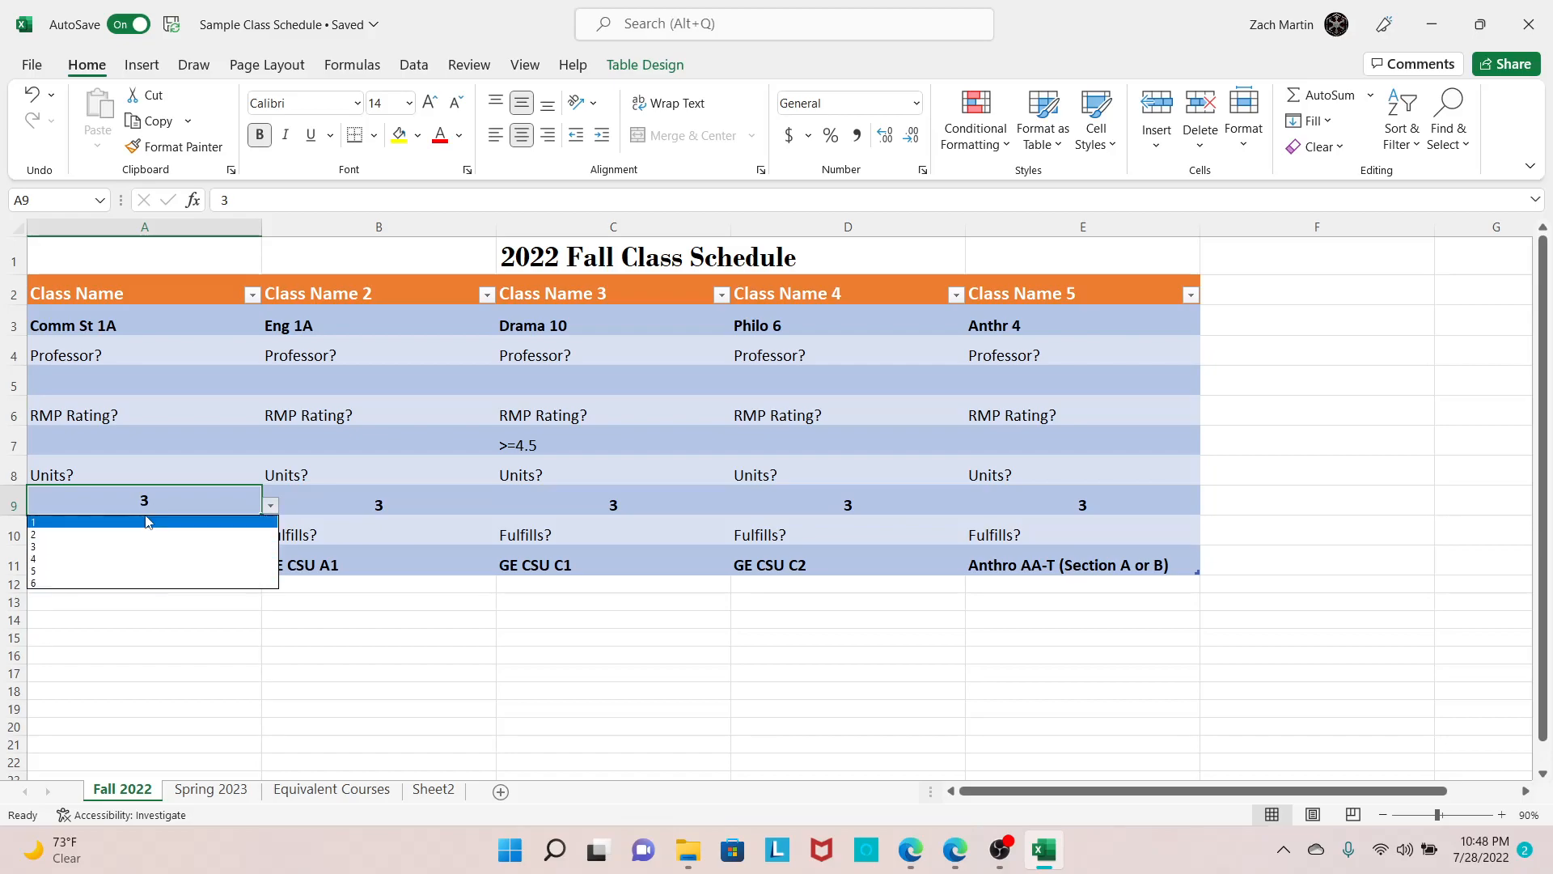
{"action": "left_click", "coordinate": [514, 630]}
{"action": "mouse_move", "coordinate": [1089, 790]}
{"action": "left_mouse_down"}
{"action": "mouse_move", "coordinate": [1136, 801]}
{"action": "mouse_move", "coordinate": [1088, 792]}
{"action": "left_mouse_up"}
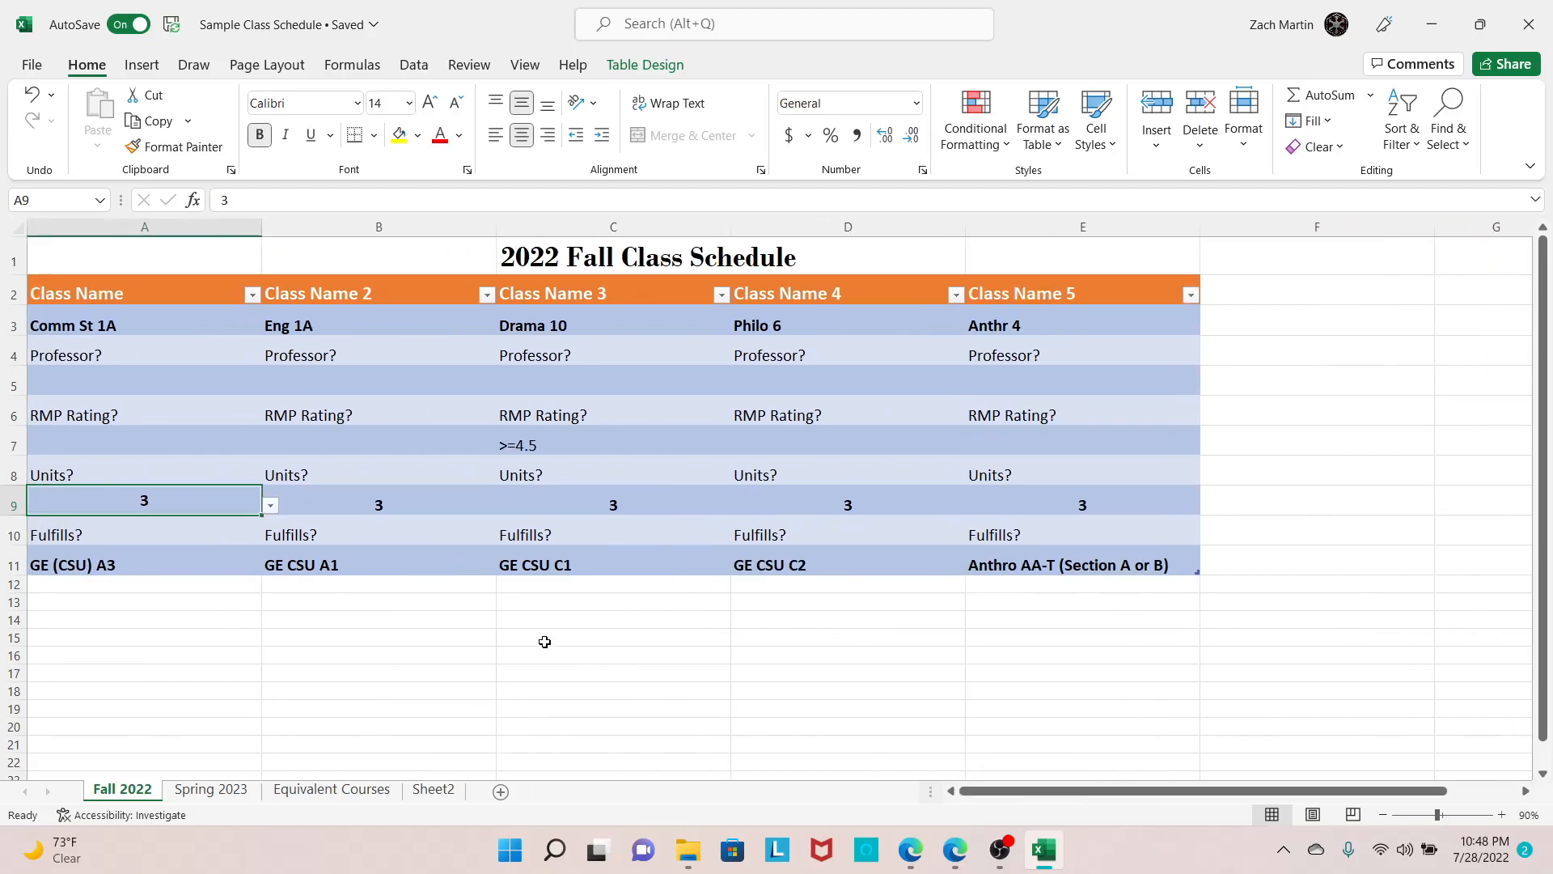
{"action": "left_click", "coordinate": [270, 506]}
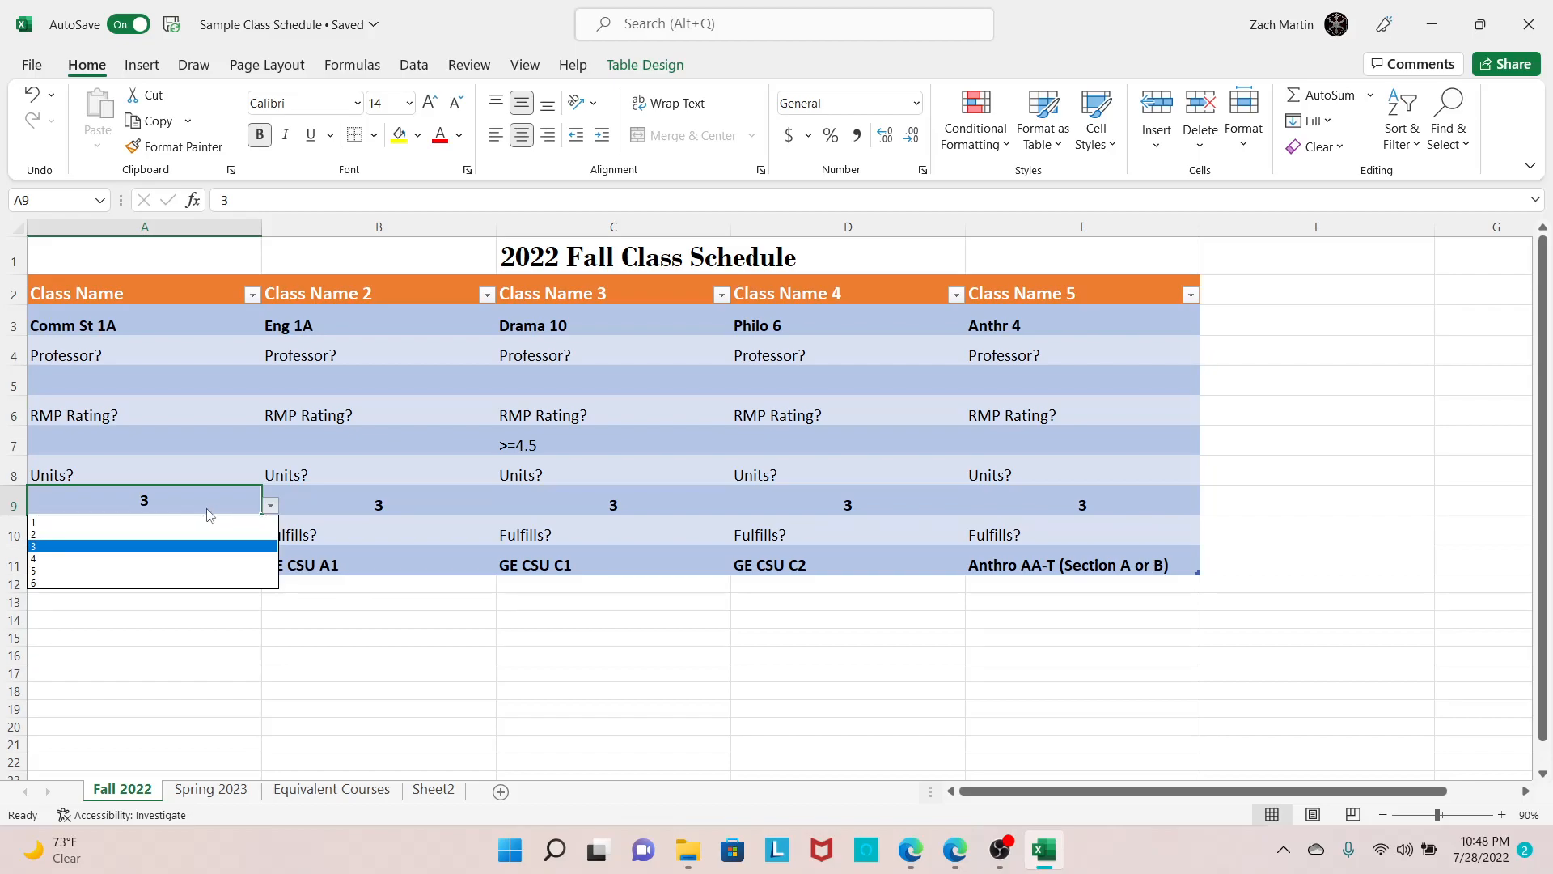
{"action": "left_click", "coordinate": [259, 617]}
Try to enter 0.5 as the units value in cell A9
{"action": "double_click", "coordinate": [171, 497]}
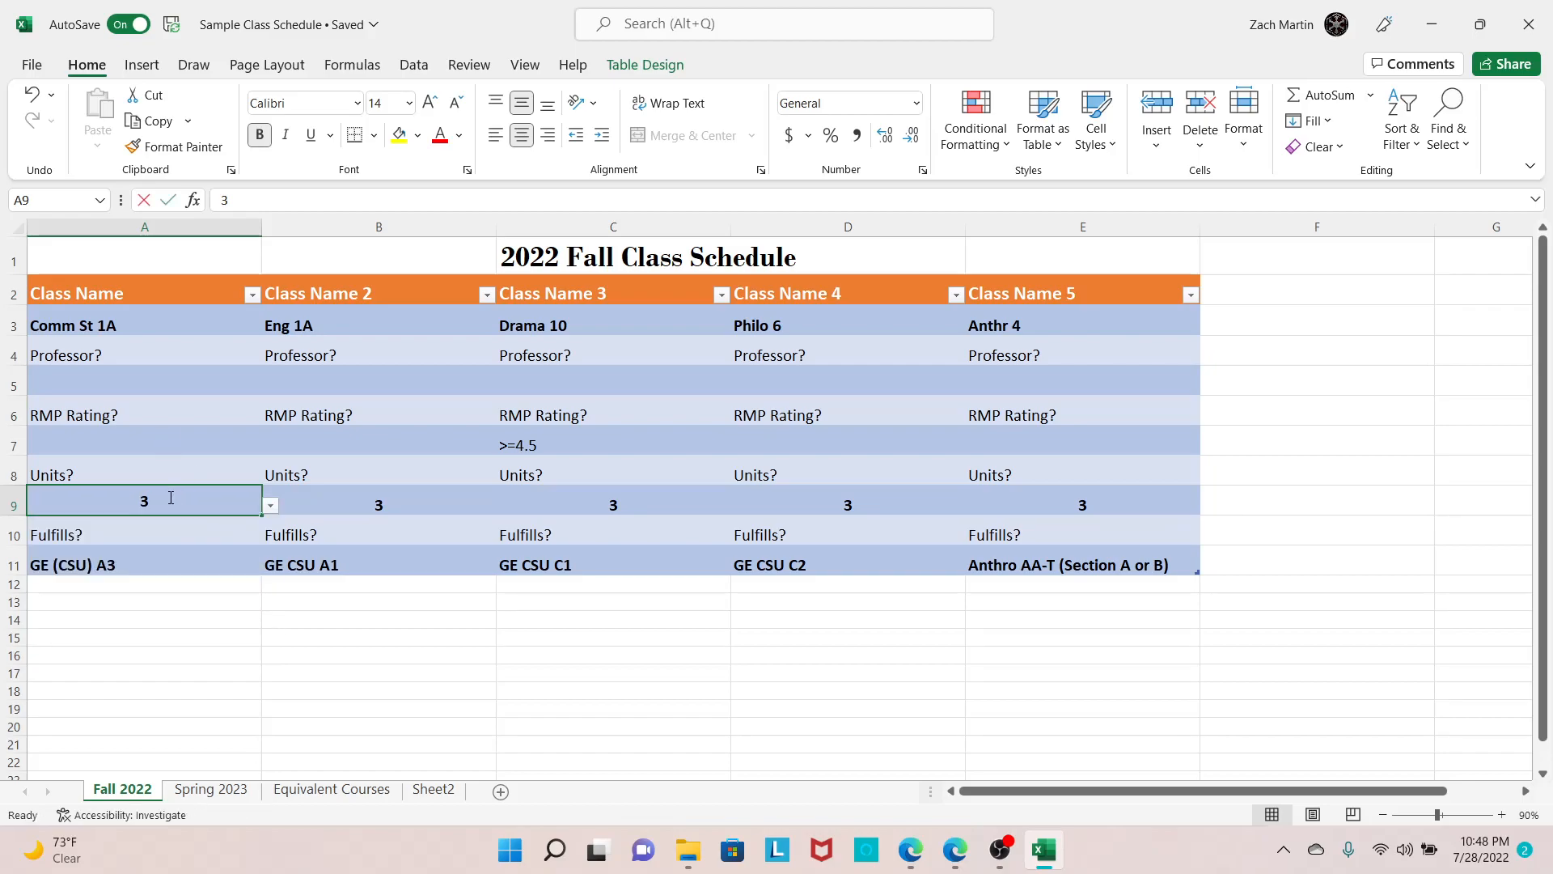
{"action": "left_click_drag", "start_coordinate": [171, 498], "coordinate": [73, 494]}
{"action": "type", "text": "0.5"}
{"action": "key", "text": "Return"}
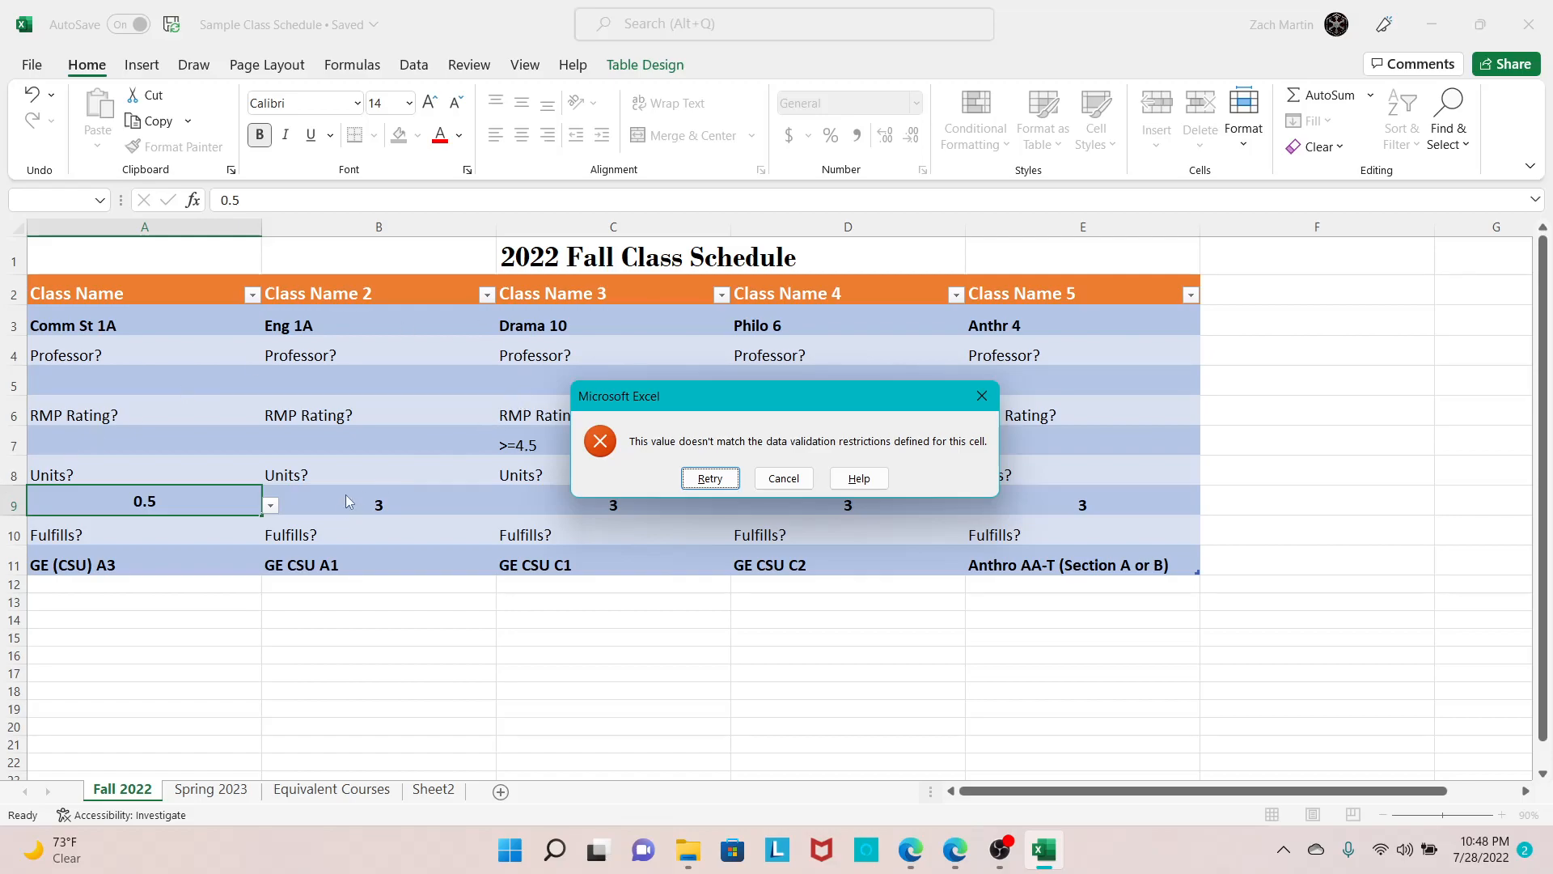
{"action": "left_click", "coordinate": [981, 396]}
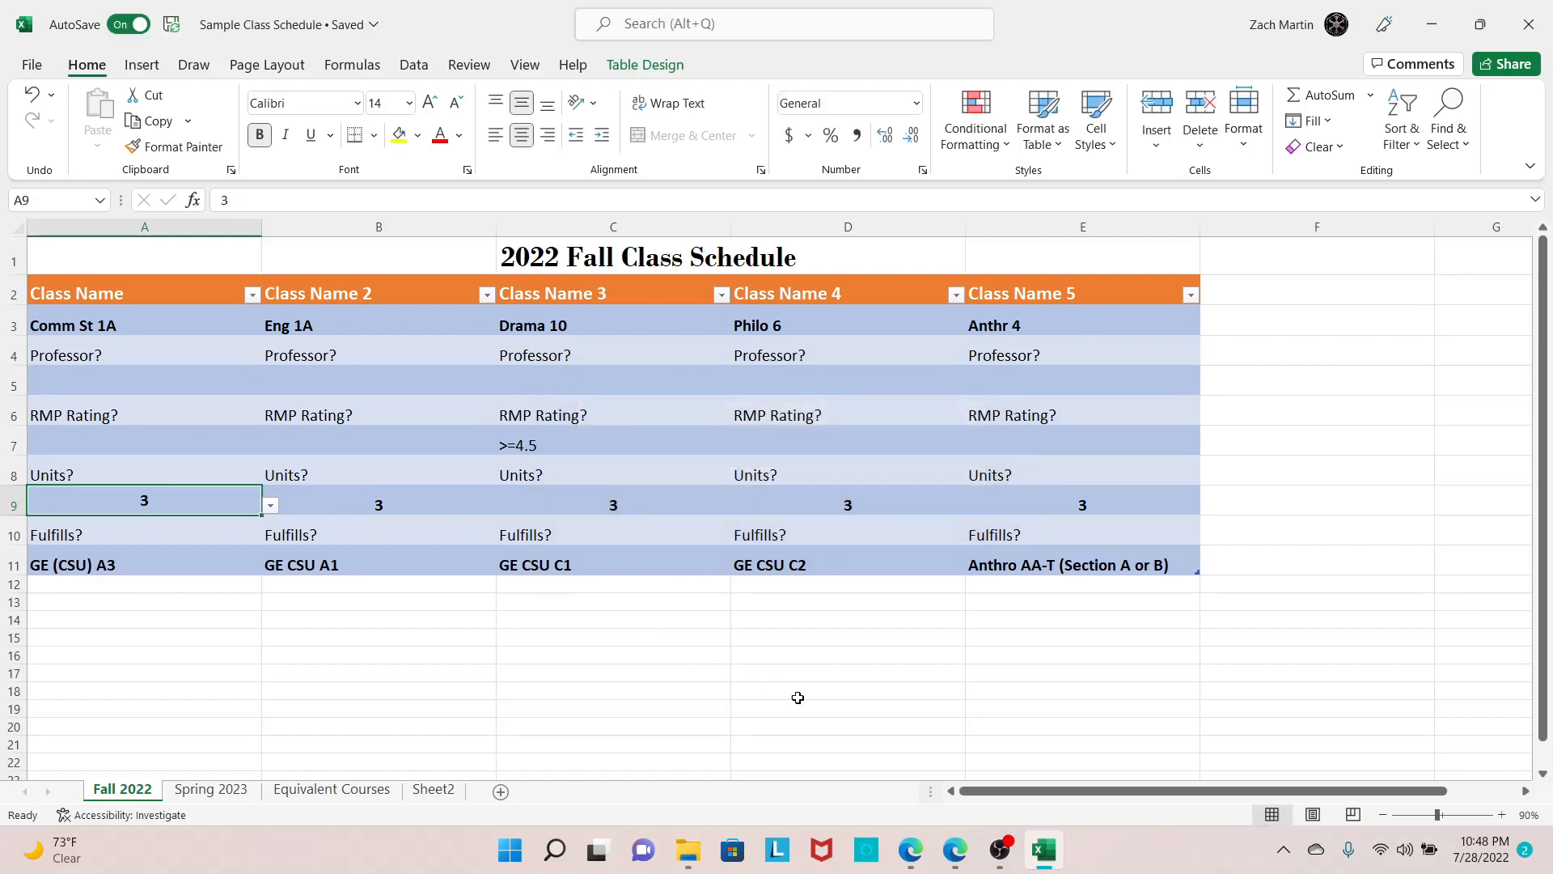
Compare the units list in H12 to H17 and the rating list above it with the schedule's rows
{"action": "left_click_drag", "start_coordinate": [1033, 793], "coordinate": [1139, 812]}
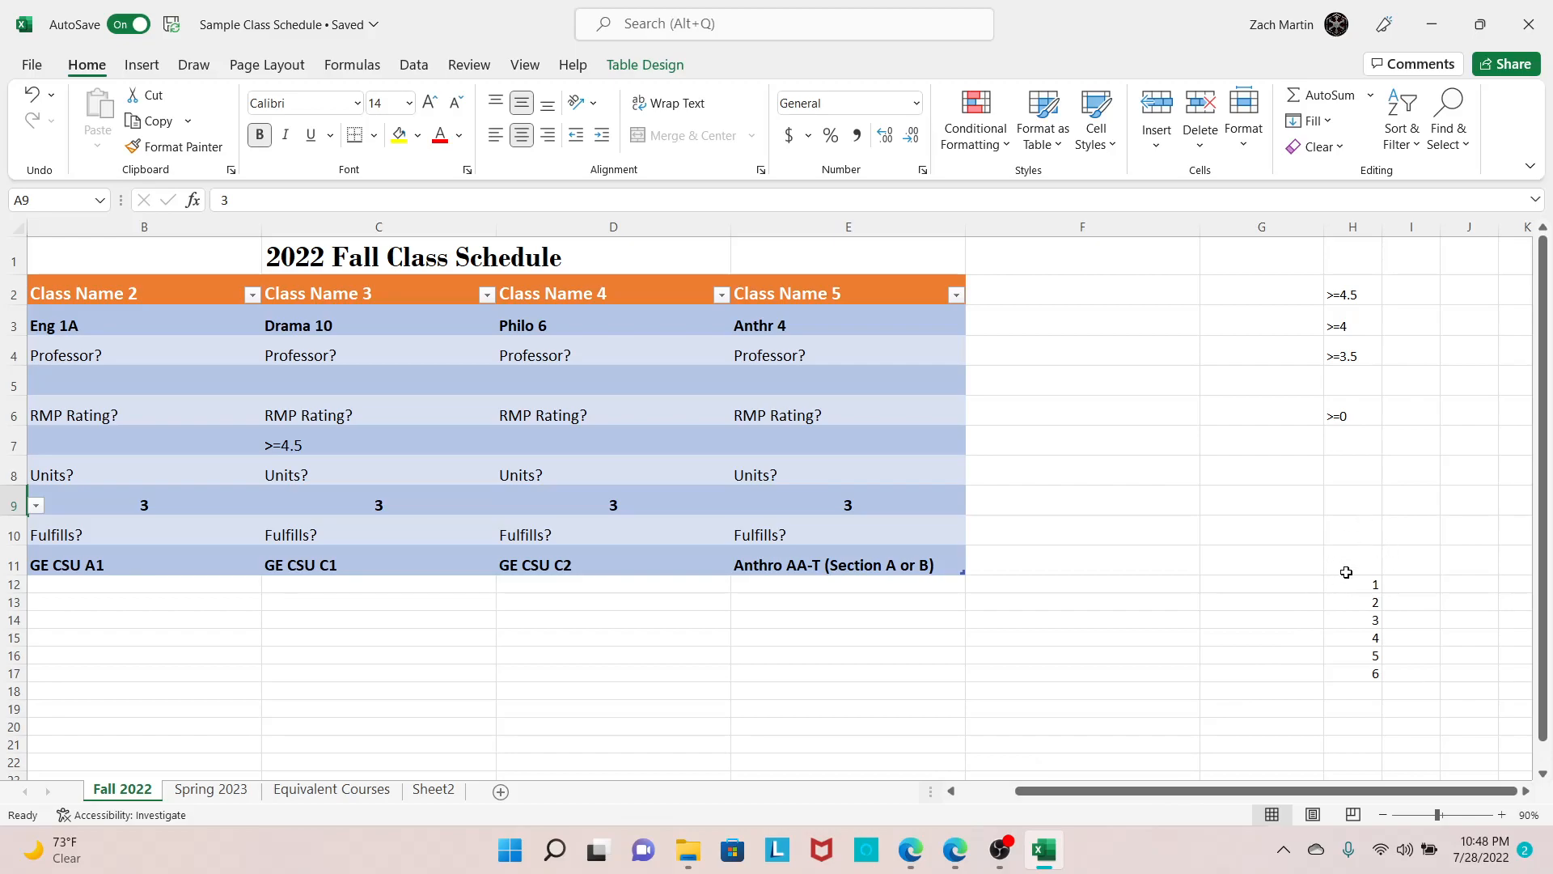
{"action": "left_click_drag", "start_coordinate": [1060, 778], "coordinate": [971, 777]}
{"action": "scroll", "coordinate": [1085, 437], "scroll_direction": "up", "scroll_amount": 4}
{"action": "left_click_drag", "start_coordinate": [1083, 468], "coordinate": [1085, 438]}
{"action": "scroll", "coordinate": [1052, 597], "scroll_direction": "down", "scroll_amount": 1}
{"action": "left_click", "coordinate": [1029, 585]}
{"action": "scroll", "coordinate": [1030, 583], "scroll_direction": "up", "scroll_amount": 1}
{"action": "left_click", "coordinate": [1055, 581]}
{"action": "mouse_move", "coordinate": [1036, 792]}
{"action": "left_mouse_down"}
{"action": "mouse_move", "coordinate": [975, 792]}
{"action": "mouse_move", "coordinate": [1031, 791]}
{"action": "left_mouse_up"}
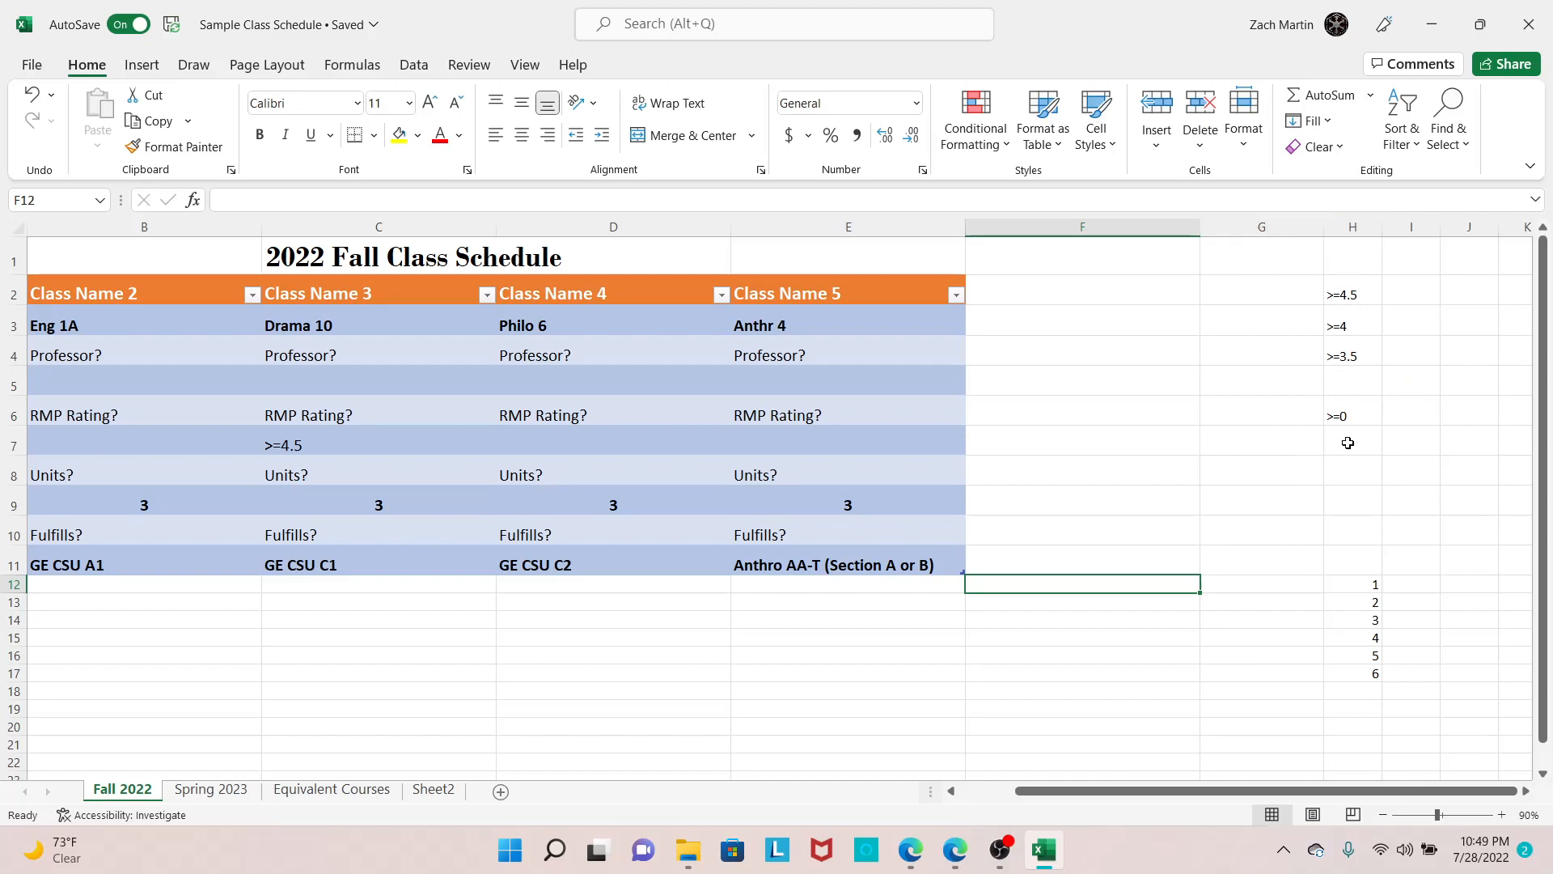
{"action": "left_click_drag", "start_coordinate": [1117, 791], "coordinate": [1058, 797]}
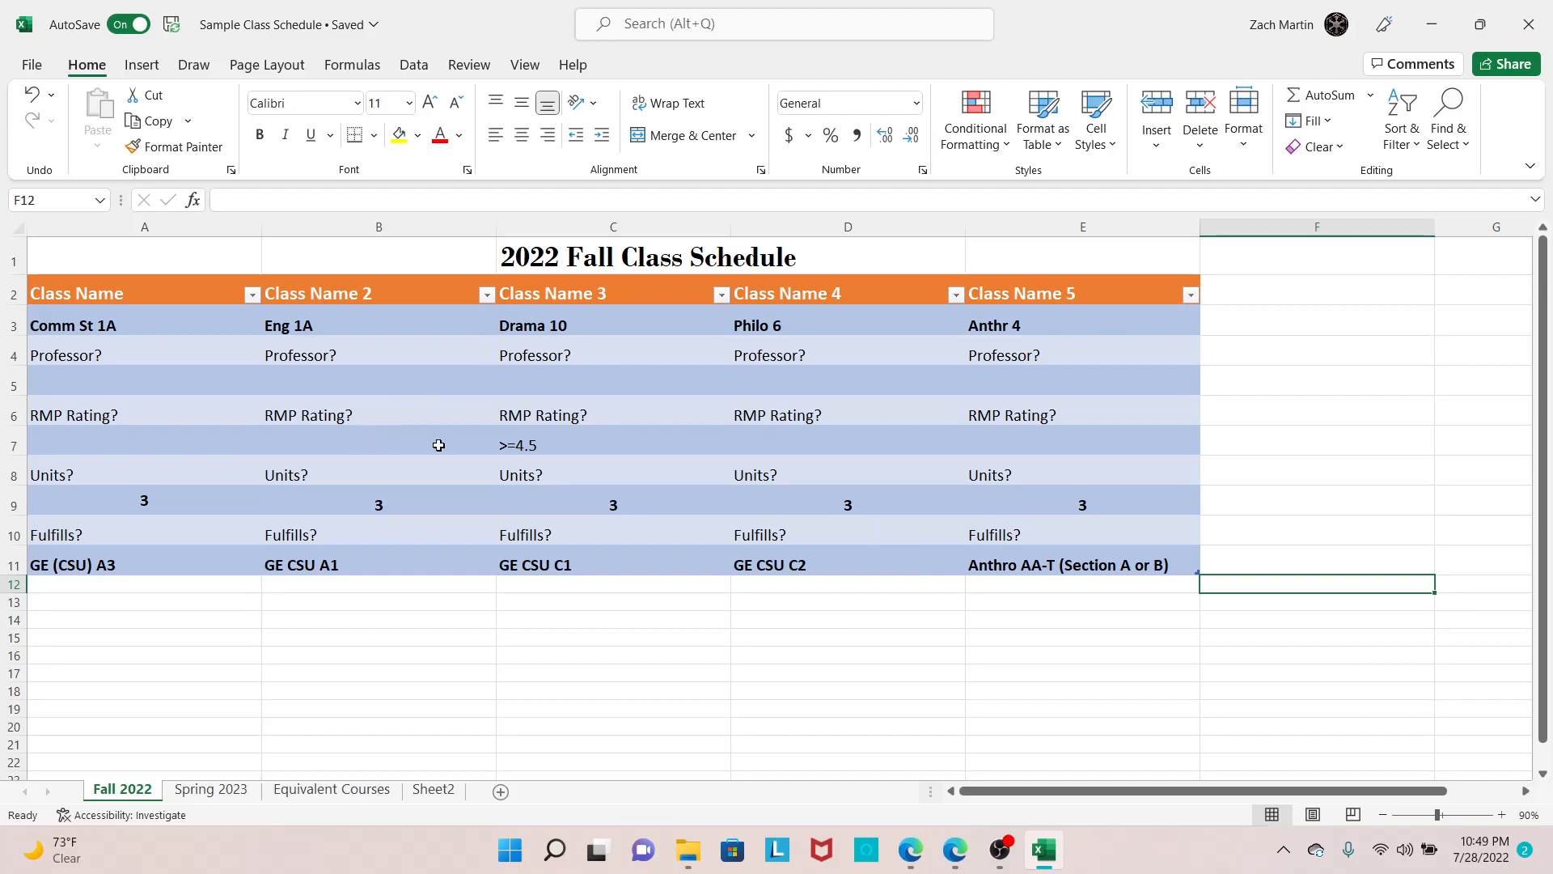
Choose an RMP rating of >=3.5 in B7 and >=4.5 in A7 from their drop-down lists
{"action": "left_click", "coordinate": [486, 447]}
{"action": "left_click", "coordinate": [505, 445]}
{"action": "left_click", "coordinate": [409, 489]}
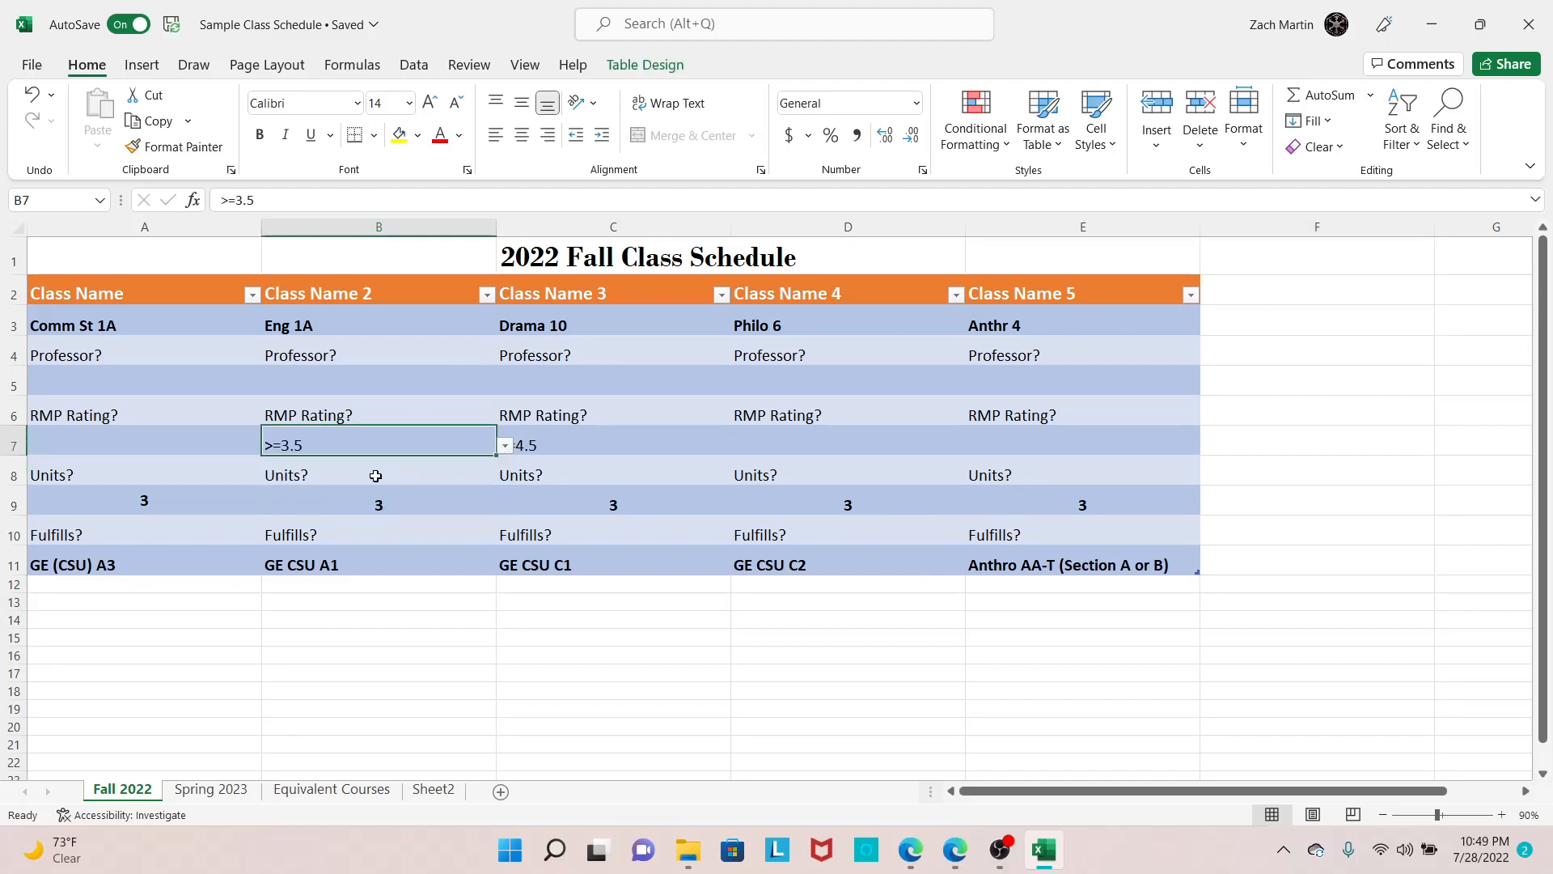
{"action": "left_click", "coordinate": [242, 441]}
{"action": "left_click", "coordinate": [270, 446]}
{"action": "left_click", "coordinate": [235, 463]}
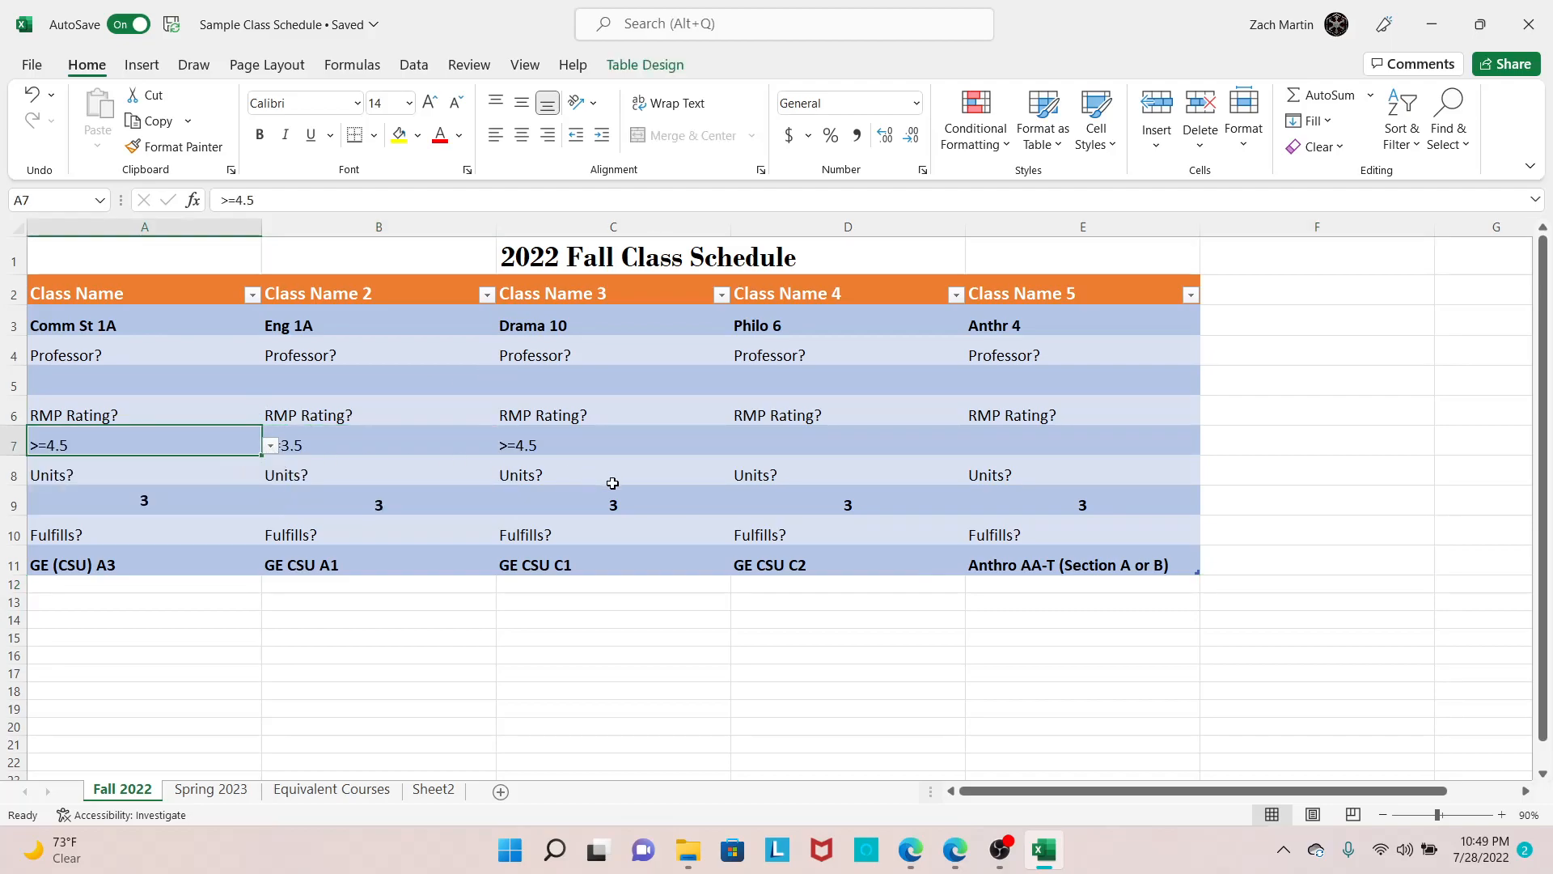
{"action": "left_click", "coordinate": [594, 476]}
{"action": "left_click", "coordinate": [289, 452]}
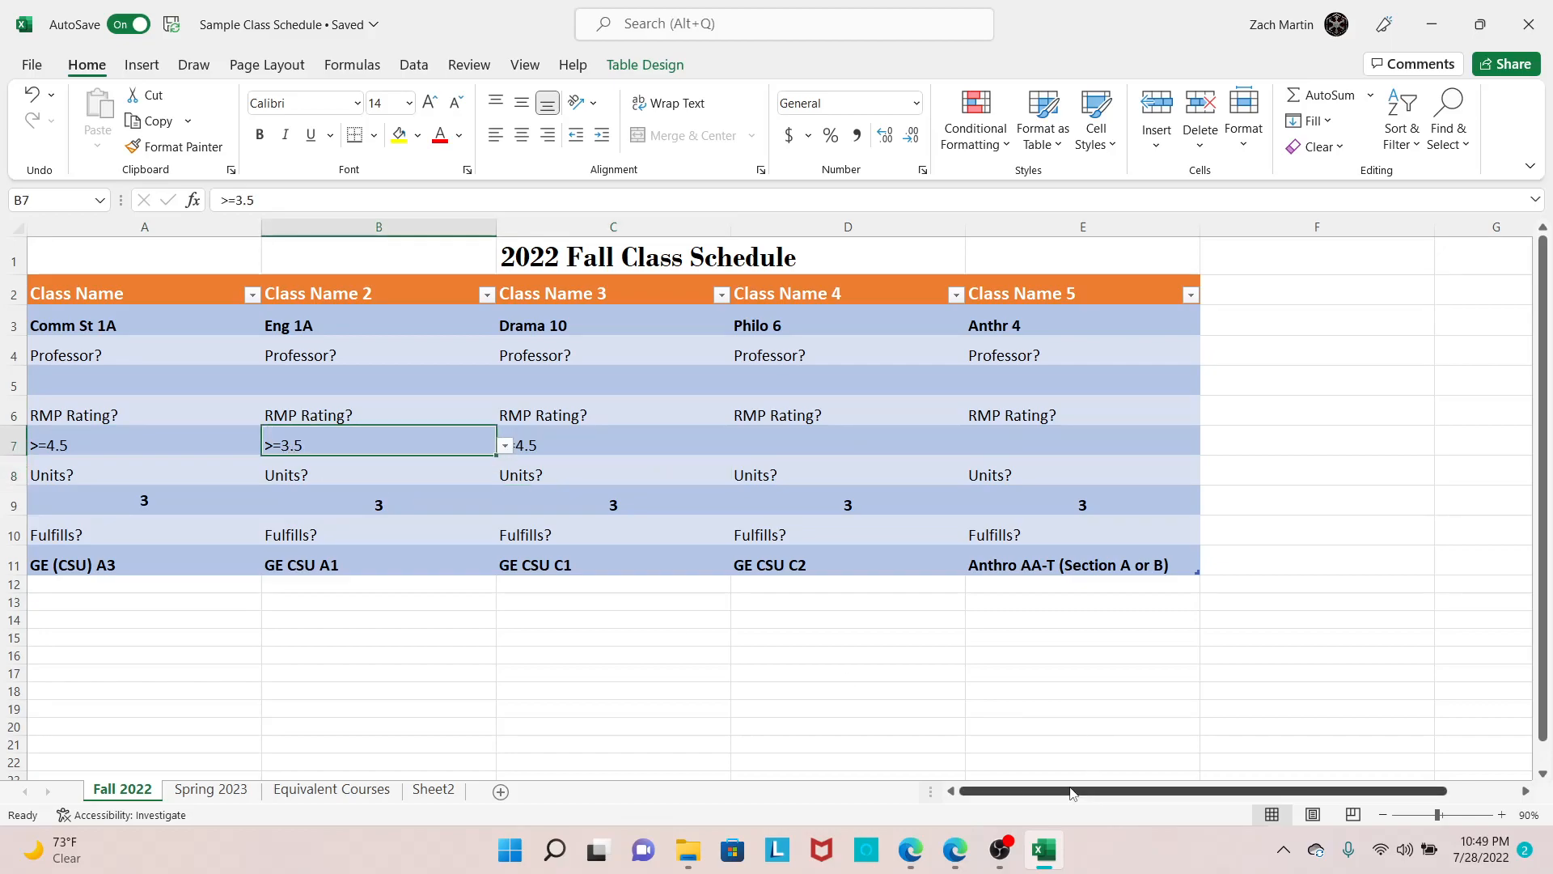
Enter the unit values 1 to 6 in cells K2 to K7 of Sheet2, filling the series down from 1 and 2
{"action": "left_click", "coordinate": [461, 797]}
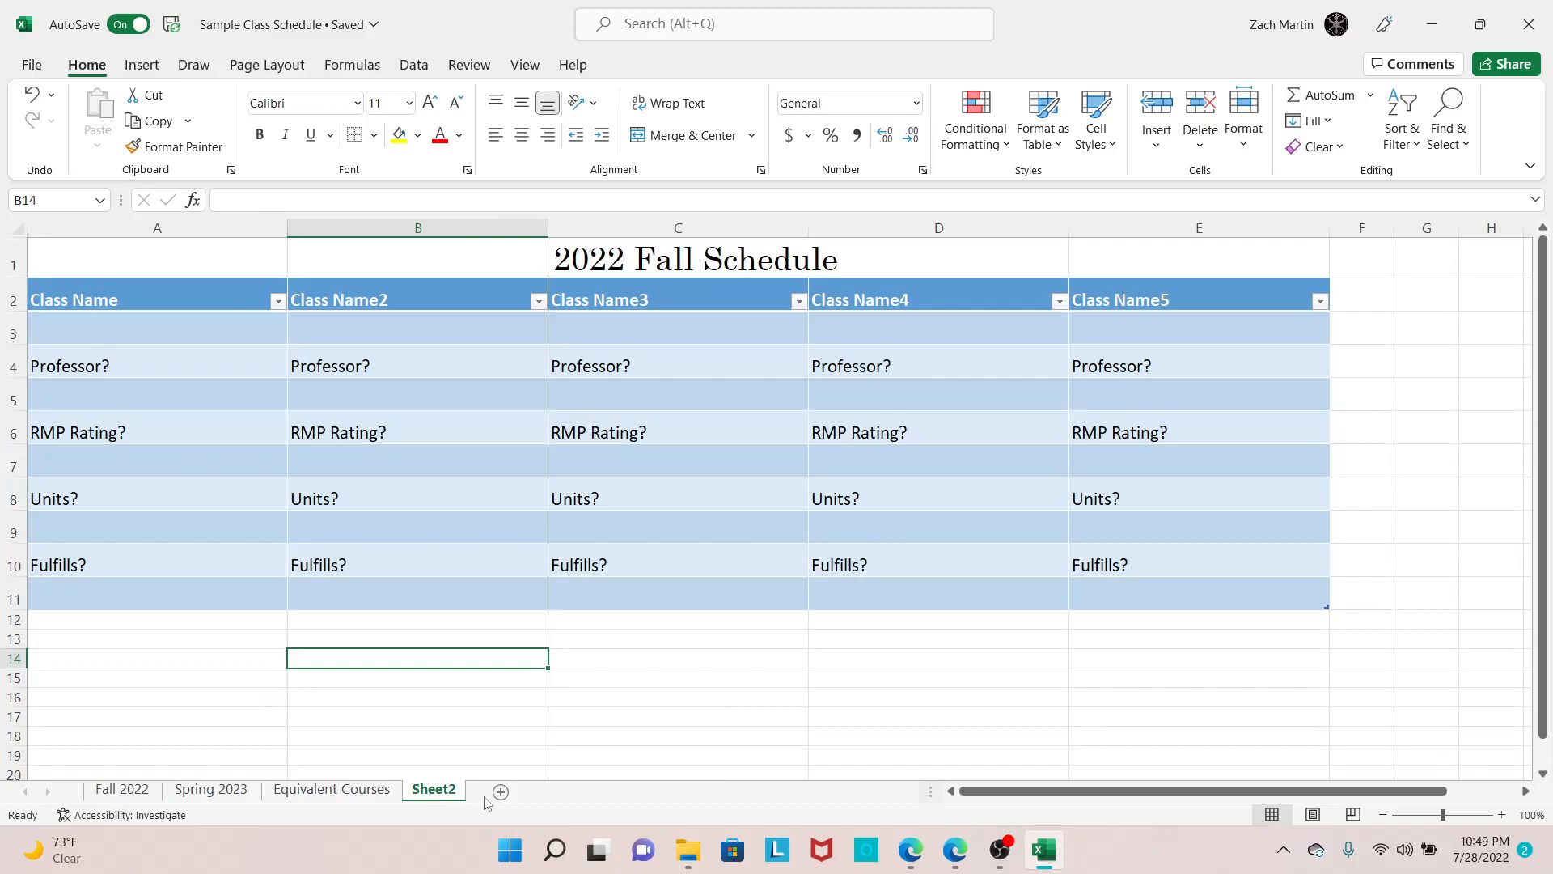
{"action": "scroll", "coordinate": [1297, 716], "scroll_direction": "right", "scroll_amount": 1}
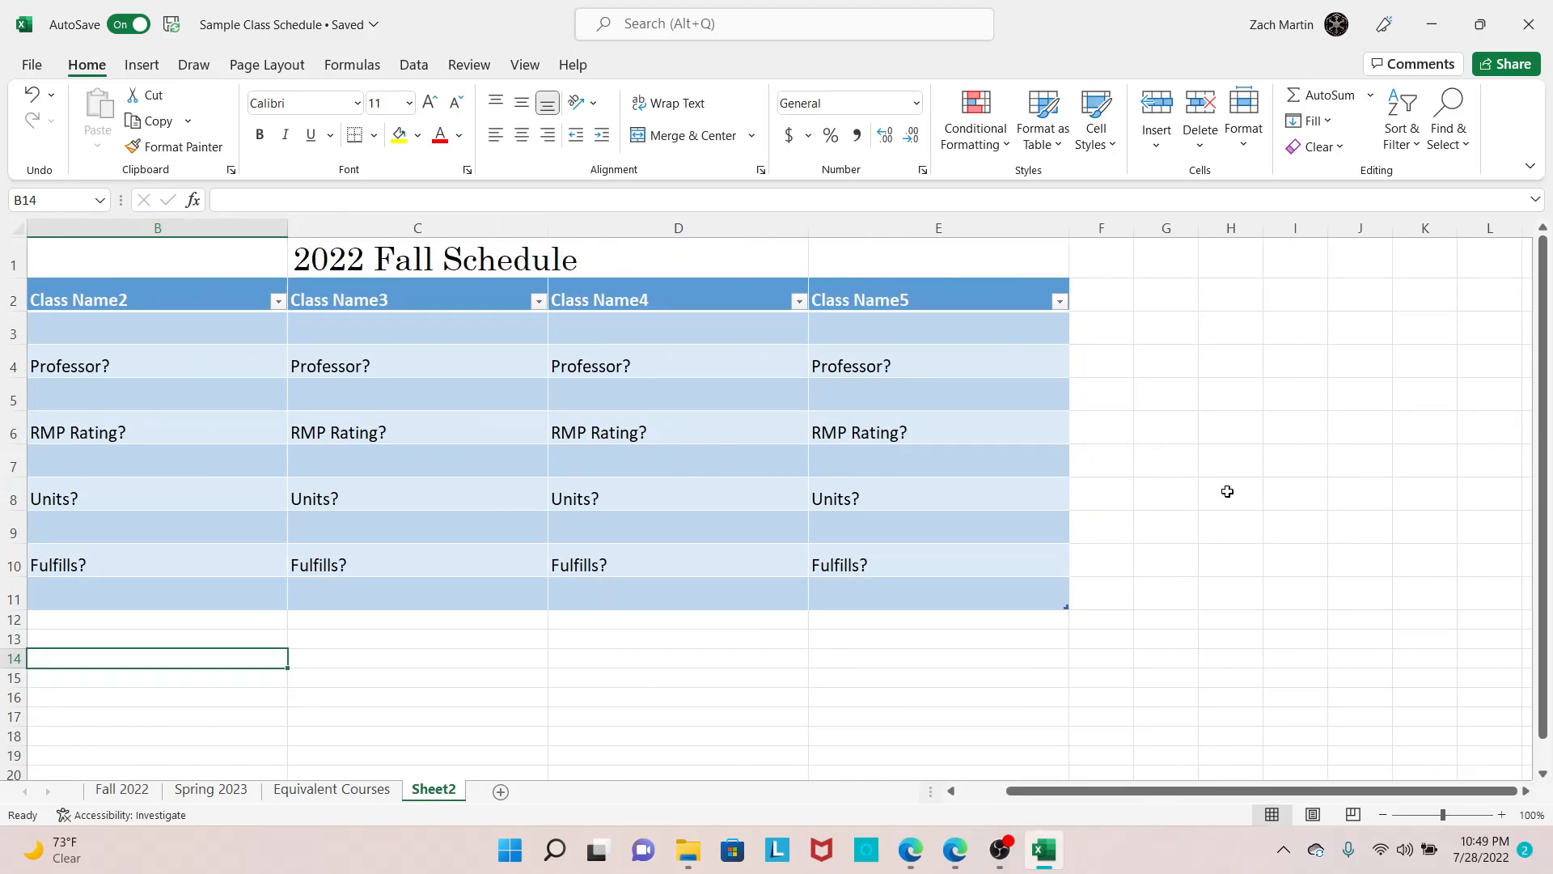
{"action": "left_click", "coordinate": [1414, 288]}
{"action": "type", "text": "1"}
{"action": "key", "text": "Return"}
{"action": "type", "text": "2"}
{"action": "key", "text": "Return"}
{"action": "left_click_drag", "start_coordinate": [1439, 298], "coordinate": [1456, 477]}
{"action": "left_click", "coordinate": [1437, 600]}
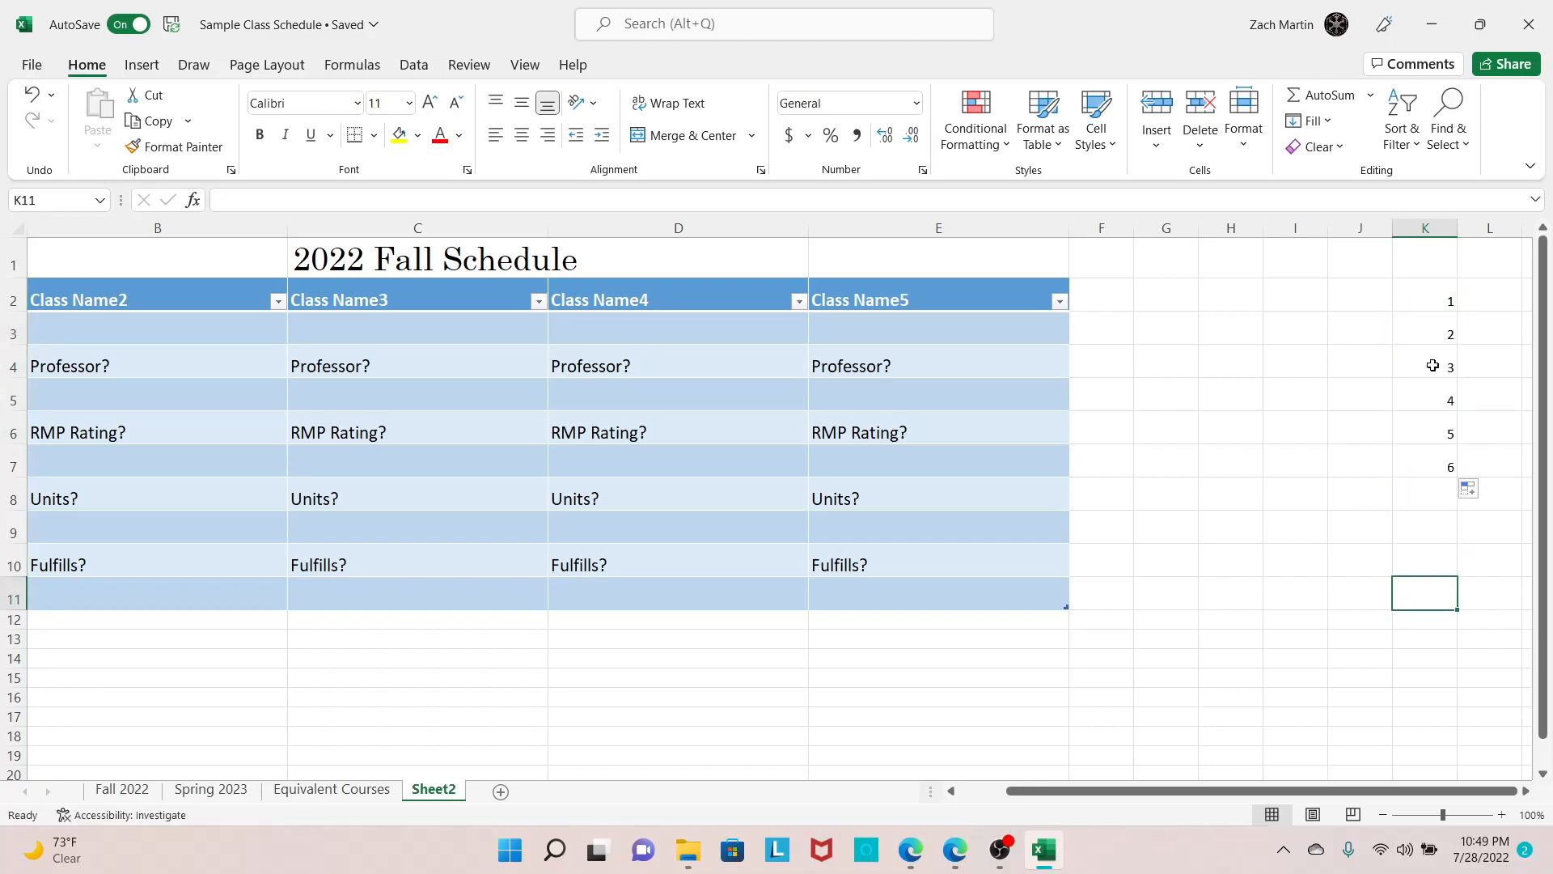
Define the name UnnamedList for the unit values in K2 to K7
{"action": "left_click_drag", "start_coordinate": [1427, 272], "coordinate": [1421, 457]}
{"action": "left_click", "coordinate": [1382, 326]}
{"action": "right_click", "coordinate": [1439, 405]}
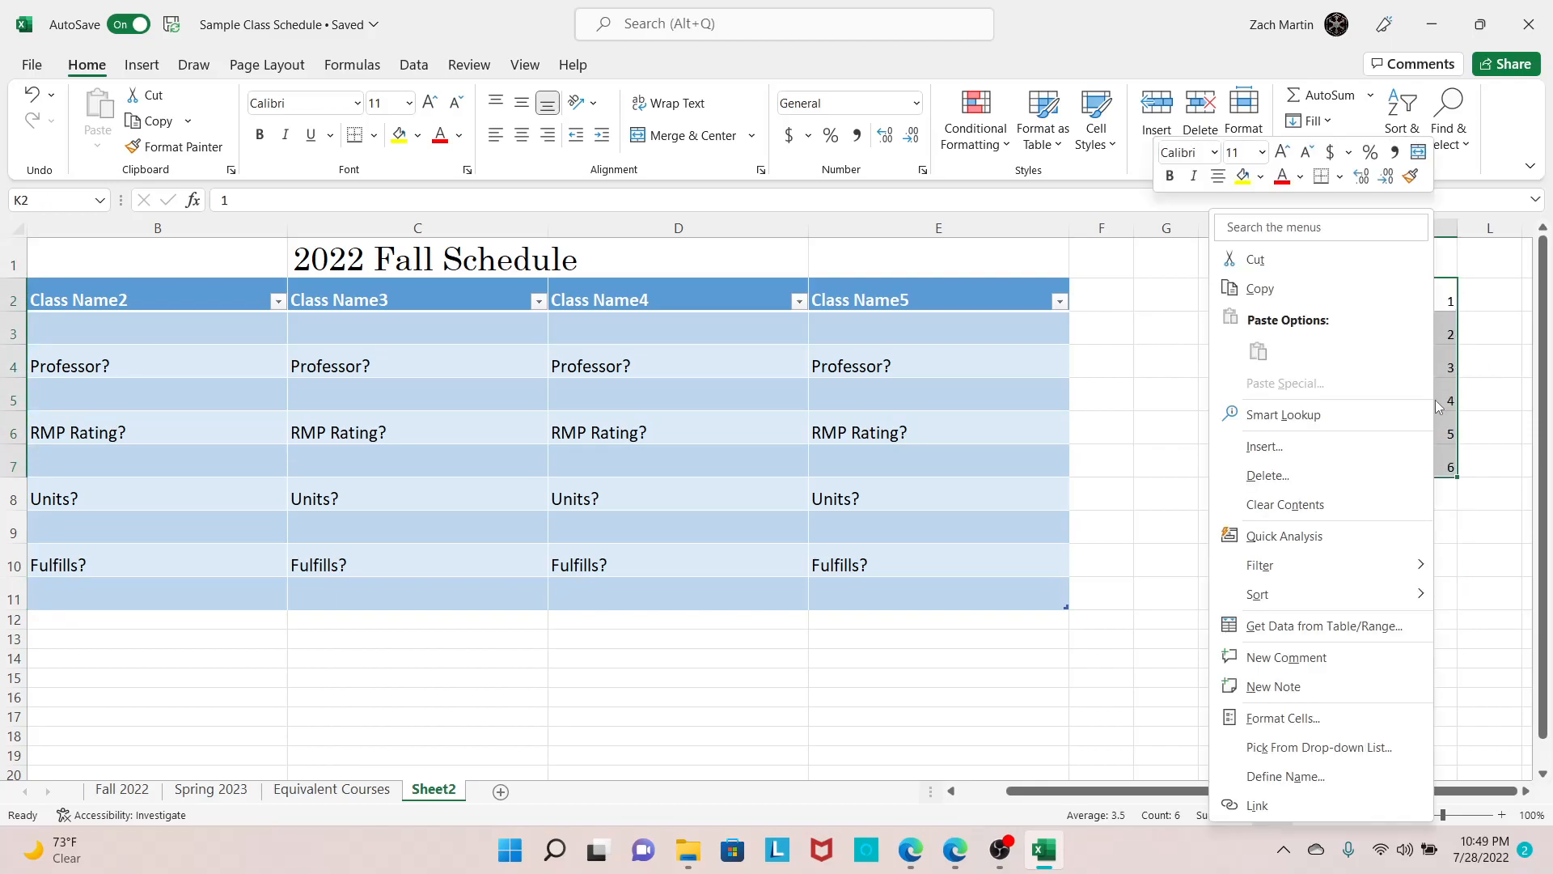
{"action": "left_click", "coordinate": [1335, 779]}
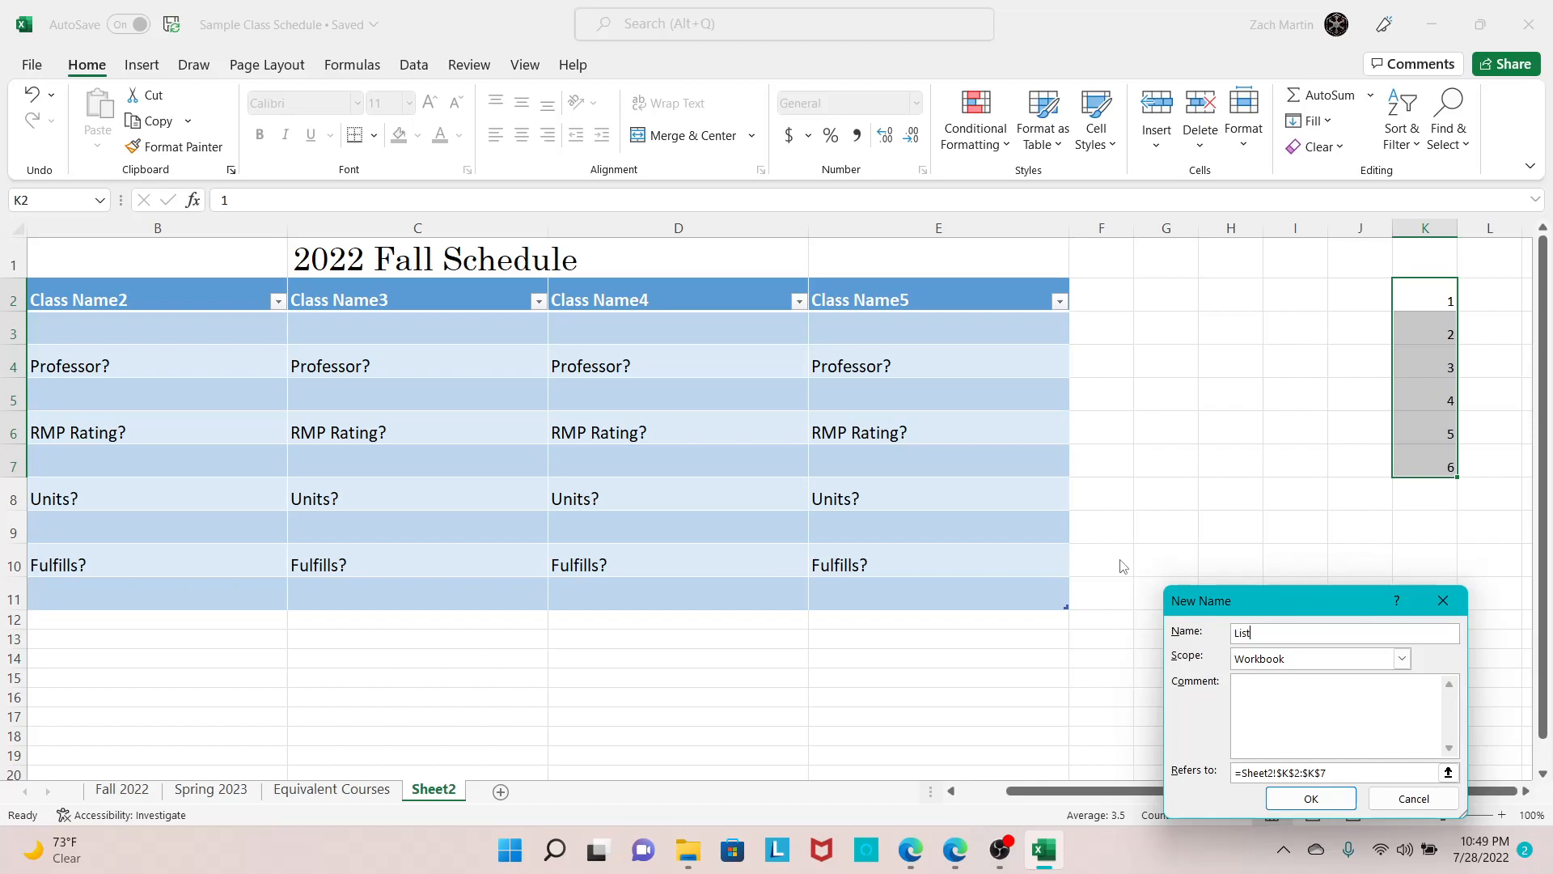
{"action": "key", "text": "Return"}
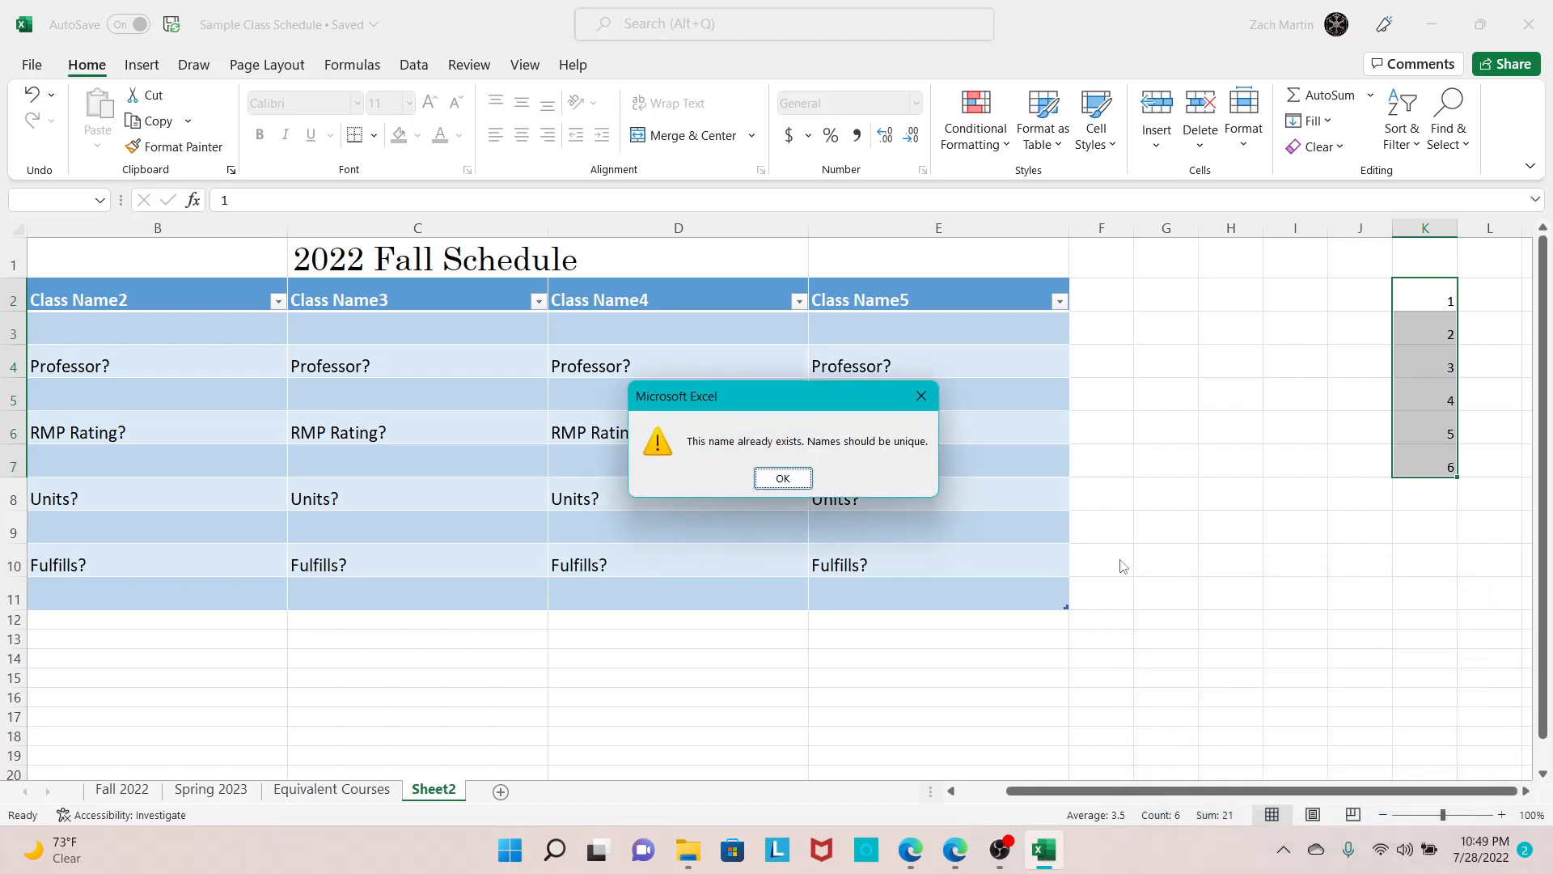
{"action": "left_click", "coordinate": [767, 478]}
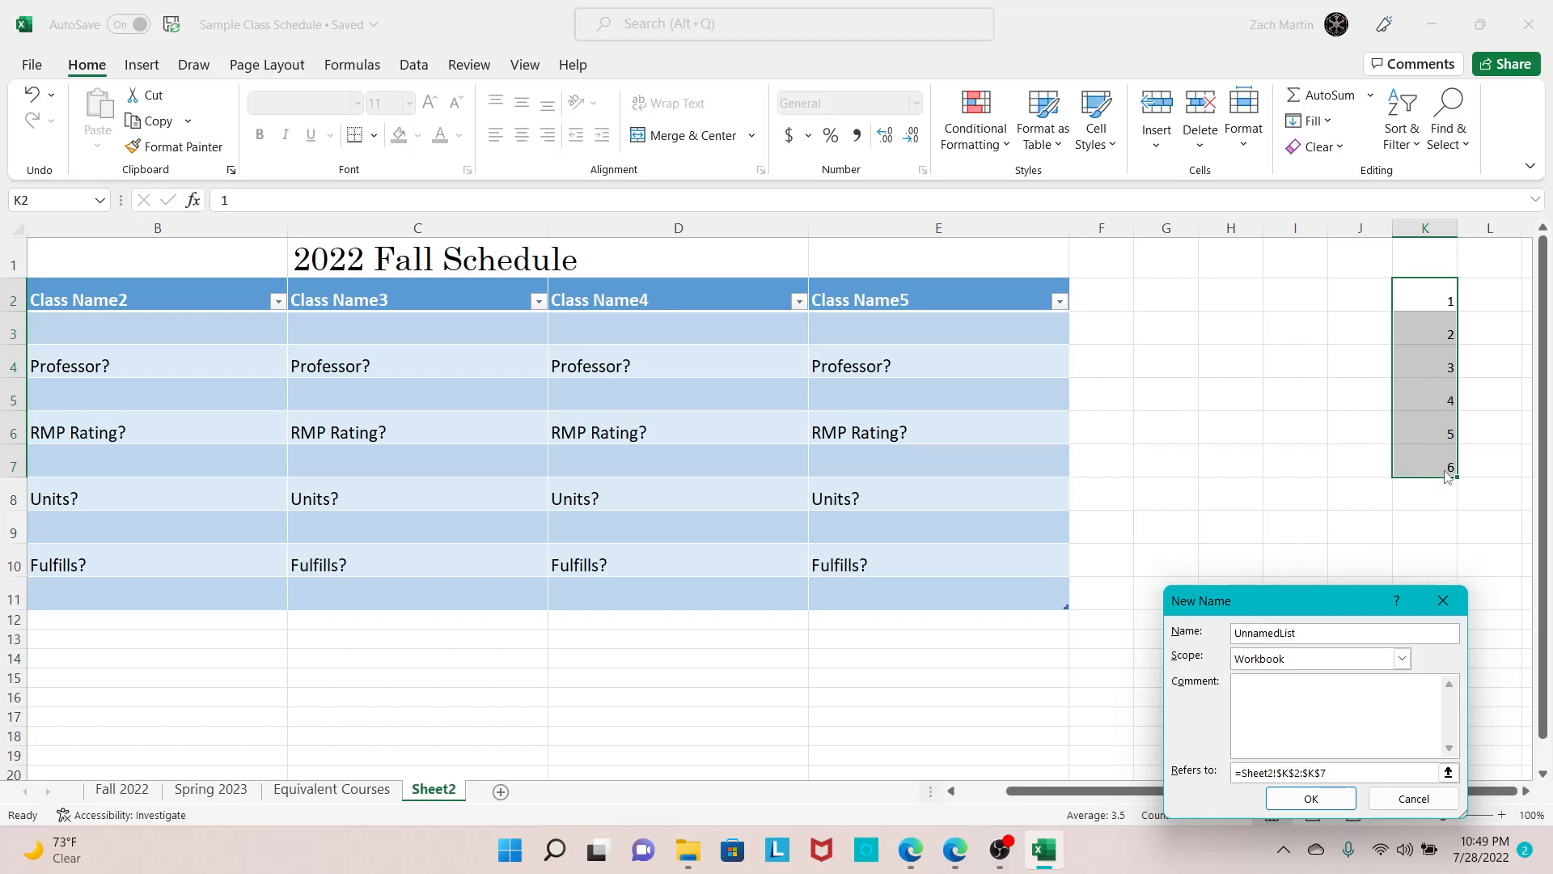
{"action": "left_click", "coordinate": [1311, 799]}
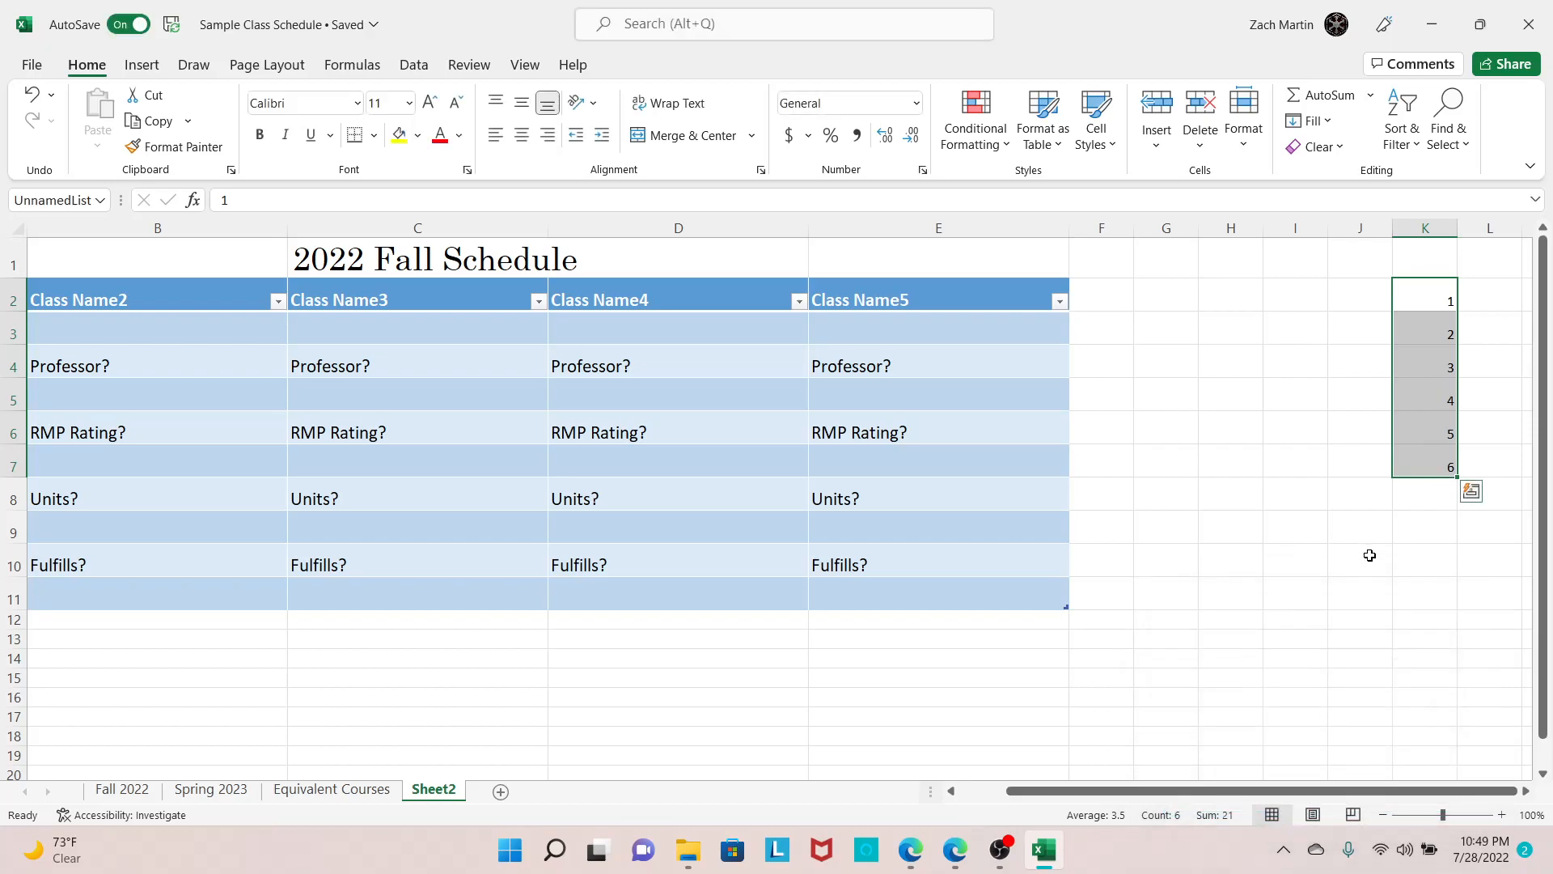
Apply list data validation with the source =UnnamedList to the units cells A9 to E9
{"action": "left_click_drag", "start_coordinate": [1113, 791], "coordinate": [1064, 791]}
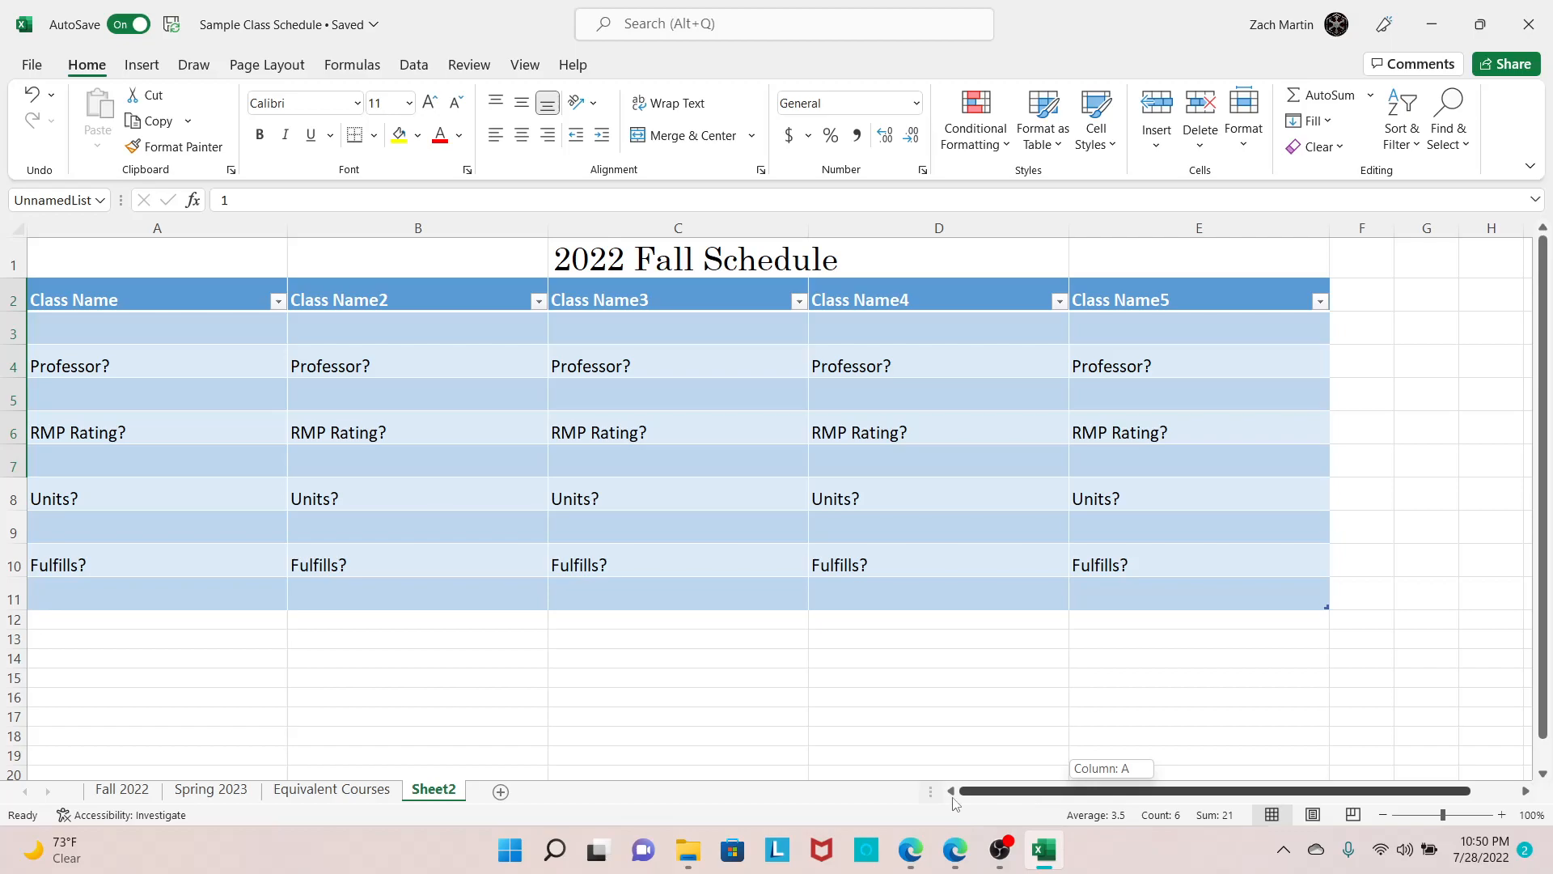
{"action": "left_click", "coordinate": [563, 698]}
{"action": "left_click_drag", "start_coordinate": [103, 527], "coordinate": [1203, 523]}
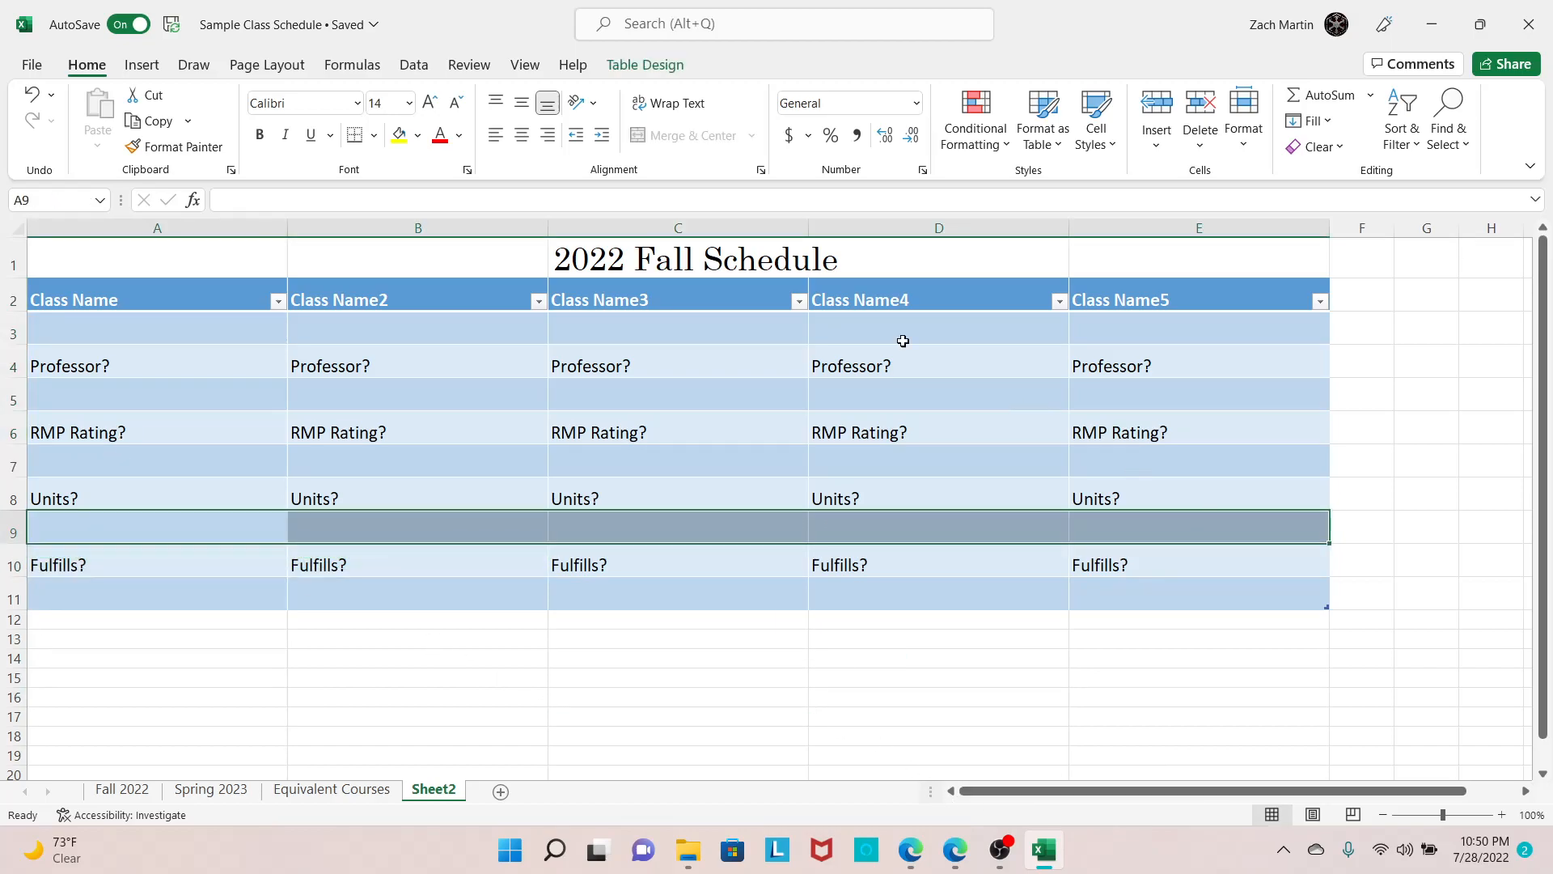
{"action": "left_click", "coordinate": [366, 72]}
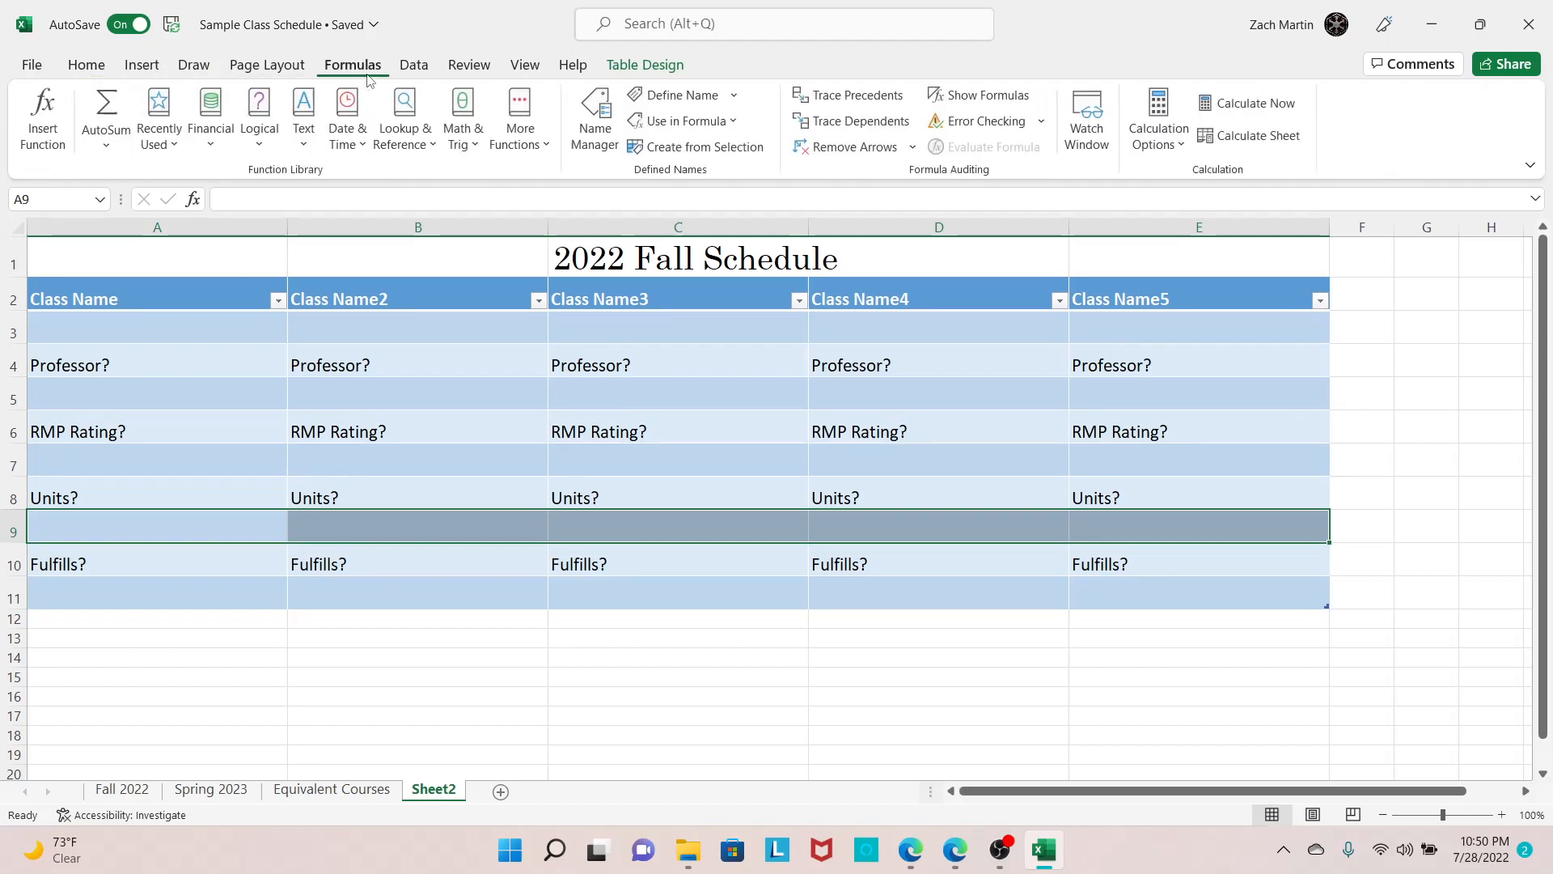
{"action": "left_click", "coordinate": [470, 66]}
{"action": "left_click", "coordinate": [413, 67]}
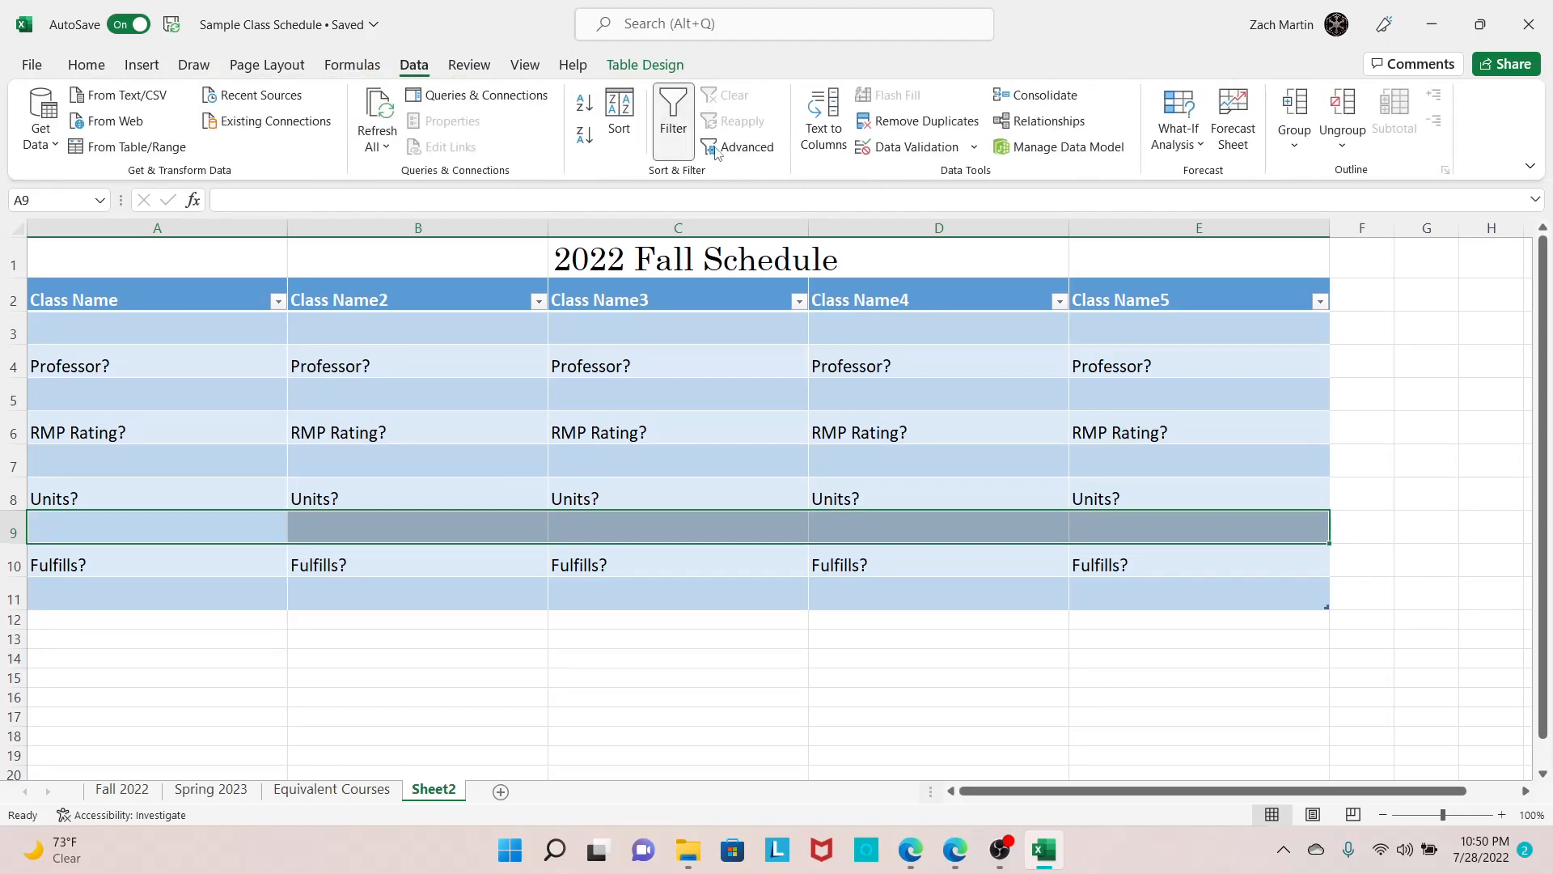
{"action": "left_click", "coordinate": [977, 151]}
{"action": "left_click", "coordinate": [967, 171]}
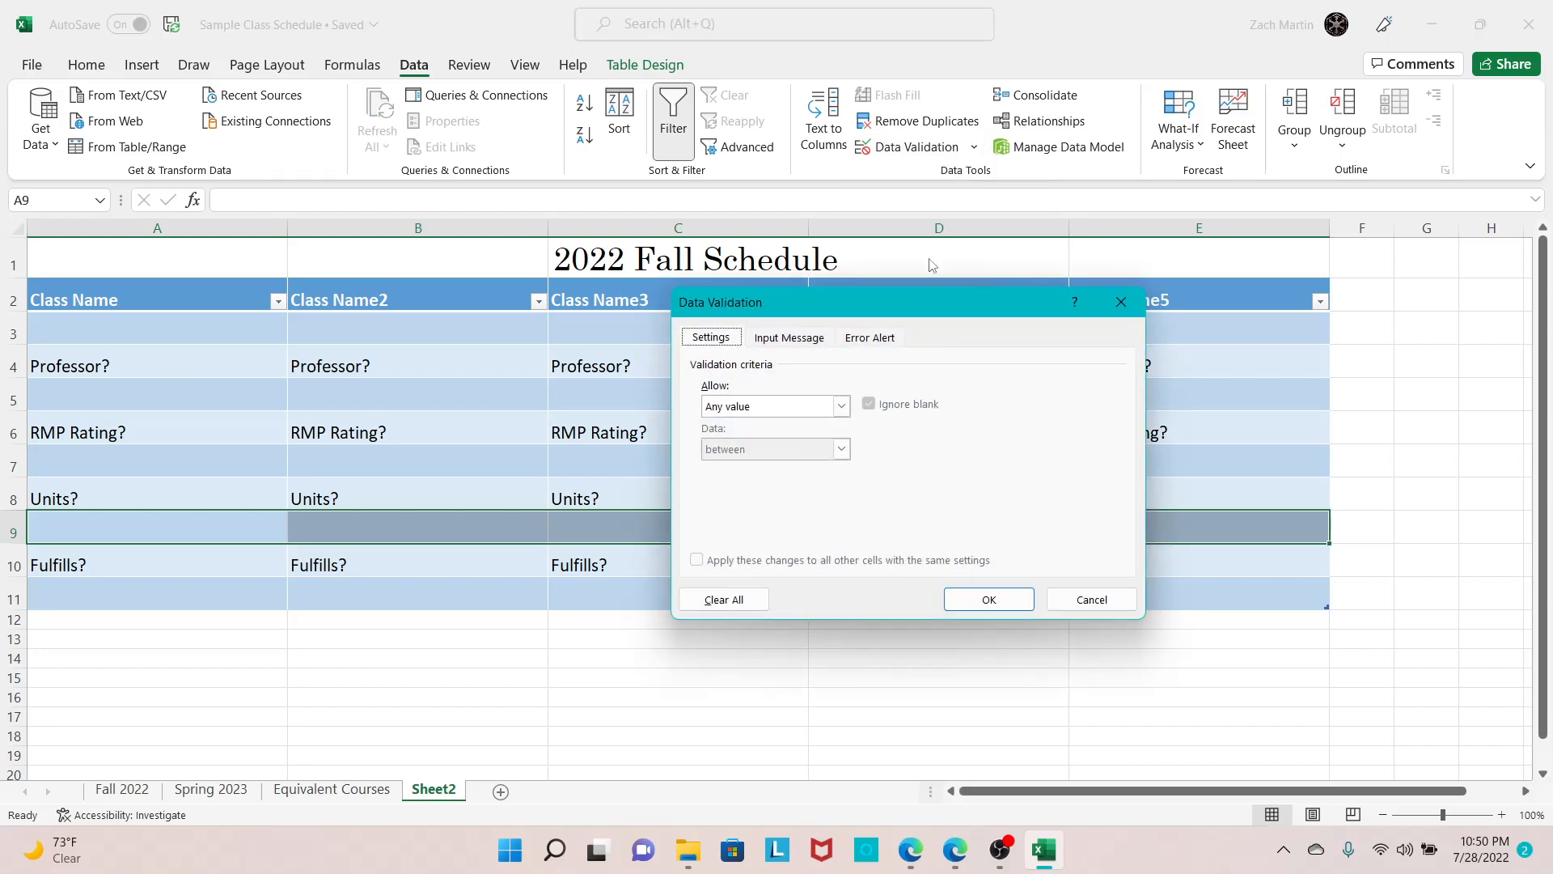
{"action": "left_click", "coordinate": [723, 408]}
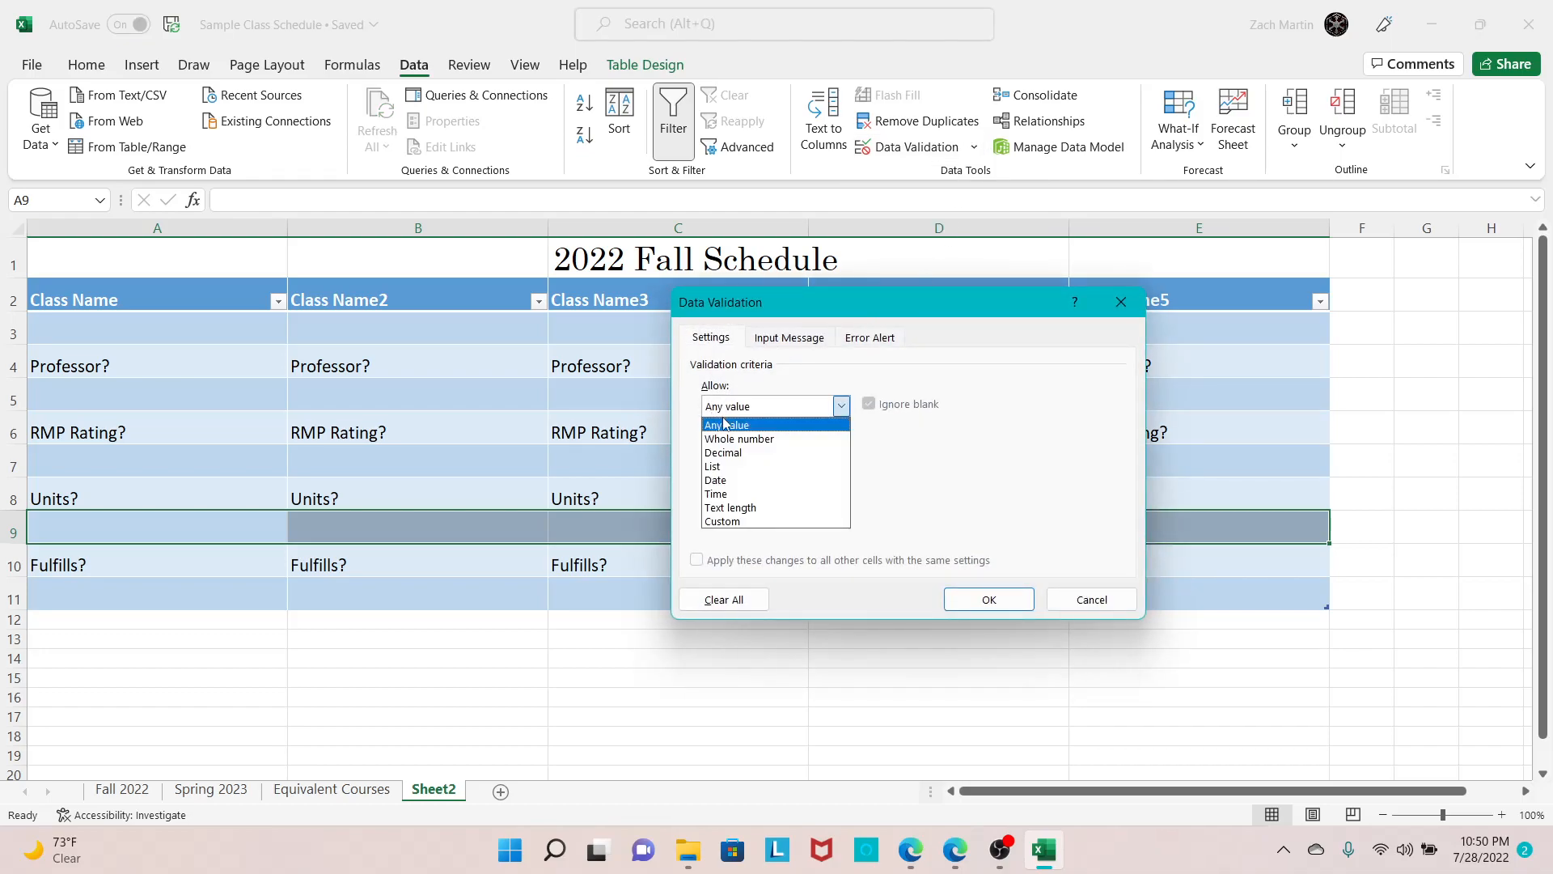
{"action": "left_click", "coordinate": [713, 466]}
{"action": "left_click", "coordinate": [742, 492]}
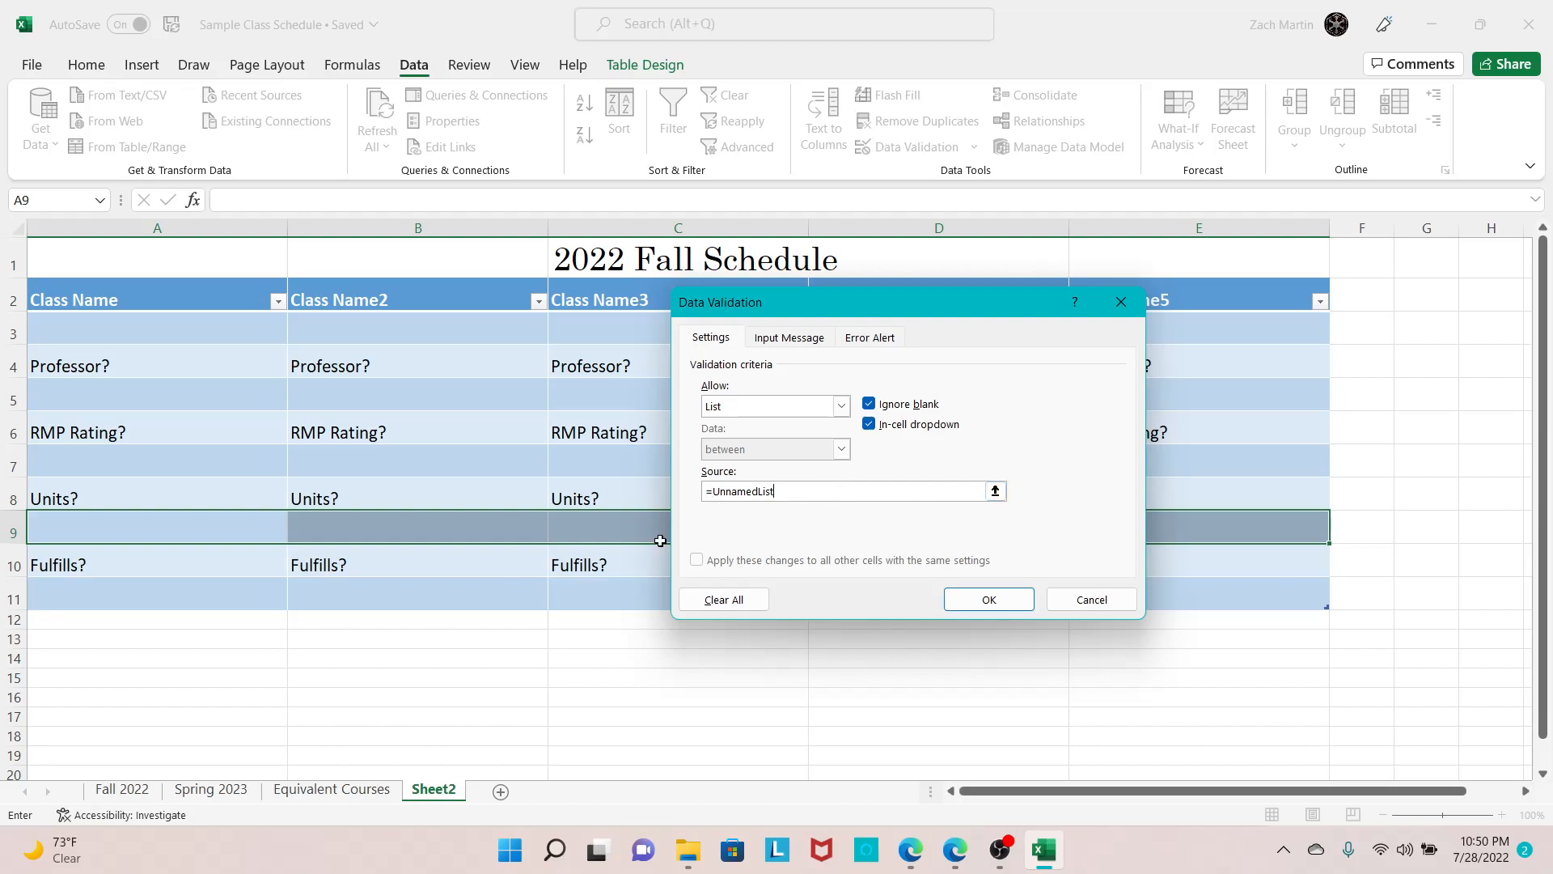
{"action": "left_click", "coordinate": [985, 600]}
Check that the cells below Units? in row 9 offer a drop-down list
{"action": "left_click", "coordinate": [733, 678]}
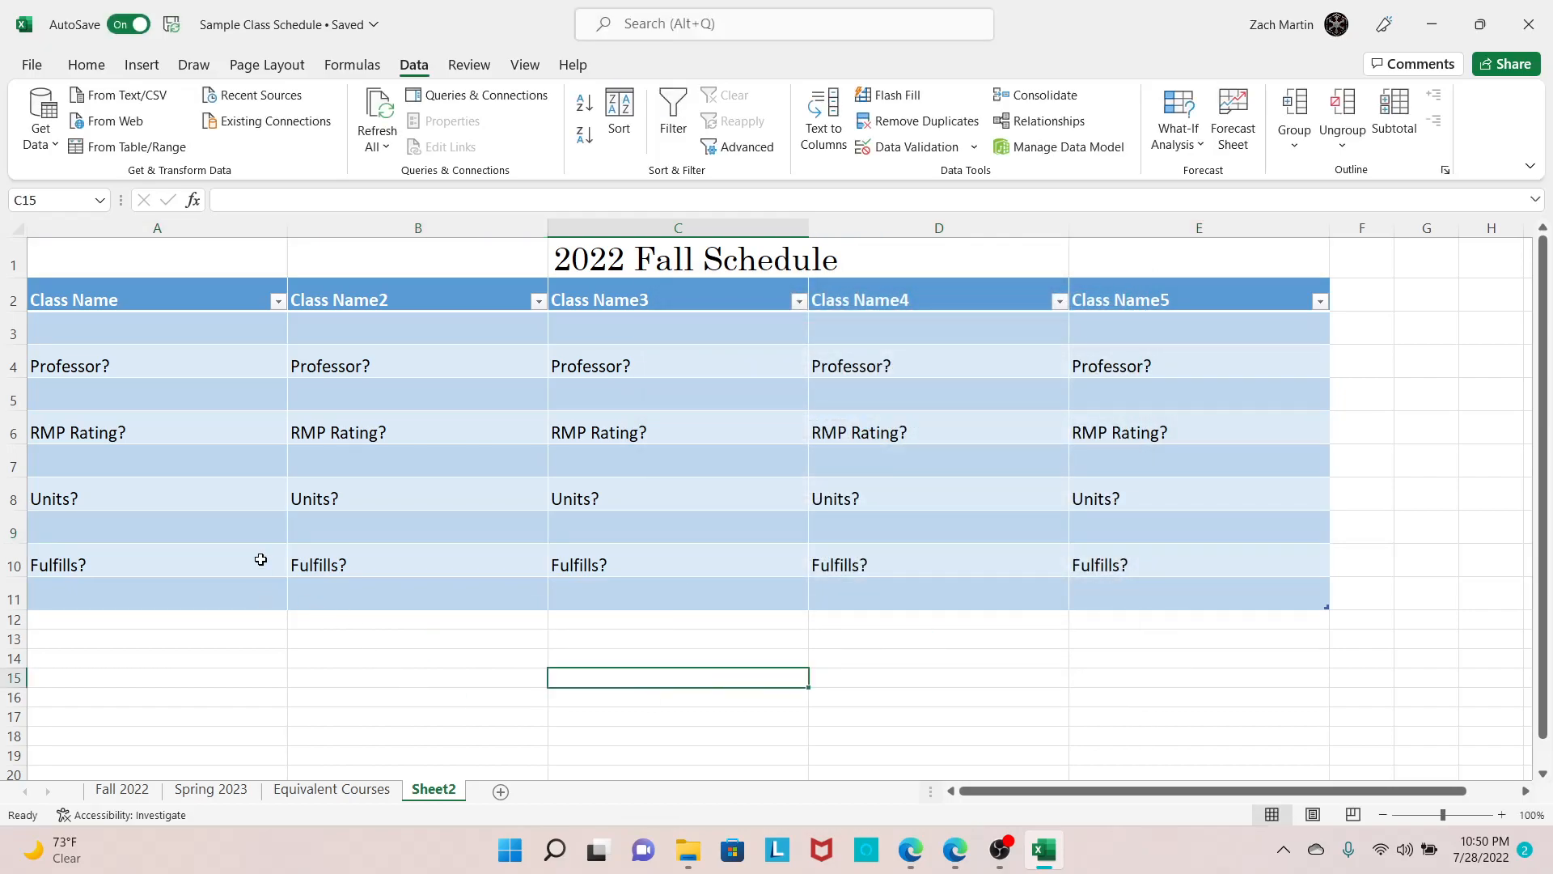
{"action": "left_click", "coordinate": [260, 527]}
{"action": "left_click", "coordinate": [296, 534]}
{"action": "left_click", "coordinate": [429, 515]}
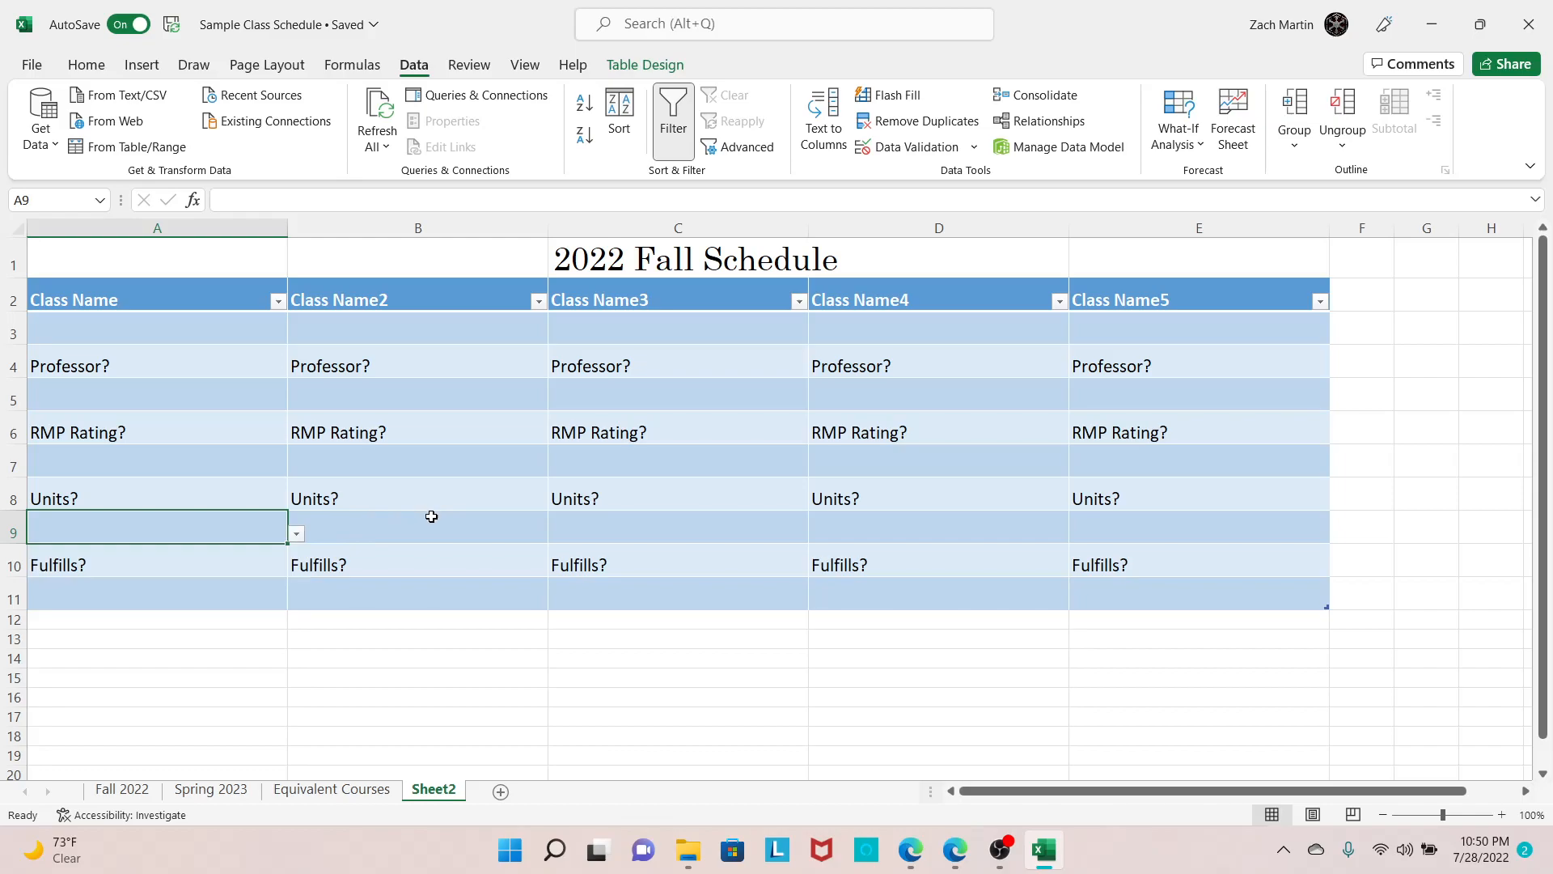
{"action": "left_click", "coordinate": [430, 522]}
{"action": "left_click", "coordinate": [600, 529]}
{"action": "left_click", "coordinate": [1008, 526]}
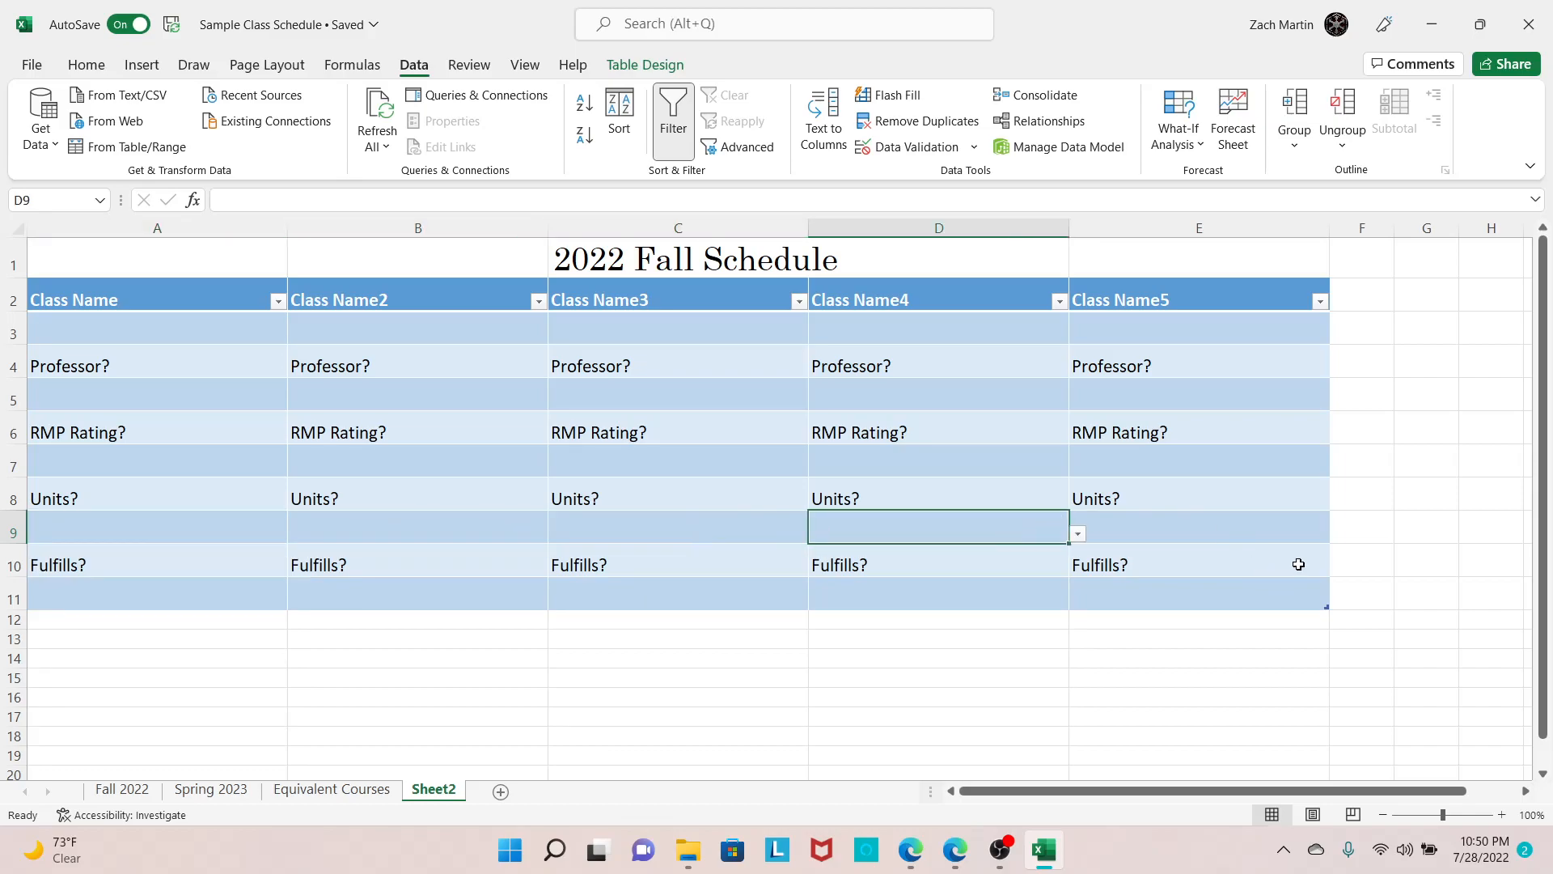
Review the rating list in column H of the Fall 2022 sheet and return to Sheet2
{"action": "left_click_drag", "start_coordinate": [1195, 791], "coordinate": [1242, 791]}
{"action": "left_click", "coordinate": [207, 790]}
{"action": "left_click", "coordinate": [122, 789]}
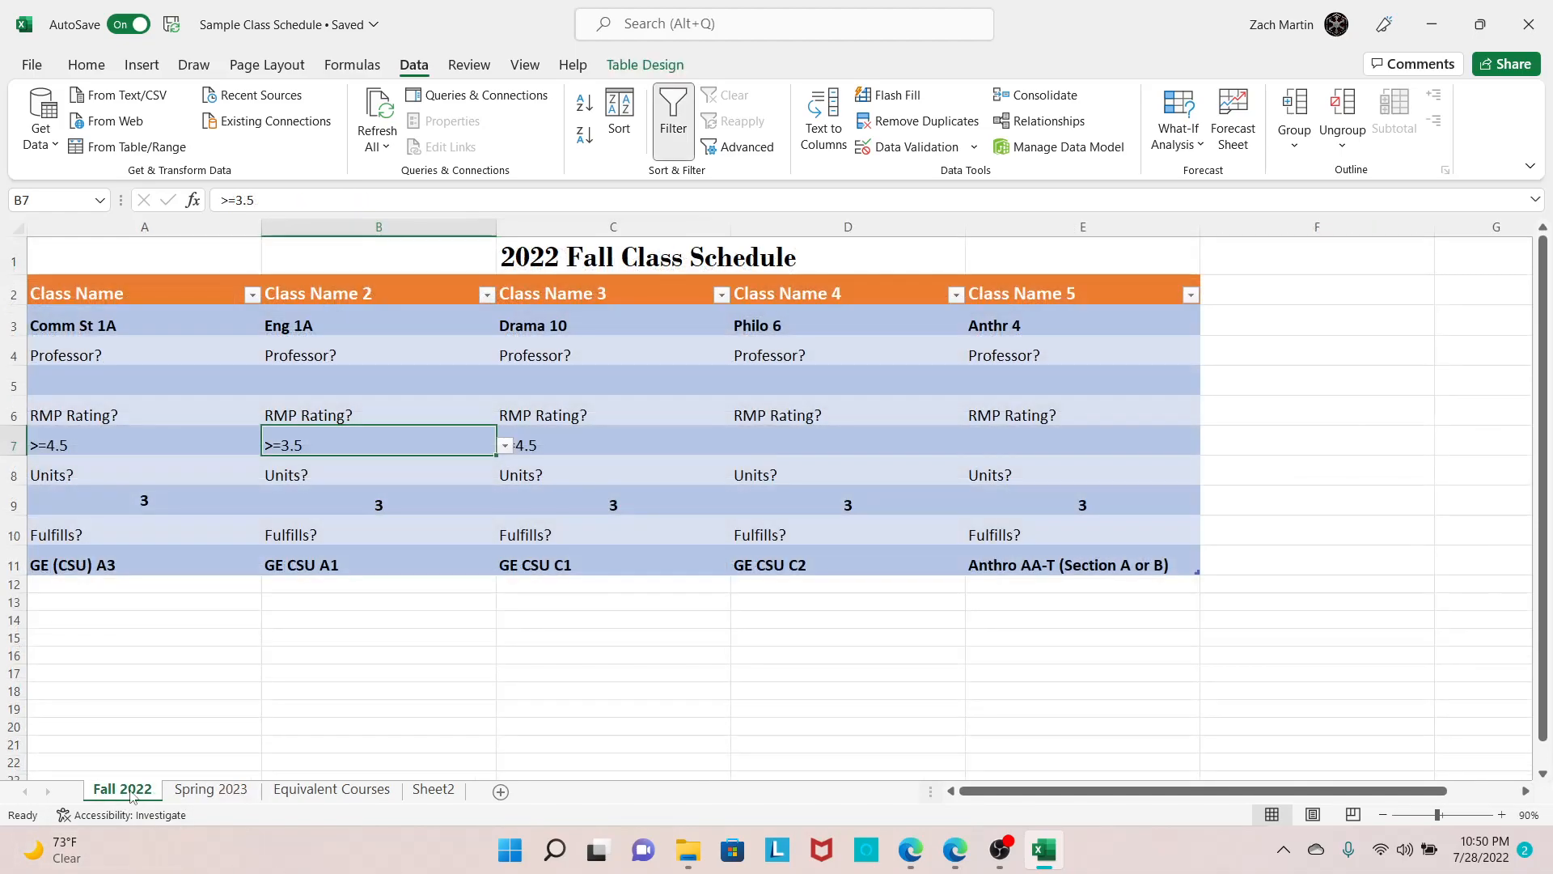
{"action": "left_click", "coordinate": [375, 797]}
{"action": "left_click", "coordinate": [122, 789]}
{"action": "left_click_drag", "start_coordinate": [1040, 791], "coordinate": [1437, 774]}
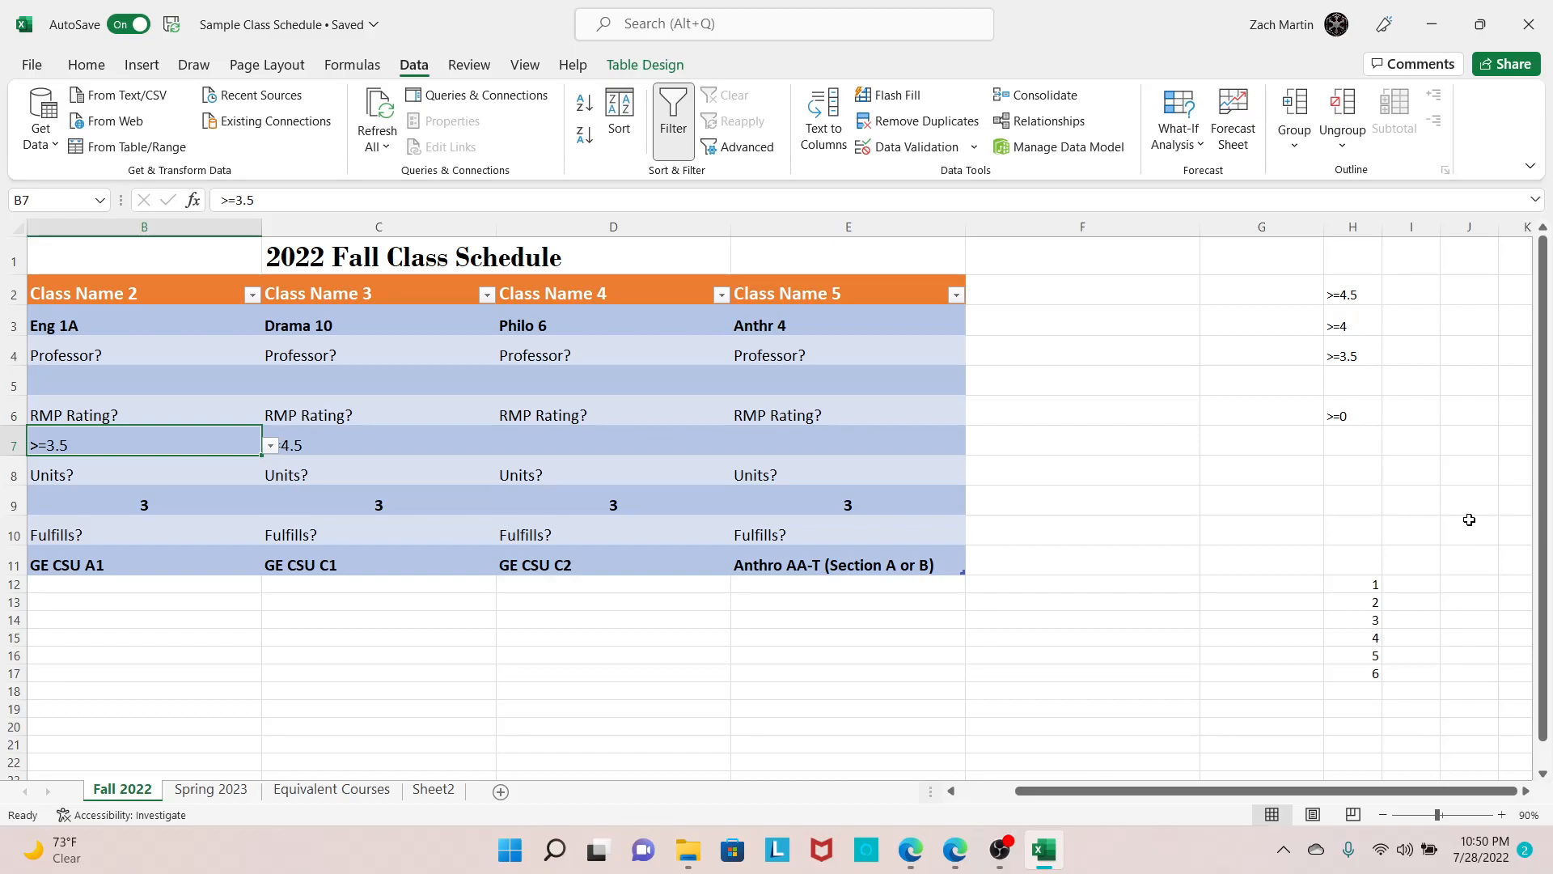
{"action": "left_click", "coordinate": [434, 790]}
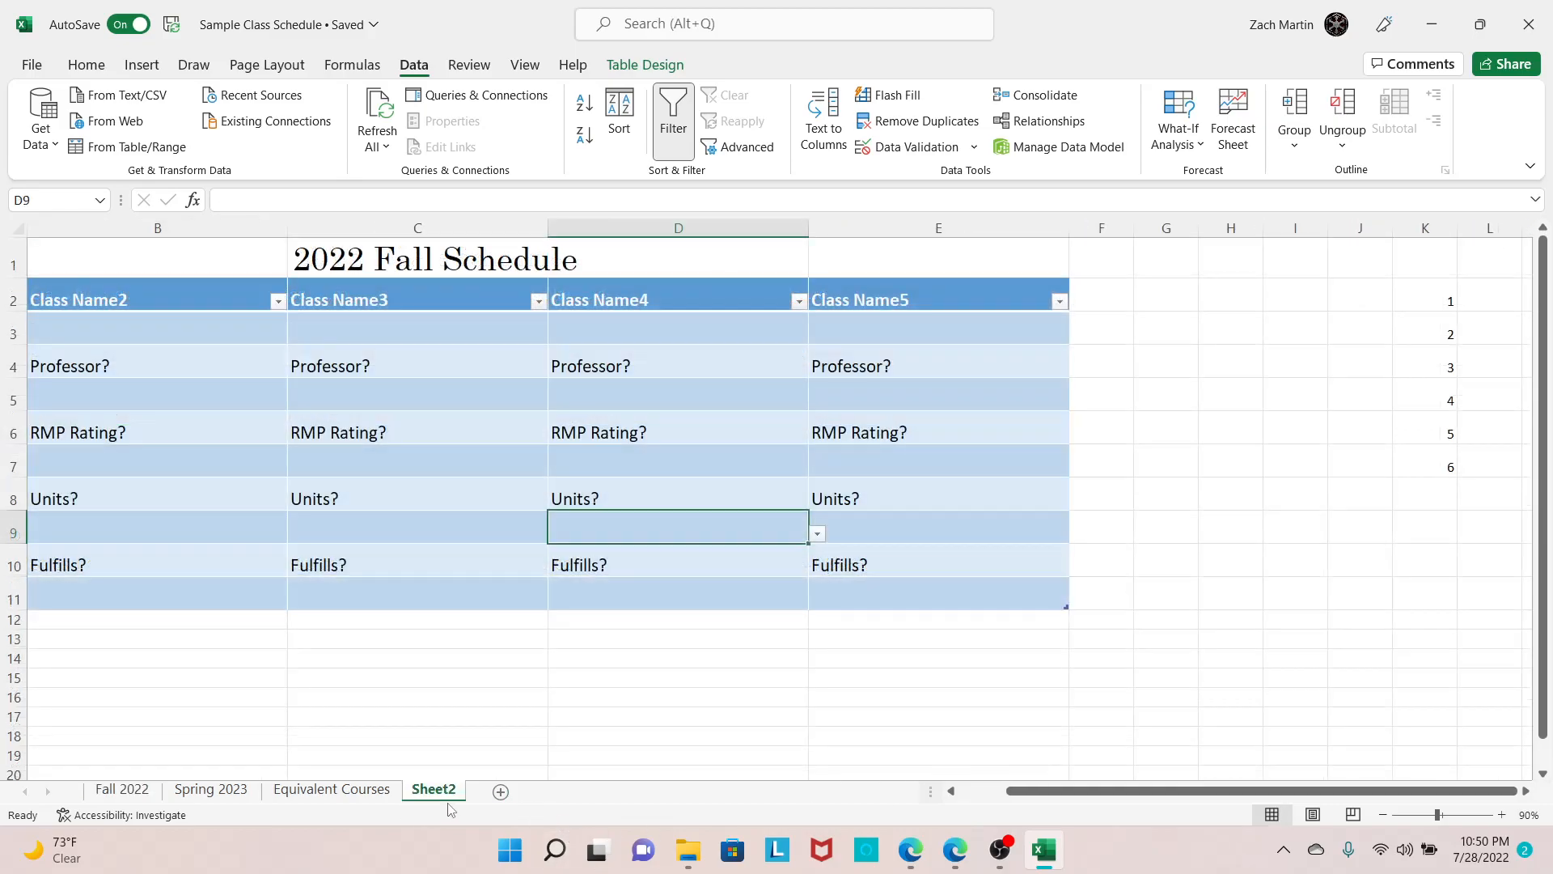
Enter the rating conditions >=4.5, >=4, >=3.5 and >=0 in cells I2 to I5
{"action": "left_click", "coordinate": [1293, 304]}
{"action": "type", "text": ">=4.5"}
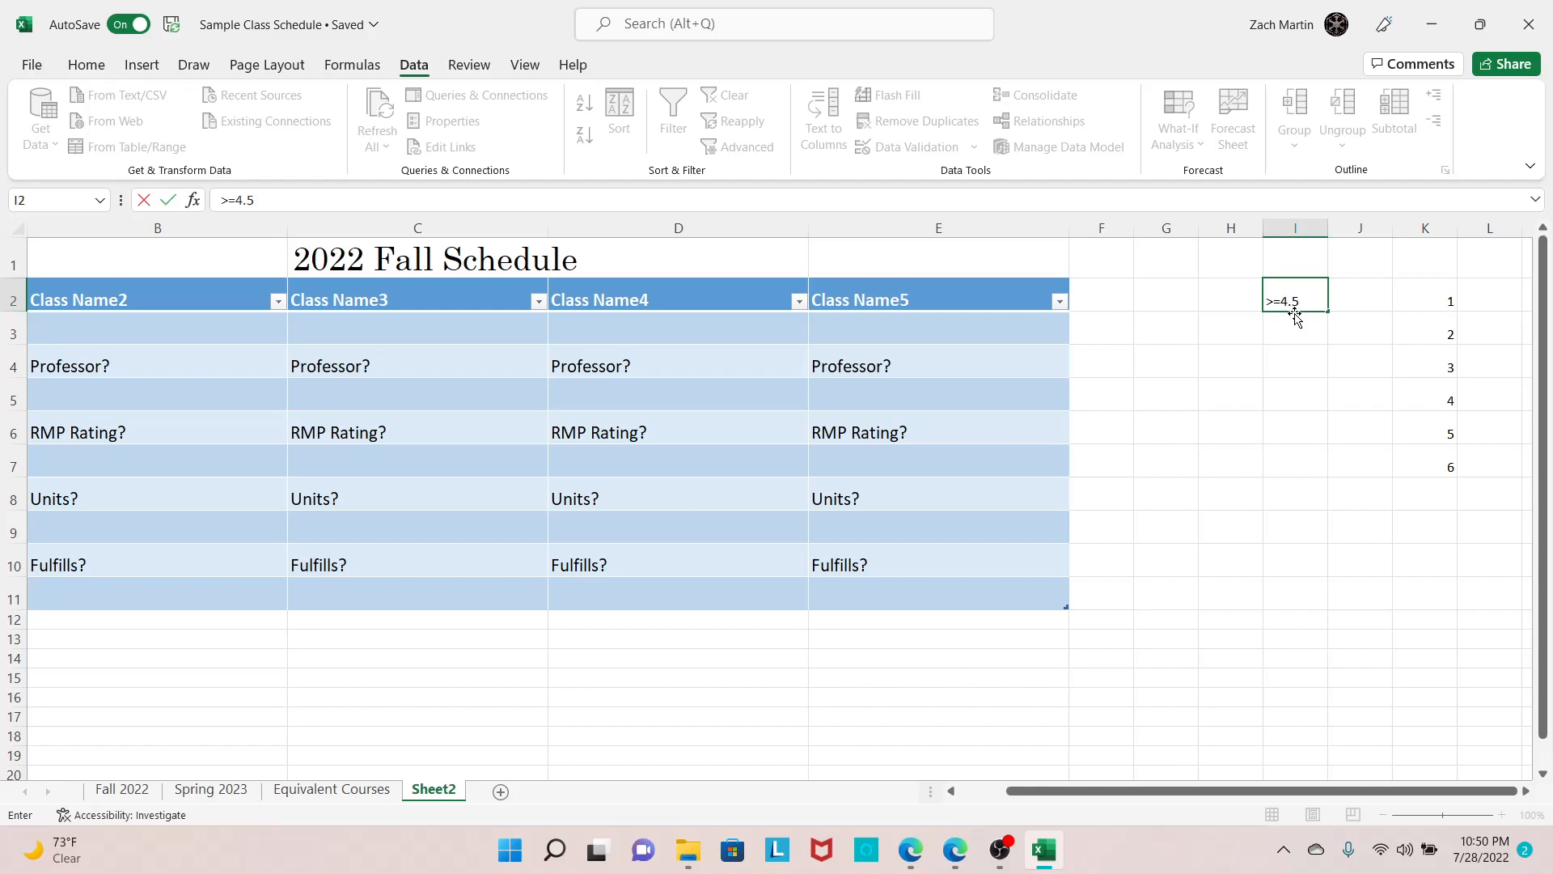
{"action": "key", "text": "Return"}
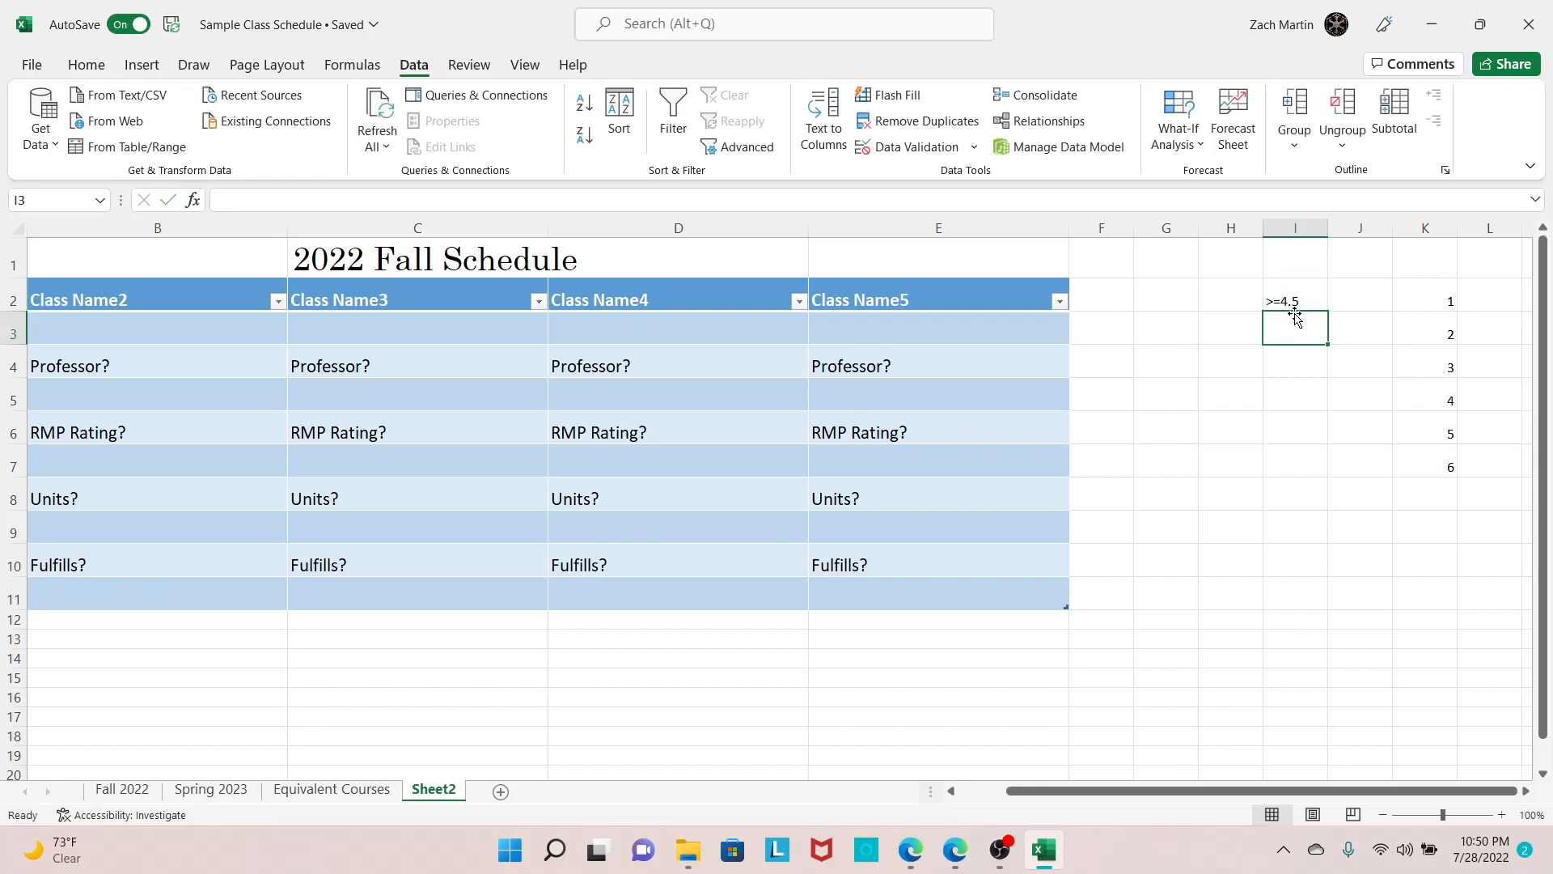
{"action": "type", "text": ">"}
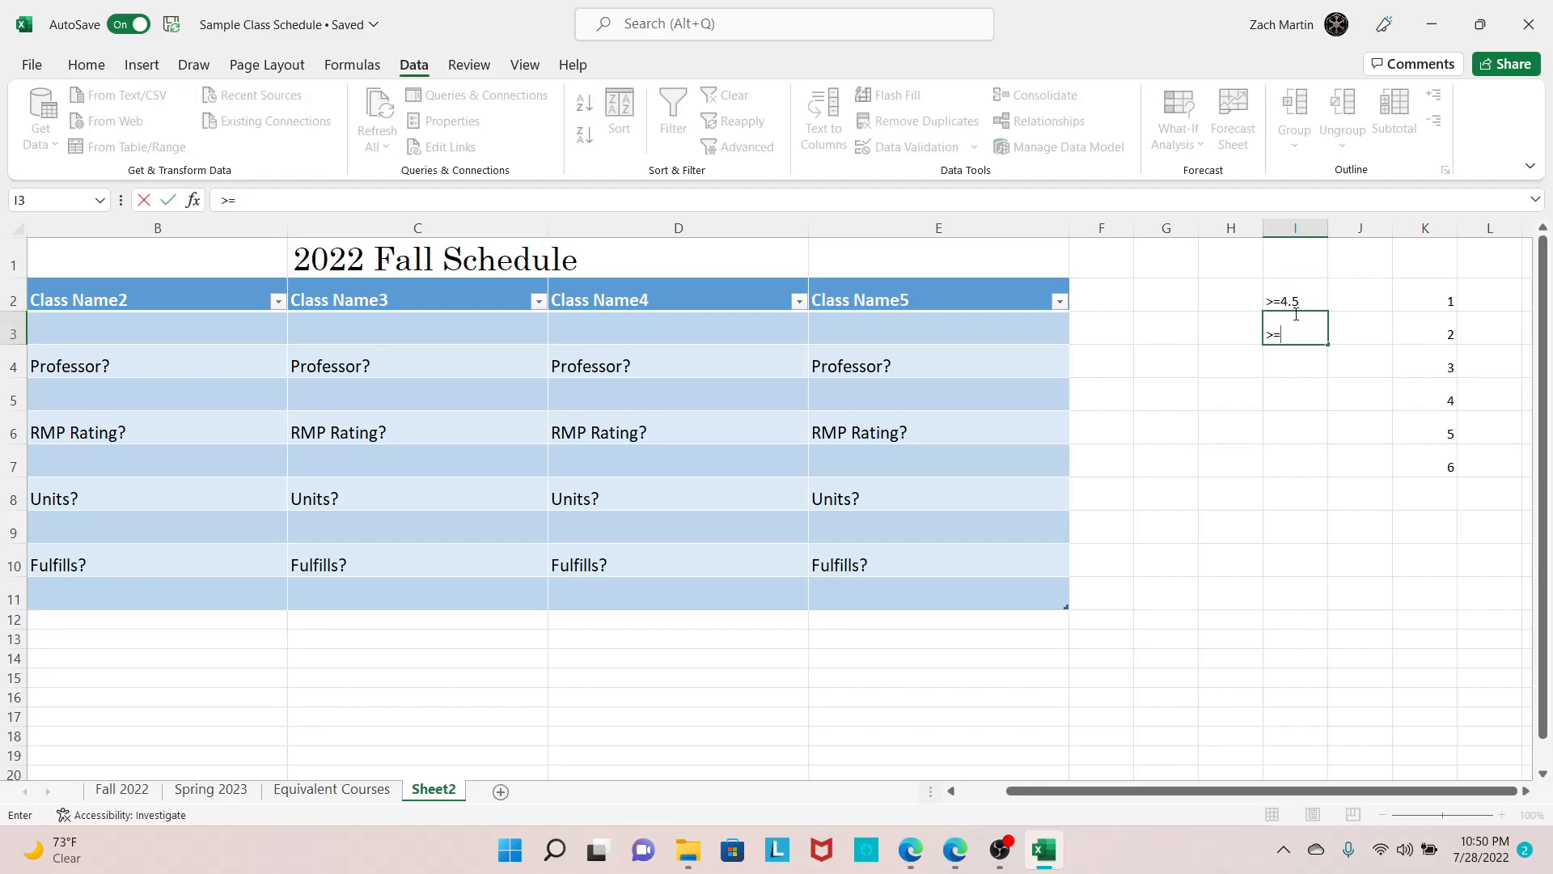
{"action": "type", "text": "=4"}
{"action": "key", "text": "Return"}
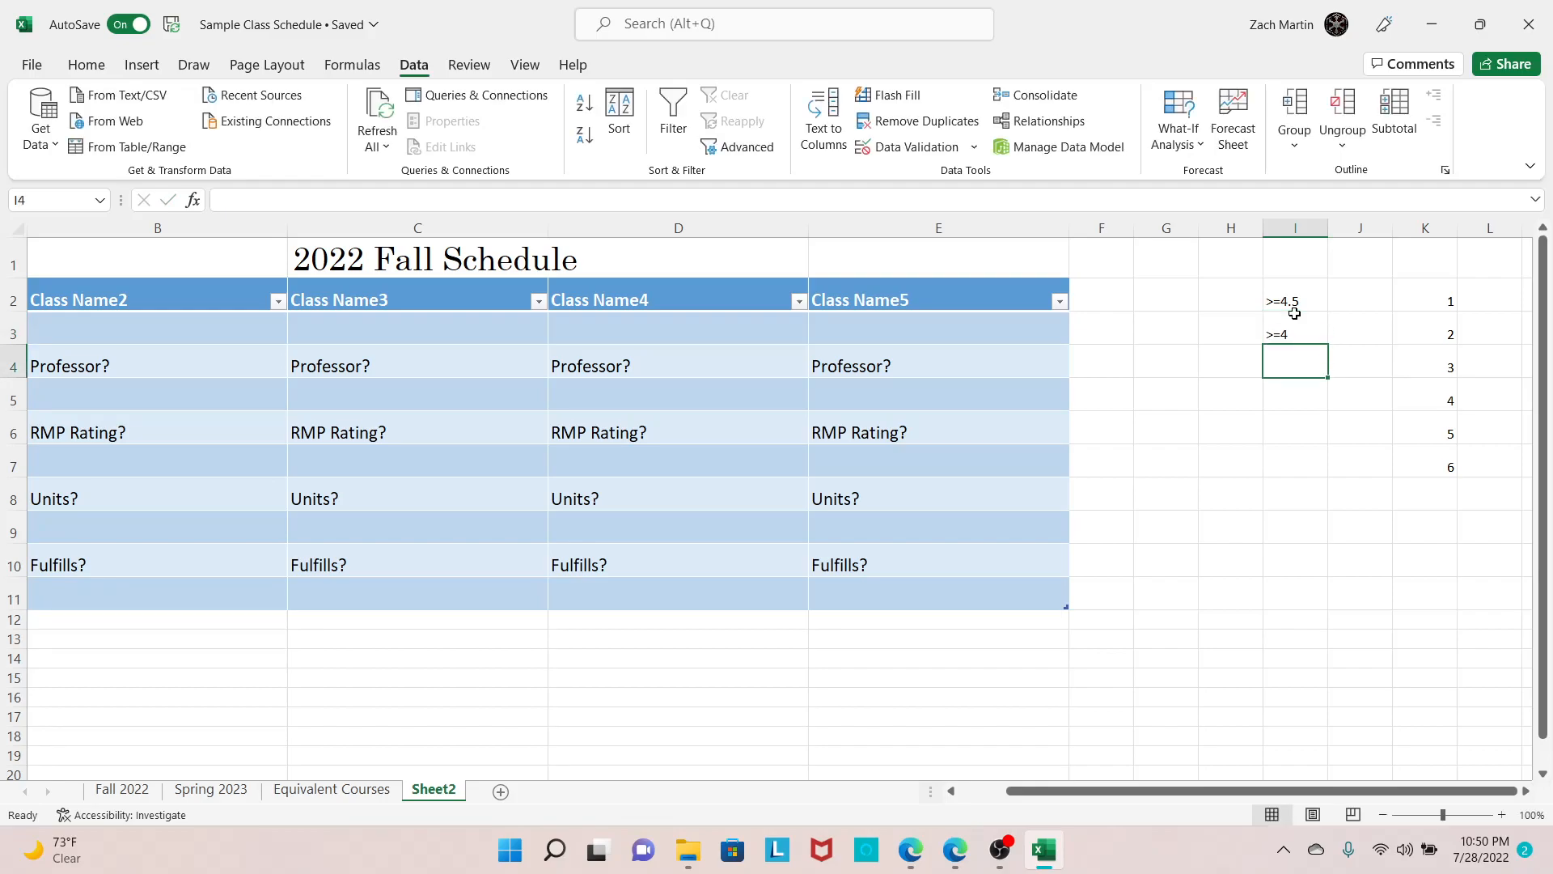
{"action": "type", "text": ">=3.5"}
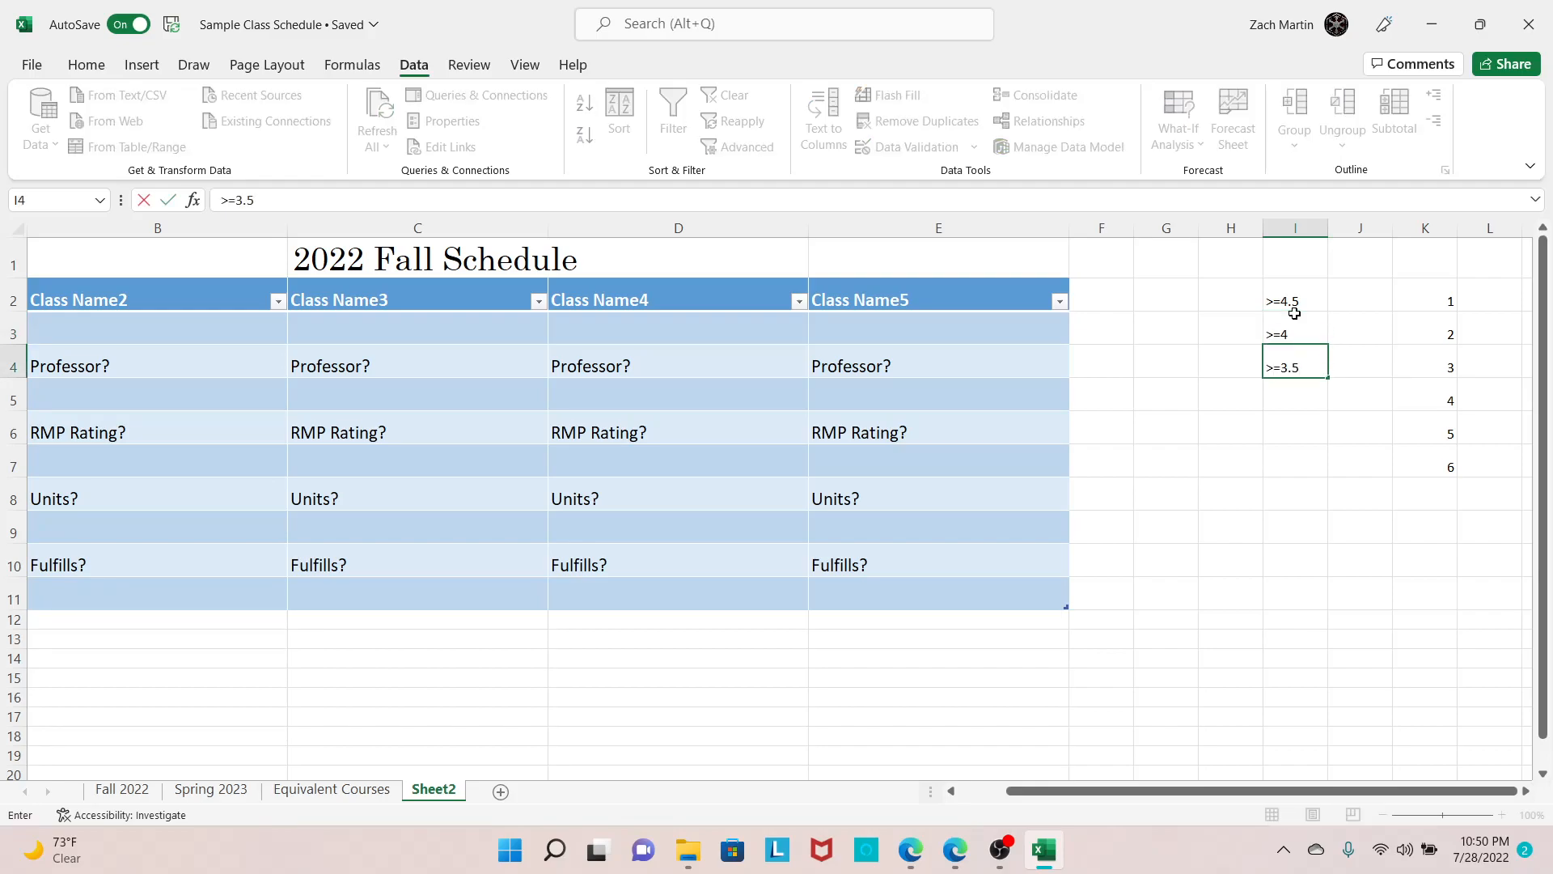
{"action": "key", "text": "Return"}
{"action": "type", "text": ">=0"}
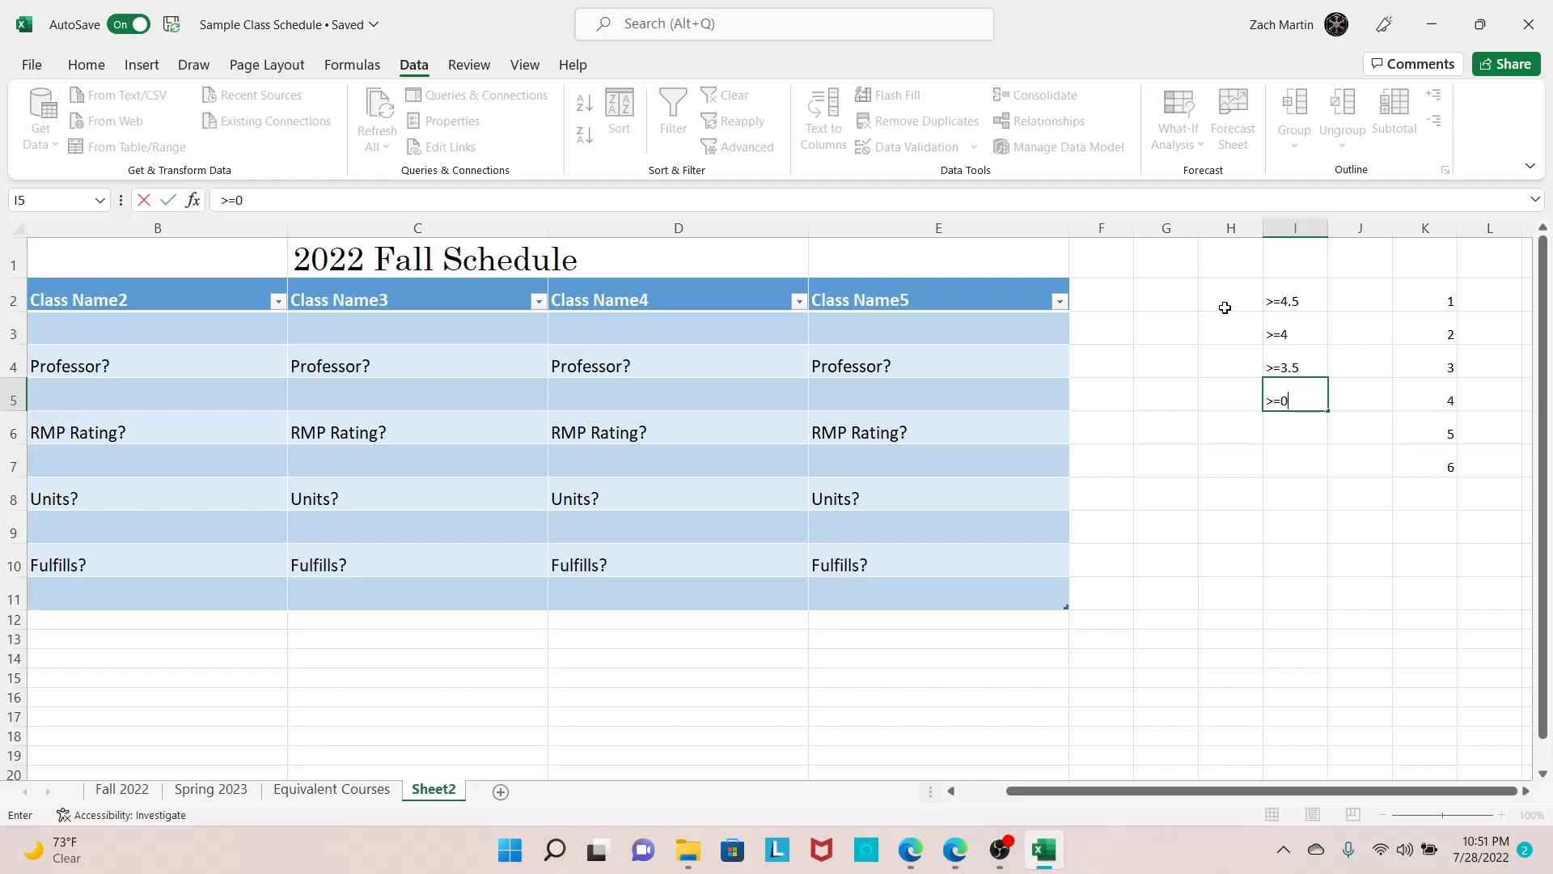
{"action": "key", "text": "Return"}
Define the name Conditions for the rating conditions in I2 to I5
{"action": "left_click_drag", "start_coordinate": [1293, 293], "coordinate": [1288, 386]}
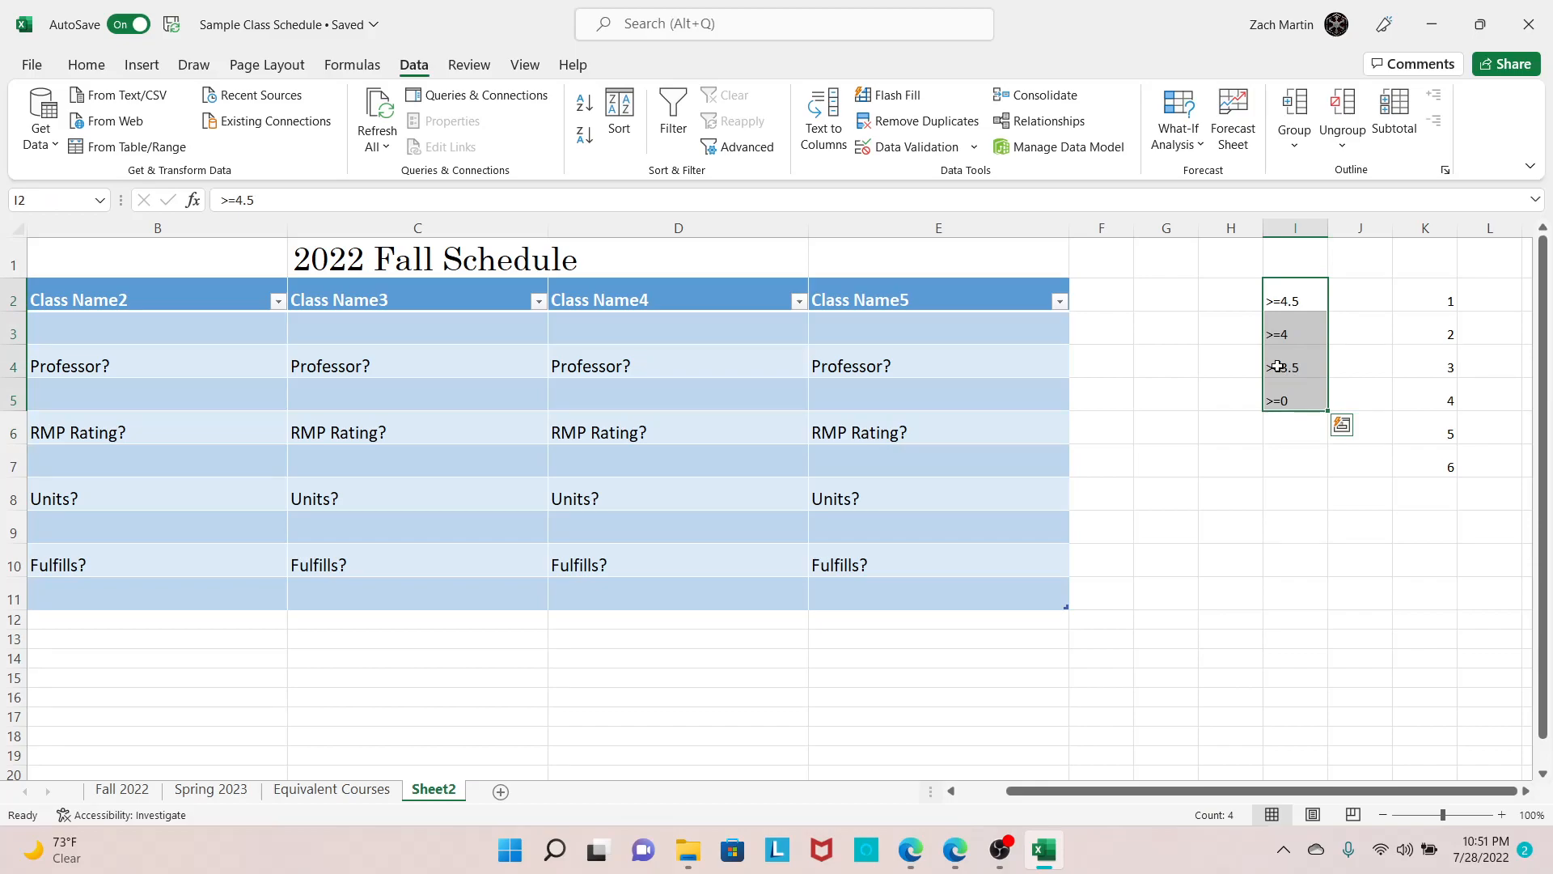
{"action": "right_click", "coordinate": [1280, 370]}
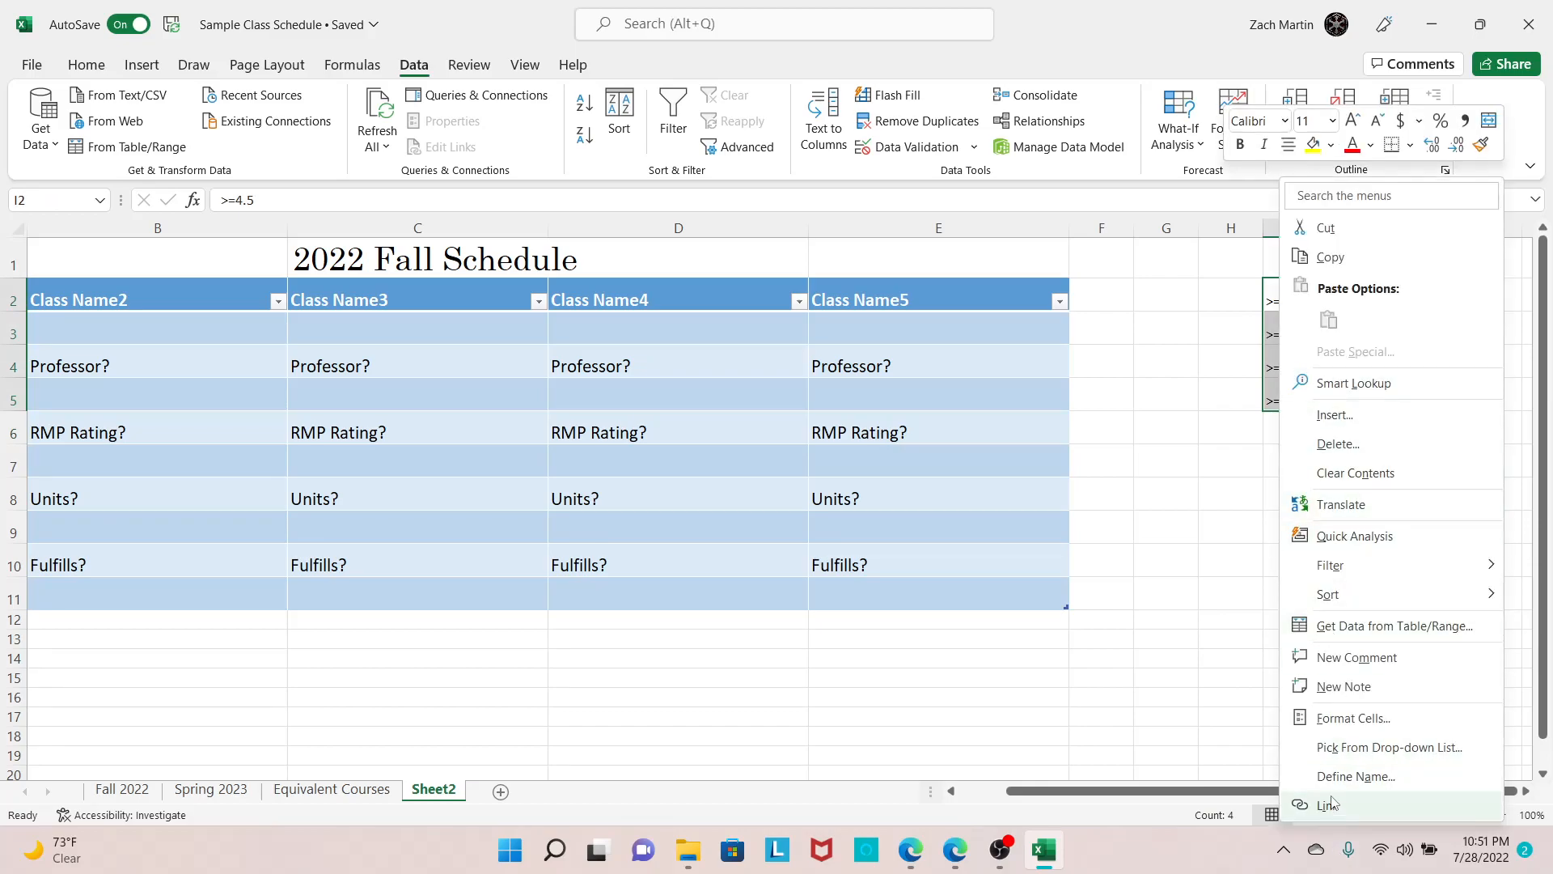
{"action": "left_click", "coordinate": [1331, 793]}
{"action": "type", "text": "Conditions"}
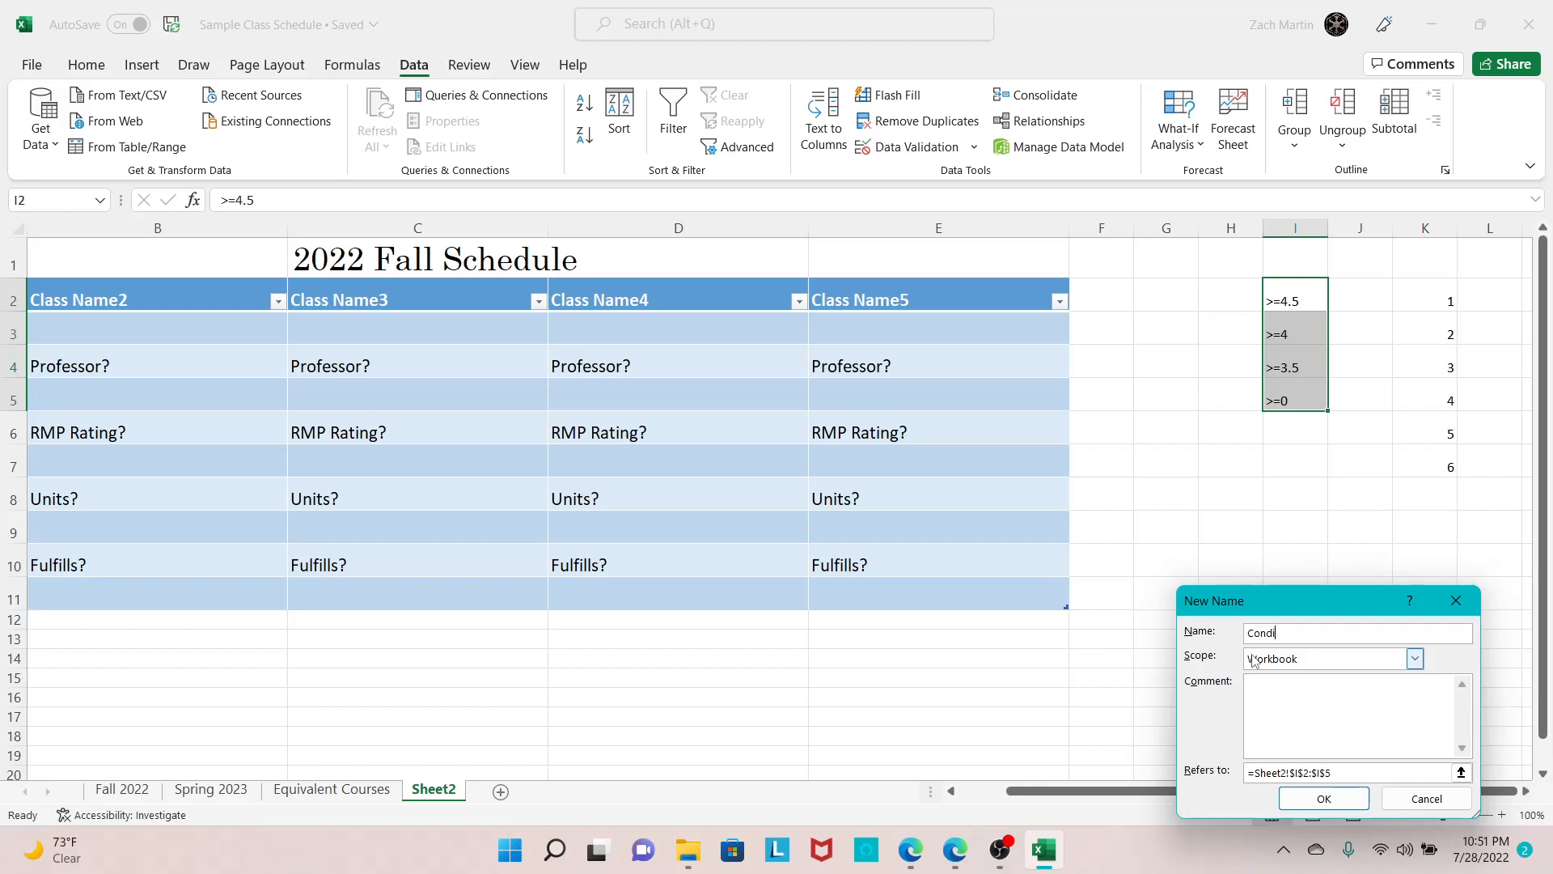
{"action": "left_click", "coordinate": [1324, 799]}
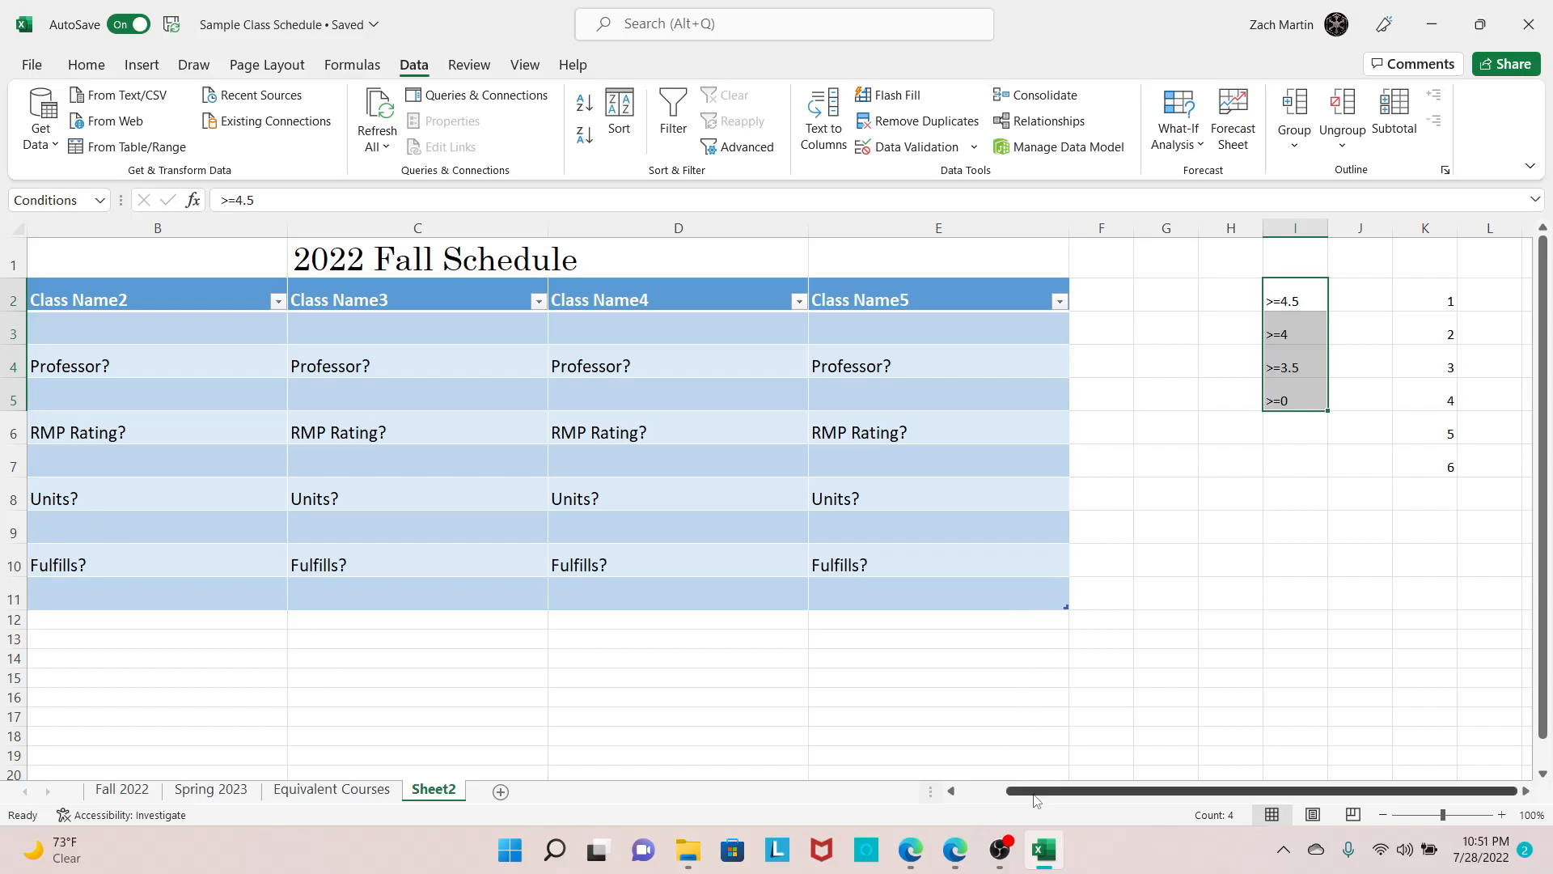
Apply list data validation with the source =Conditions to the RMP rating cells A7 to E7
{"action": "left_click_drag", "start_coordinate": [1036, 793], "coordinate": [975, 791]}
{"action": "left_click_drag", "start_coordinate": [134, 461], "coordinate": [1236, 458]}
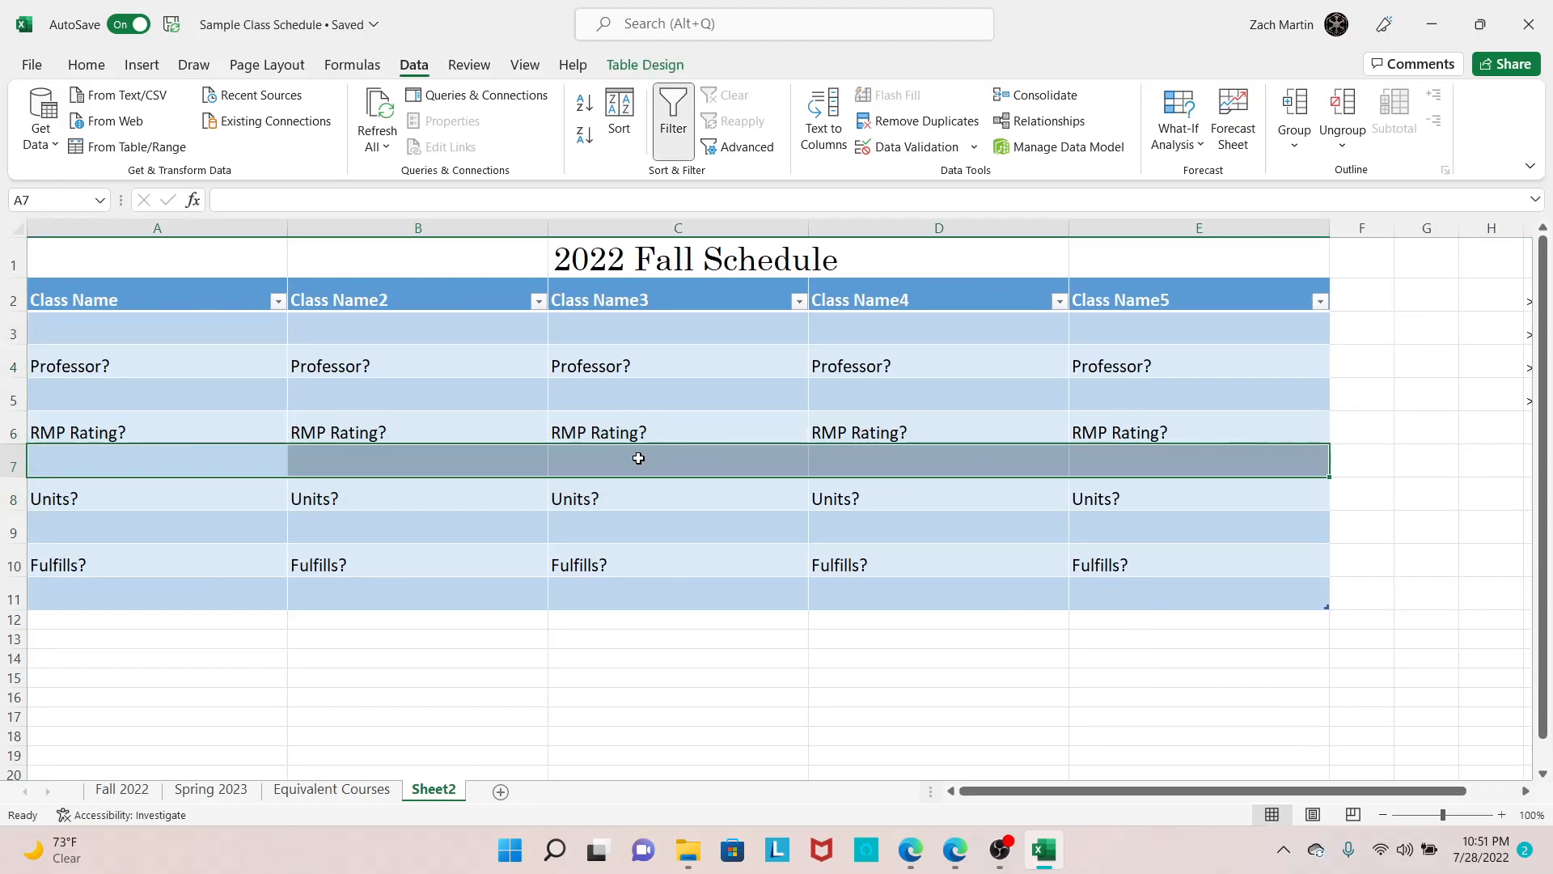
{"action": "right_click", "coordinate": [639, 463]}
{"action": "left_click", "coordinate": [473, 65]}
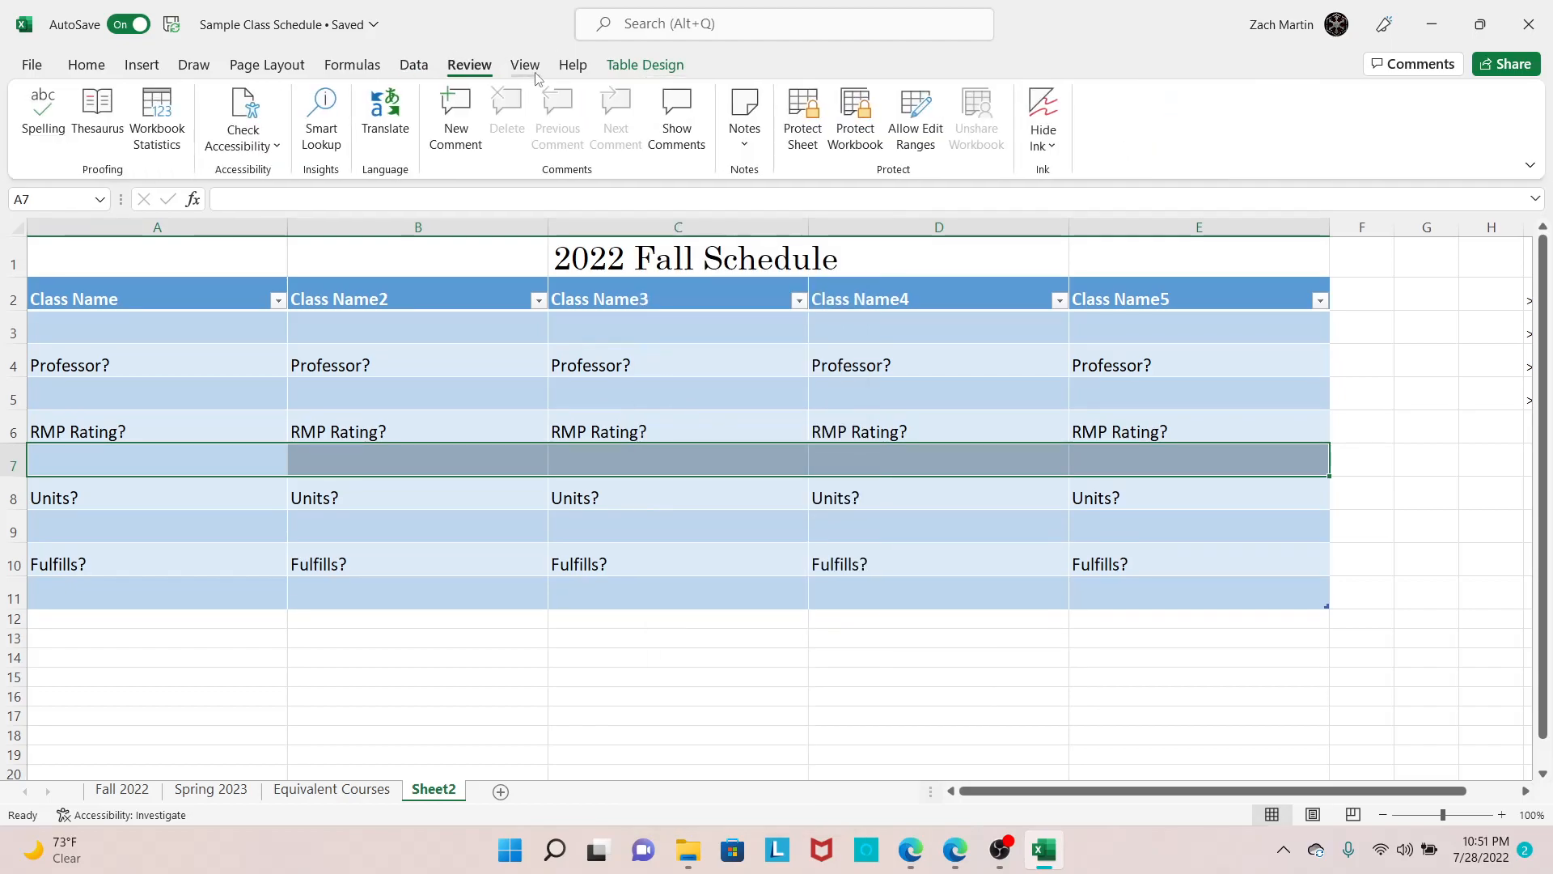
{"action": "left_click", "coordinate": [414, 65]}
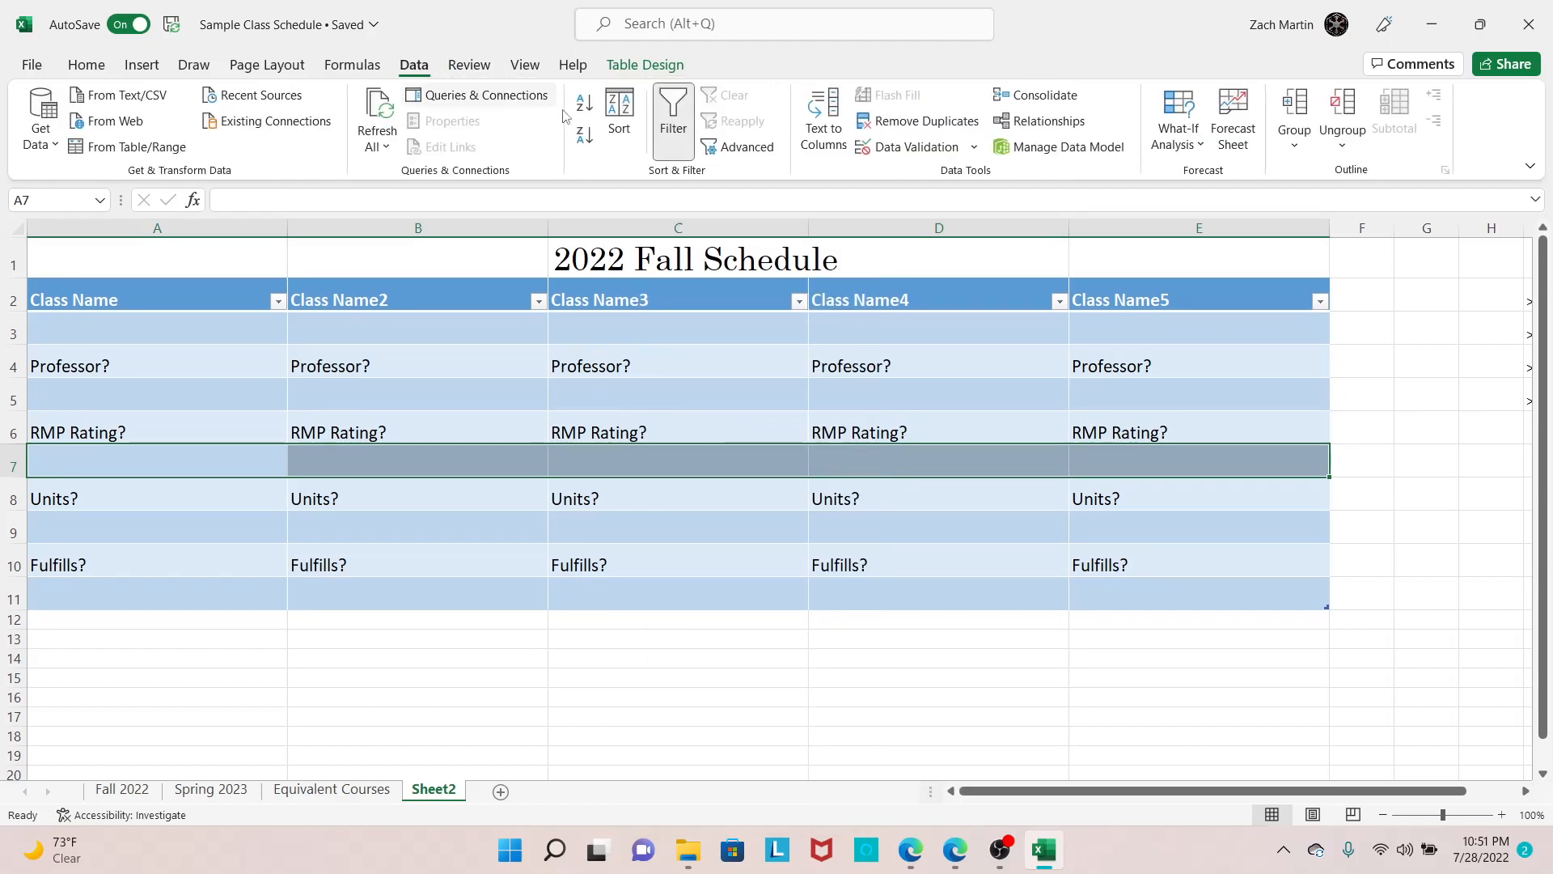
{"action": "left_click", "coordinate": [974, 146]}
{"action": "left_click", "coordinate": [956, 175]}
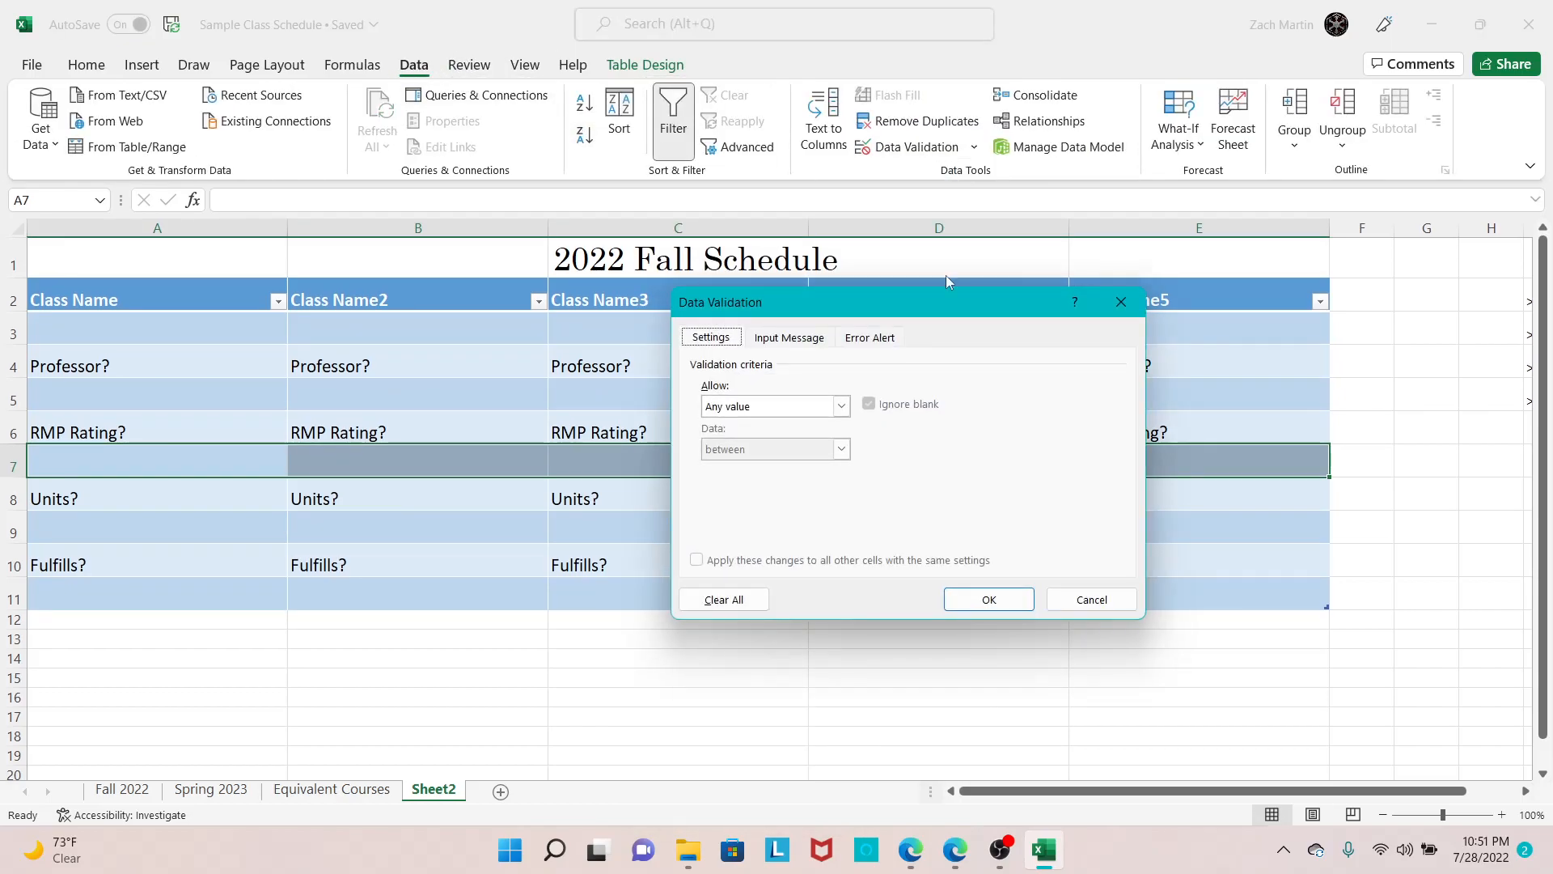
{"action": "left_click", "coordinate": [738, 407]}
{"action": "left_click", "coordinate": [739, 467]}
{"action": "left_click", "coordinate": [756, 488]}
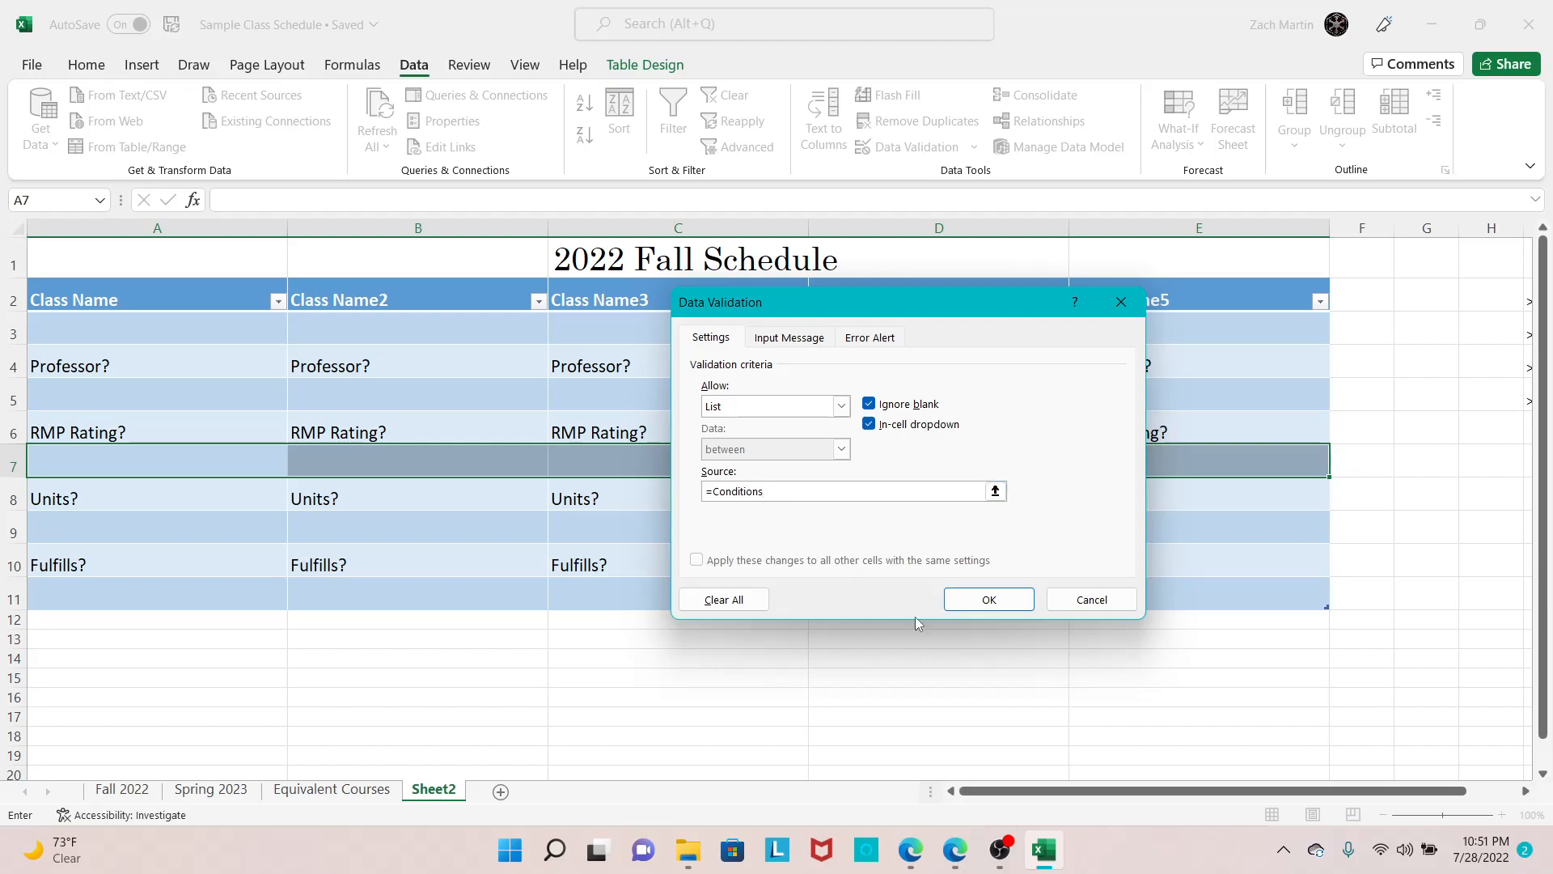
{"action": "left_click", "coordinate": [989, 599]}
Open the rating drop-down list in A7 to check its options
{"action": "left_click", "coordinate": [703, 673]}
{"action": "left_click", "coordinate": [275, 466]}
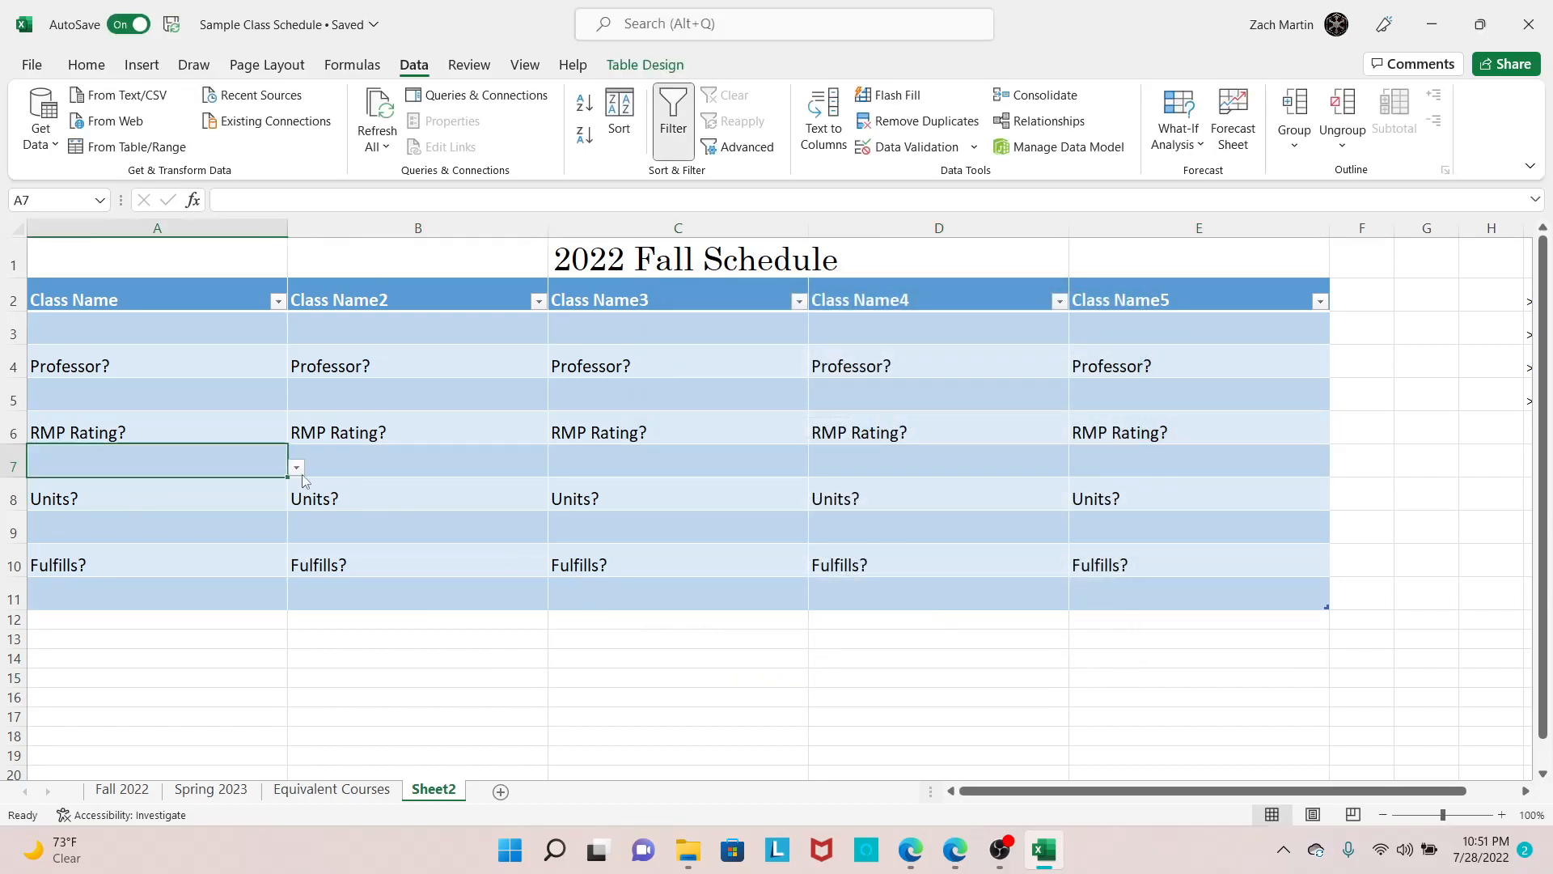
{"action": "left_click", "coordinate": [296, 468]}
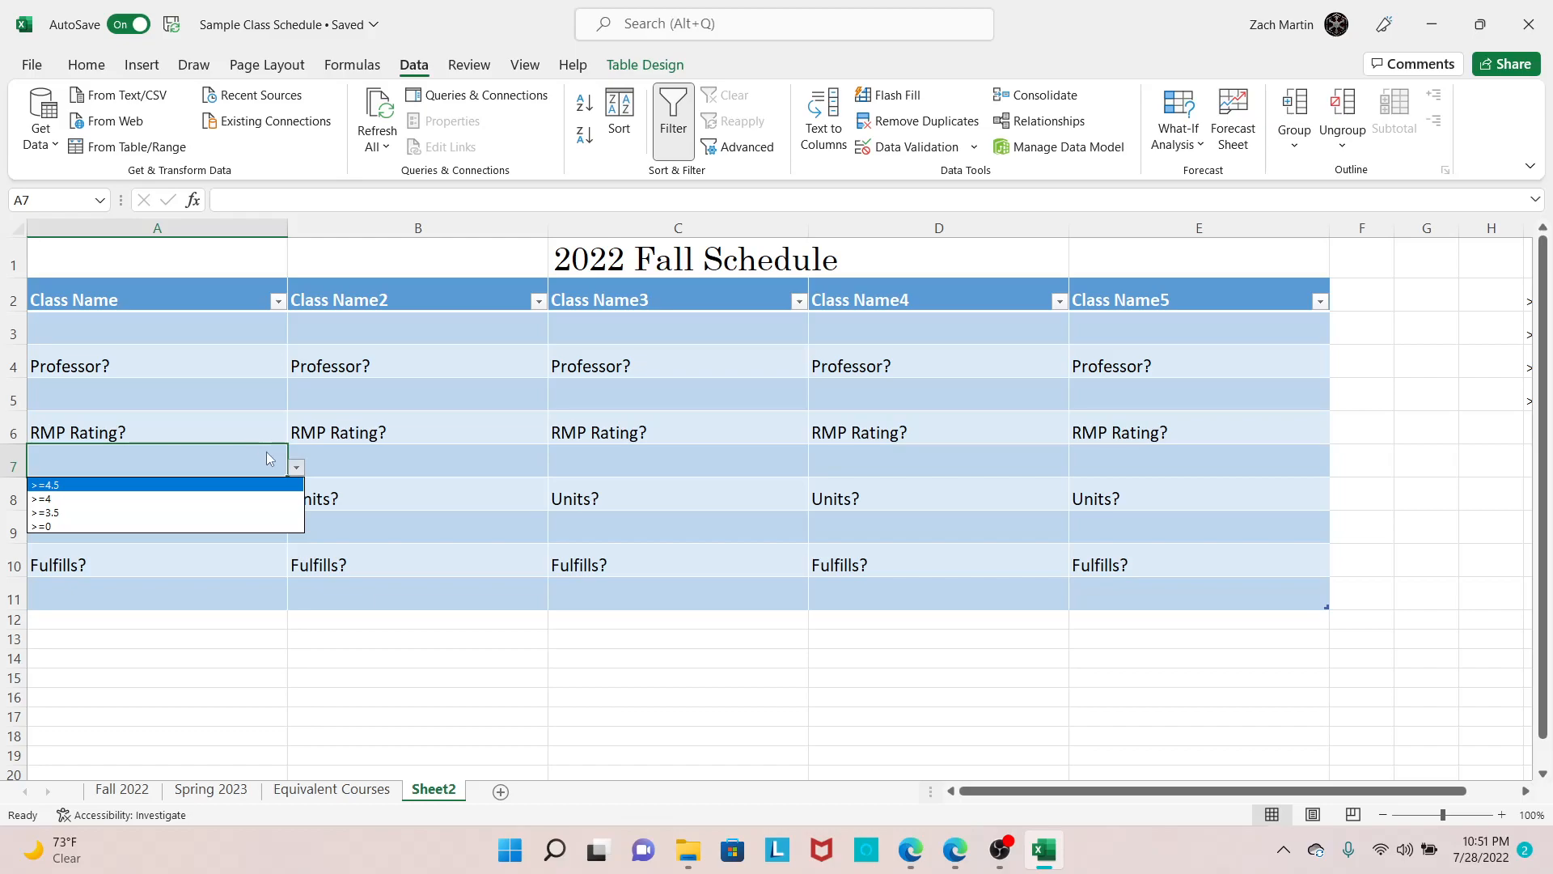